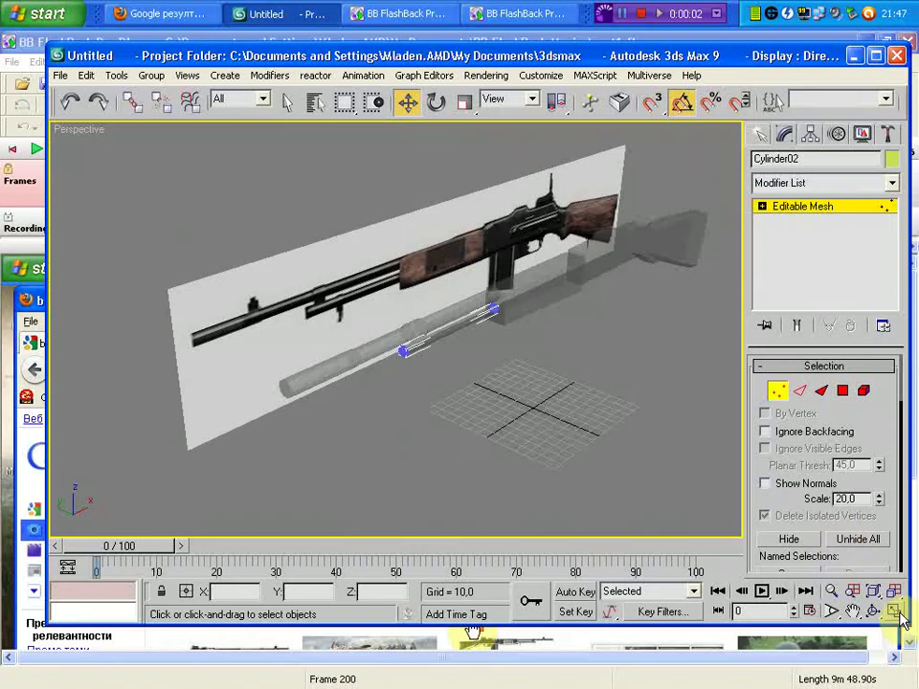
Step: Select the barrel cylinder's end vertices in the Front view
{"action": "left_click", "coordinate": [897, 614]}
{"action": "scroll", "coordinate": [594, 258], "scroll_direction": "up", "scroll_amount": 3}
{"action": "scroll", "coordinate": [599, 242], "scroll_direction": "up", "scroll_amount": 2}
{"action": "left_click_drag", "start_coordinate": [549, 179], "coordinate": [481, 293]}
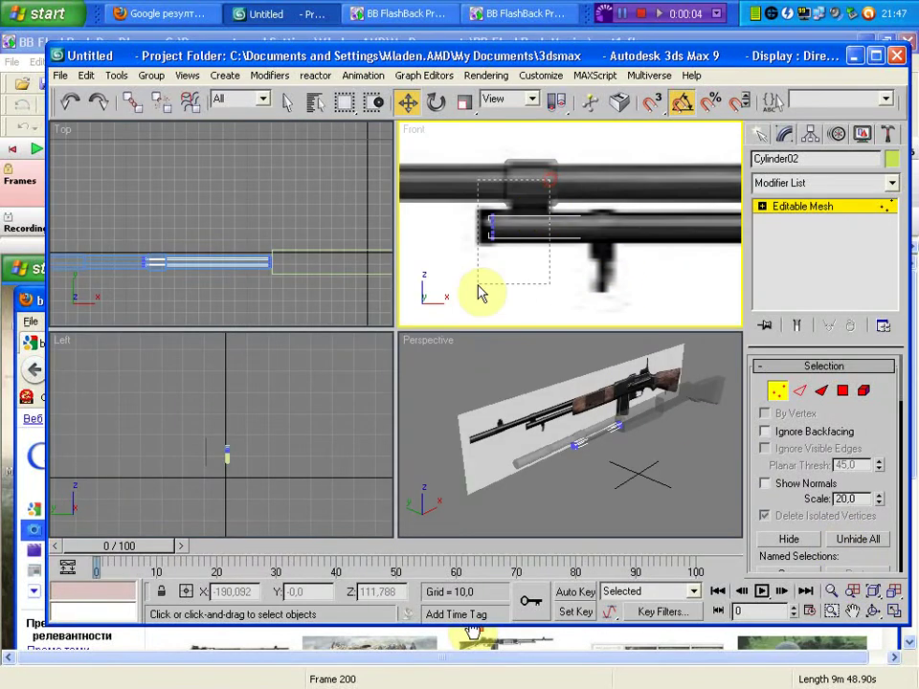
Step: Maximize and orbit the Perspective view around the rifle, with the barrel deselected and the Create panel open
{"action": "right_click", "coordinate": [630, 479]}
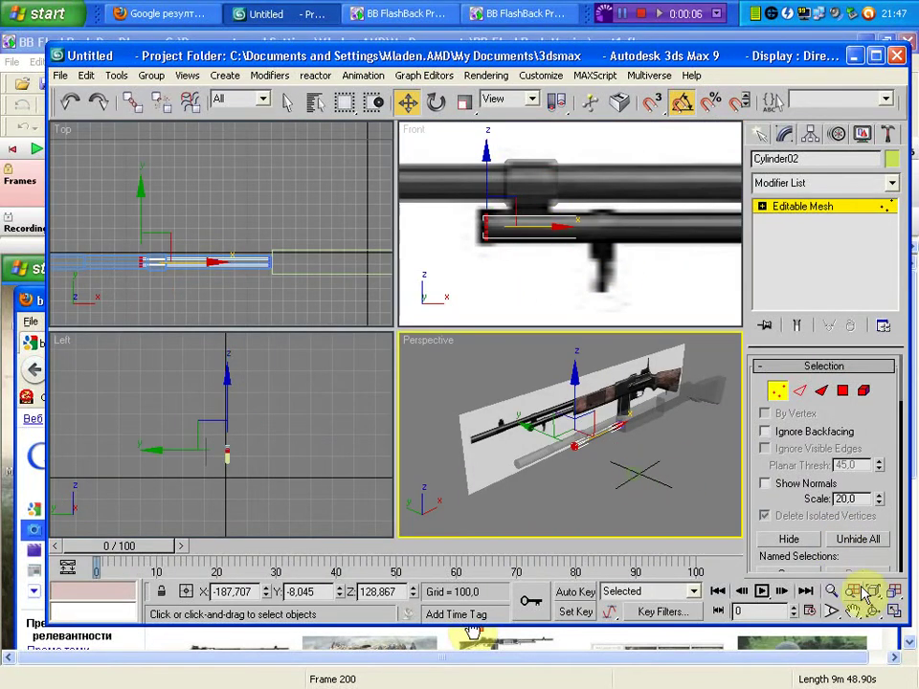
{"action": "left_click", "coordinate": [896, 614]}
{"action": "mouse_move", "coordinate": [615, 406]}
{"action": "middle_mouse_down", "text": "alt"}
{"action": "mouse_move", "coordinate": [558, 402]}
{"action": "mouse_move", "coordinate": [594, 383]}
{"action": "middle_mouse_up", "text": "alt"}
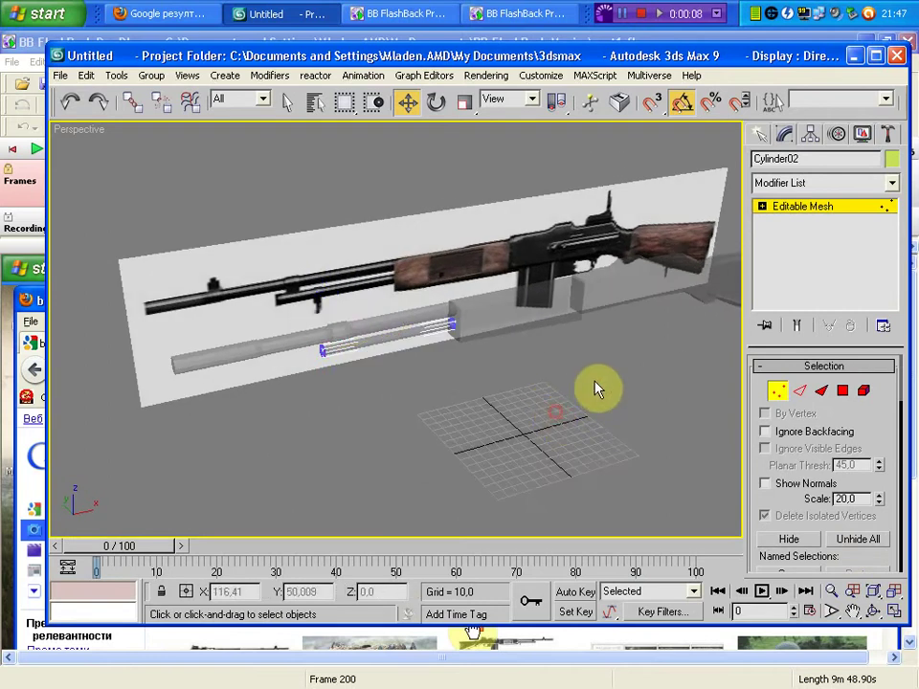
{"action": "left_click", "coordinate": [758, 134]}
{"action": "left_click", "coordinate": [548, 420]}
{"action": "mouse_move", "coordinate": [470, 404]}
{"action": "middle_mouse_down", "text": "alt"}
{"action": "mouse_move", "coordinate": [544, 369]}
{"action": "mouse_move", "coordinate": [381, 367]}
{"action": "mouse_move", "coordinate": [359, 384]}
{"action": "mouse_move", "coordinate": [375, 384]}
{"action": "middle_mouse_up", "text": "alt"}
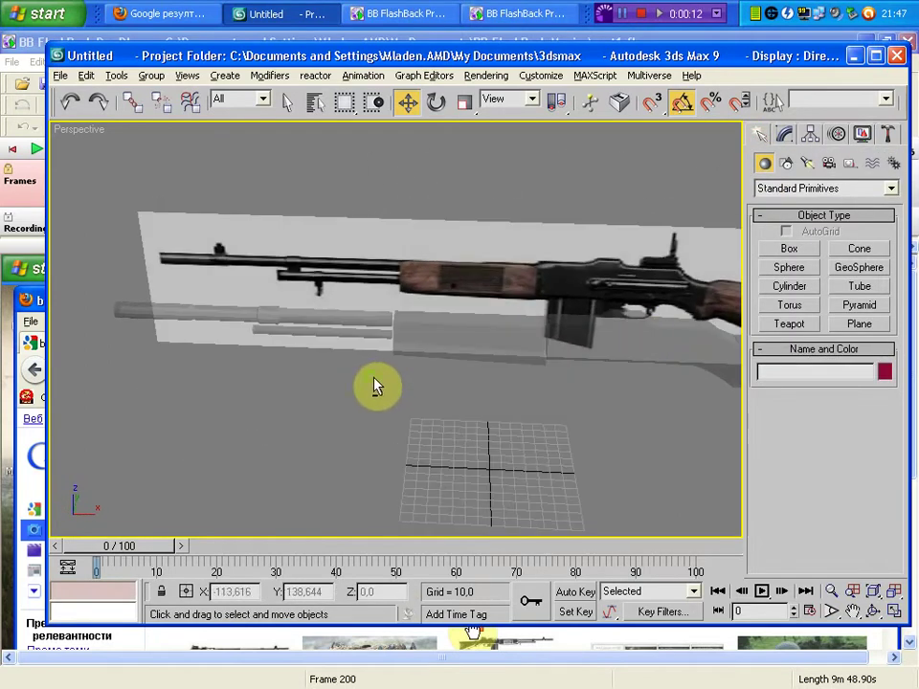
Step: Draw a box (Box03) over the magazine in the Front view
{"action": "left_click", "coordinate": [893, 610]}
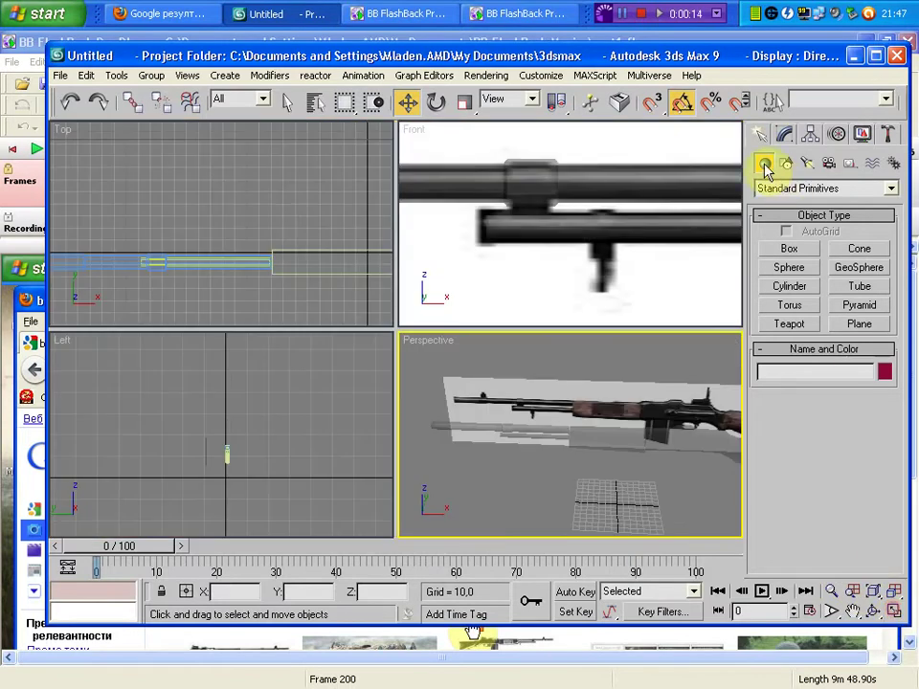
{"action": "left_click", "coordinate": [788, 248]}
{"action": "mouse_move", "coordinate": [718, 240]}
{"action": "middle_mouse_down"}
{"action": "mouse_move", "coordinate": [468, 148]}
{"action": "mouse_move", "coordinate": [668, 208]}
{"action": "middle_mouse_up"}
{"action": "scroll", "coordinate": [668, 209], "scroll_direction": "up", "scroll_amount": 2}
{"action": "scroll", "coordinate": [612, 195], "scroll_direction": "up", "scroll_amount": 2}
{"action": "scroll", "coordinate": [578, 148], "scroll_direction": "up", "scroll_amount": 1}
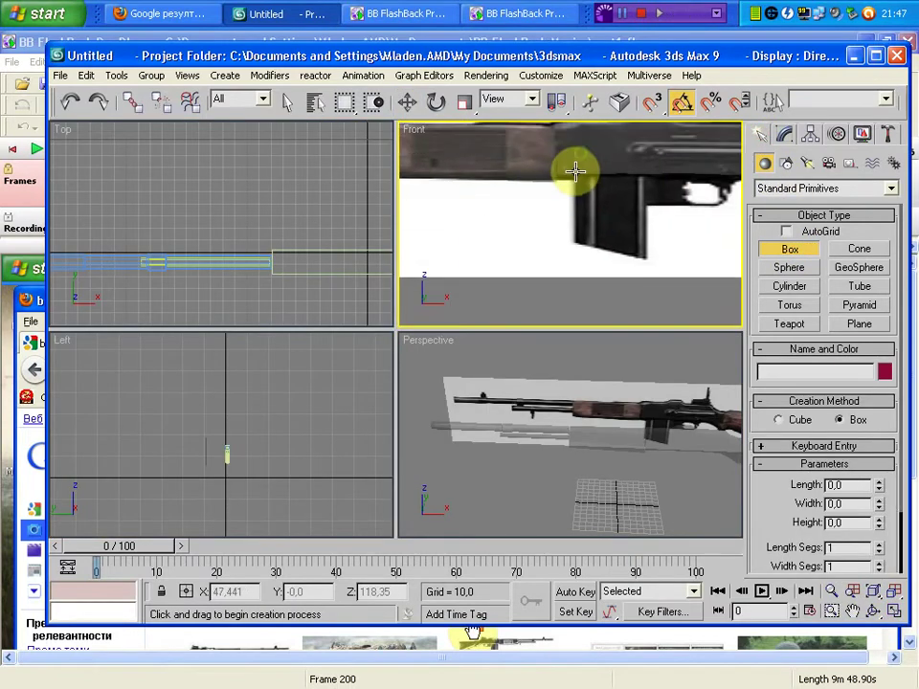
{"action": "mouse_move", "coordinate": [573, 173]}
{"action": "left_mouse_down"}
{"action": "mouse_move", "coordinate": [608, 225]}
{"action": "mouse_move", "coordinate": [646, 250]}
{"action": "left_mouse_up"}
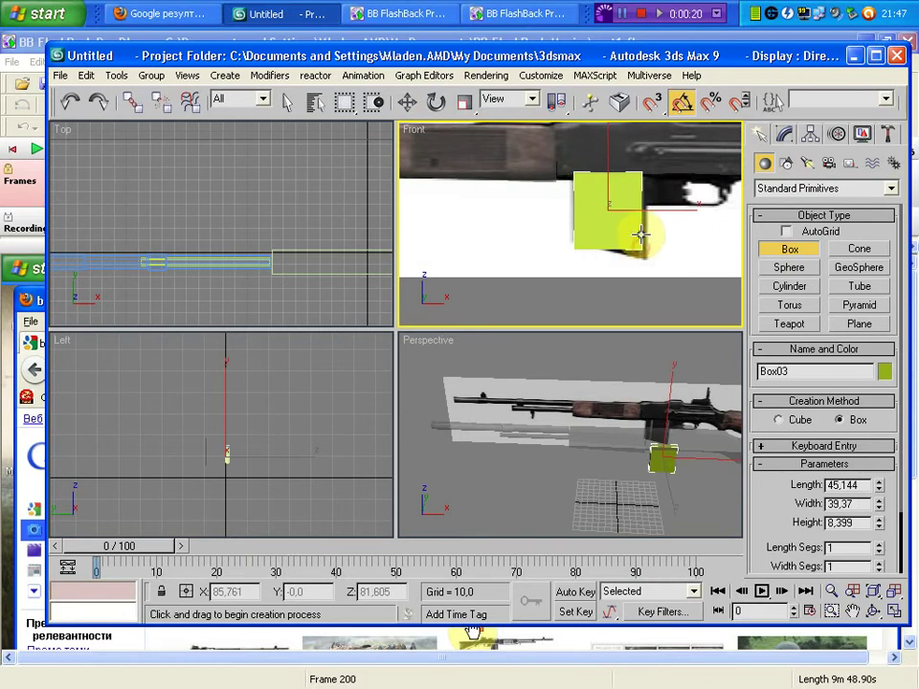
{"action": "left_click", "coordinate": [640, 234]}
Step: Convert Box03 to an editable mesh and enter vertex editing
{"action": "key", "text": "w"}
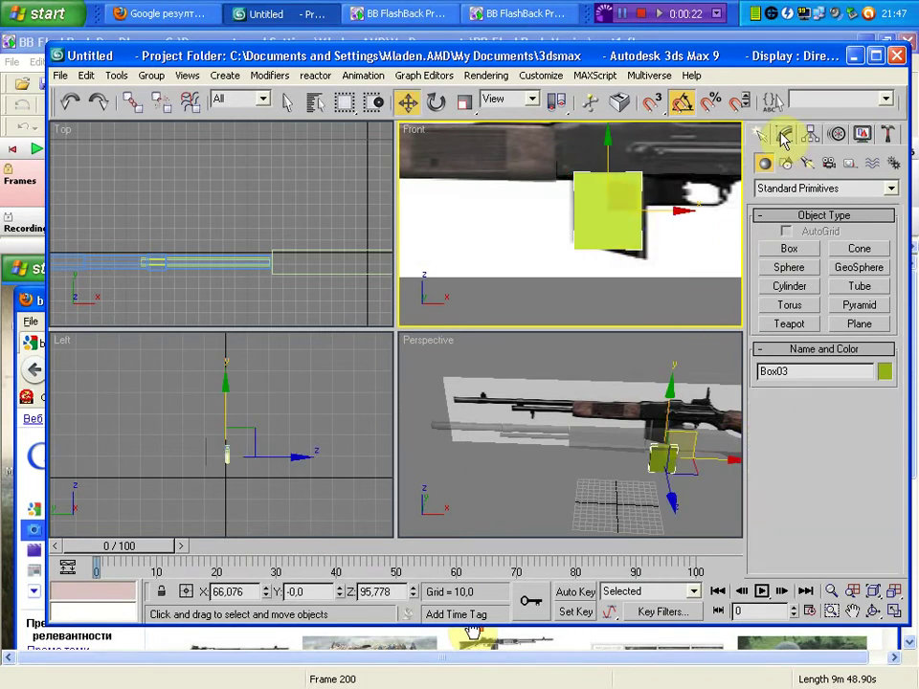
{"action": "key", "text": "End"}
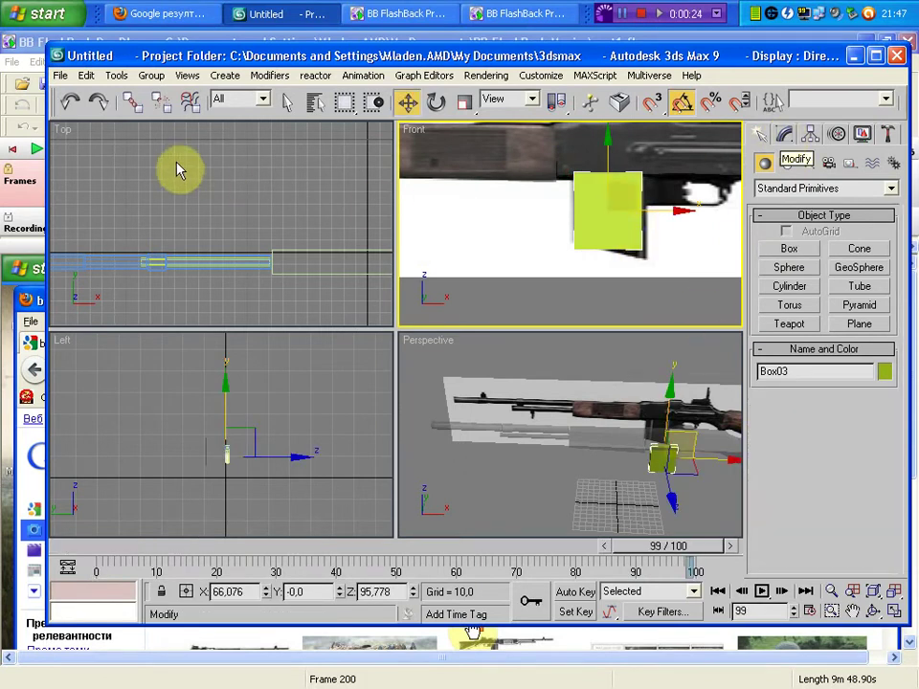
{"action": "key", "text": "m"}
{"action": "left_click", "coordinate": [359, 61]}
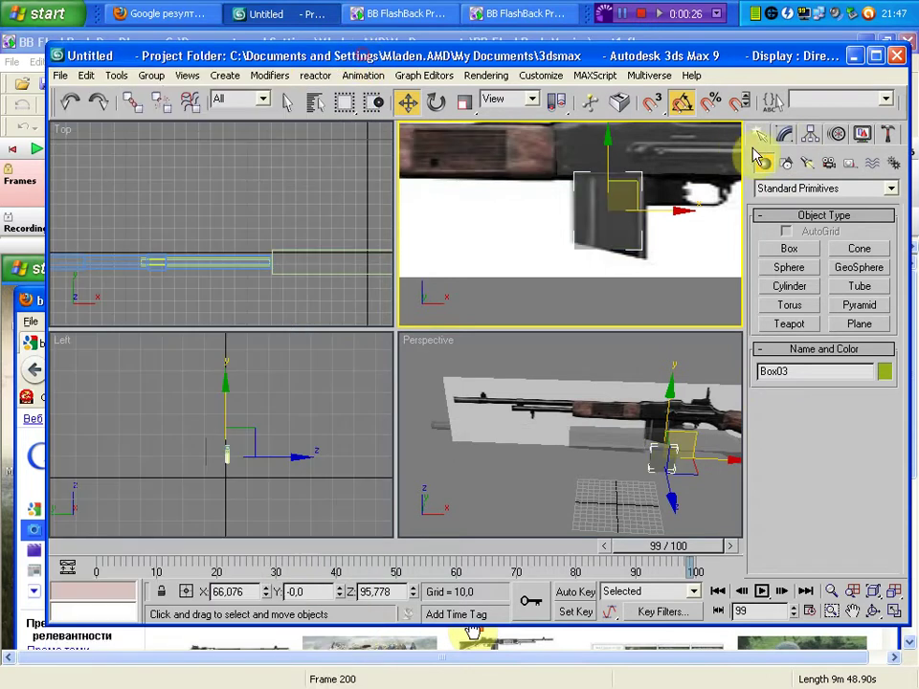
{"action": "left_click", "coordinate": [773, 134]}
{"action": "right_click", "coordinate": [606, 168]}
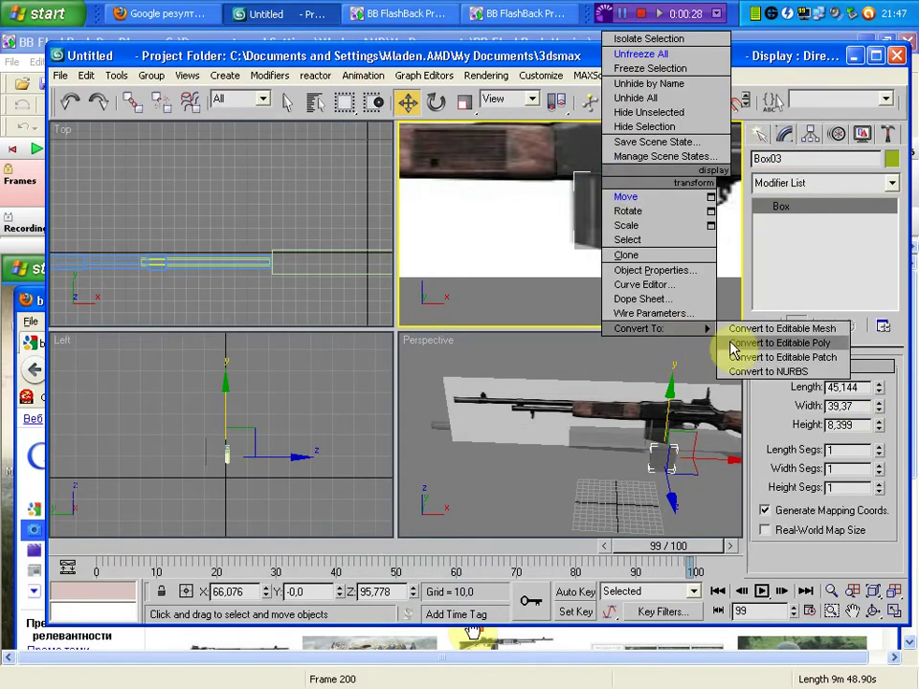
{"action": "left_click", "coordinate": [732, 328]}
{"action": "left_click", "coordinate": [782, 395]}
Step: Raise Box03's top vertices to the receiver and nudge them to match the magazine outline in Front view
{"action": "scroll", "coordinate": [560, 268], "scroll_direction": "up", "scroll_amount": 3}
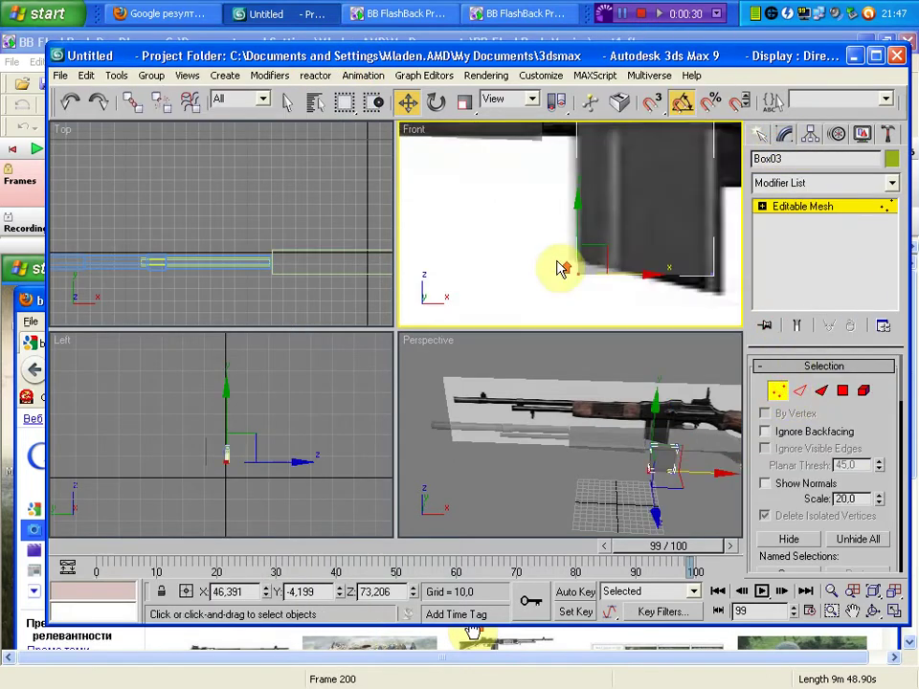
{"action": "middle_click_drag", "start_coordinate": [577, 230], "coordinate": [599, 214]}
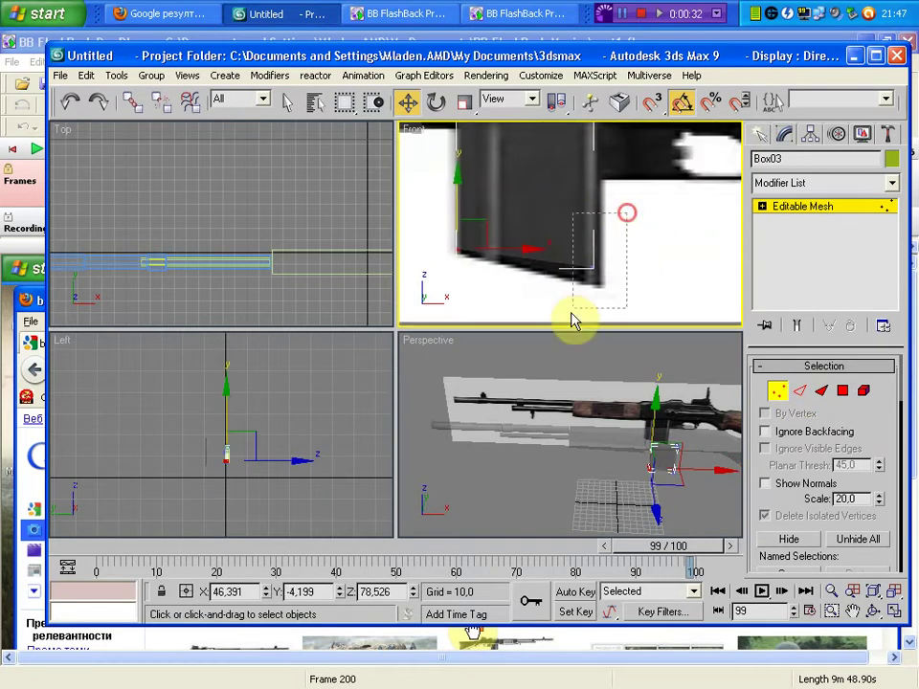
{"action": "left_click", "coordinate": [591, 223]}
{"action": "left_click_drag", "start_coordinate": [592, 235], "coordinate": [614, 170]}
{"action": "scroll", "coordinate": [630, 162], "scroll_direction": "up", "scroll_amount": 2}
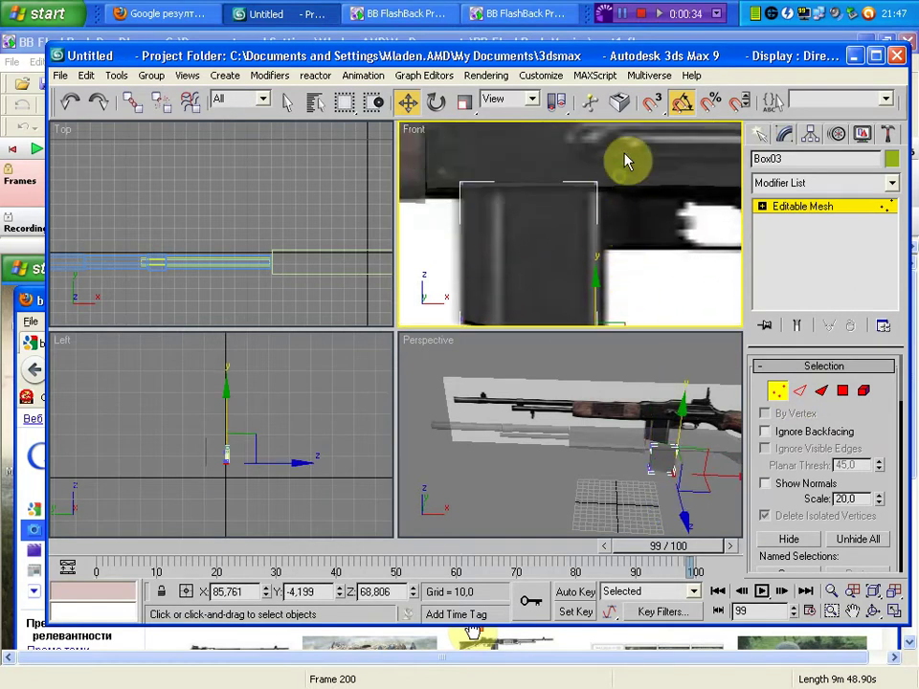
{"action": "scroll", "coordinate": [592, 203], "scroll_direction": "down", "scroll_amount": 2}
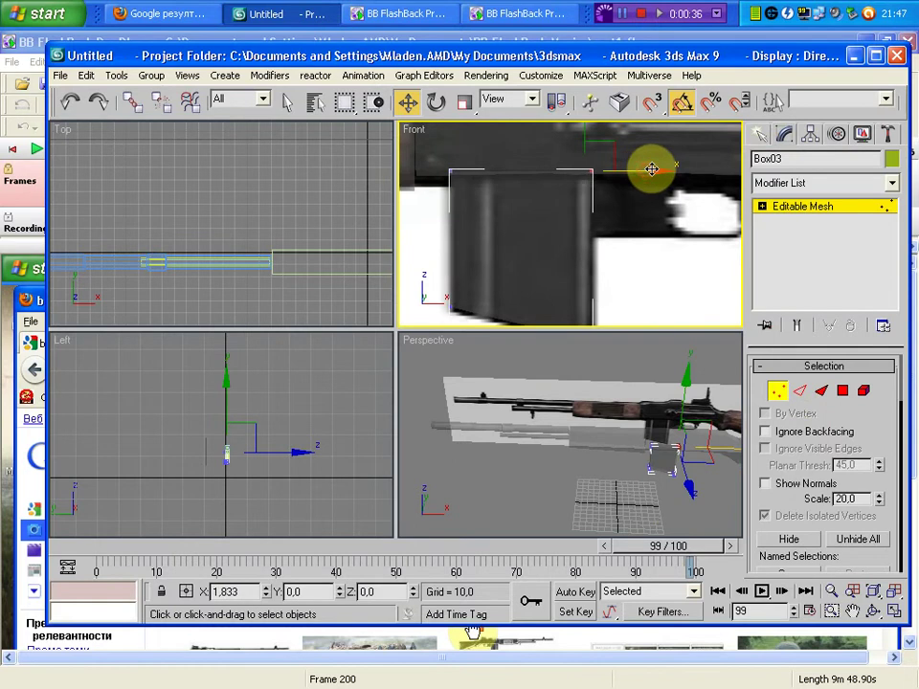
{"action": "left_click", "coordinate": [650, 169]}
{"action": "middle_click_drag", "start_coordinate": [590, 242], "coordinate": [635, 230]}
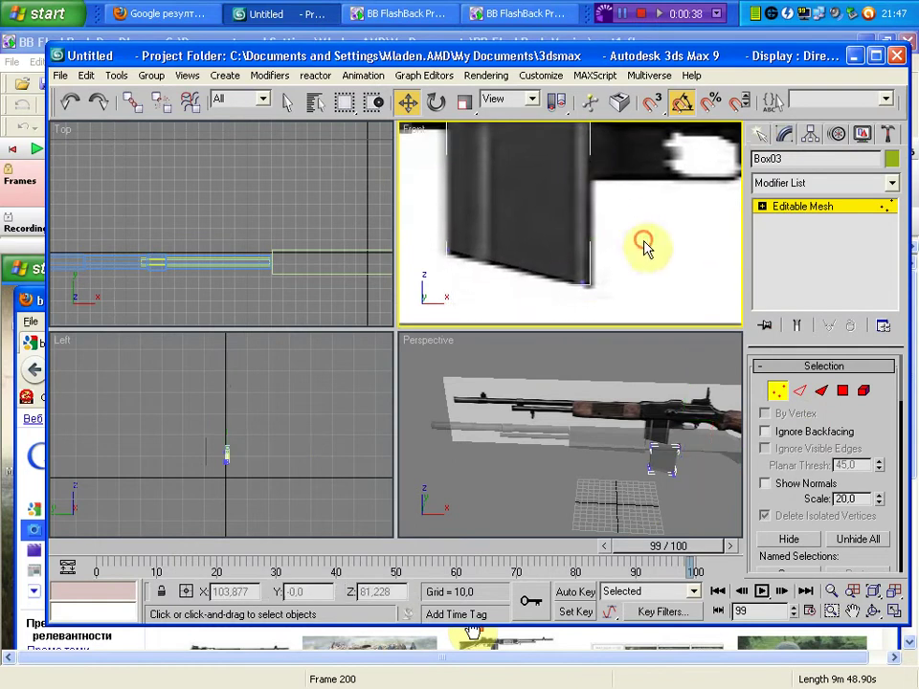
{"action": "scroll", "coordinate": [629, 273], "scroll_direction": "down", "scroll_amount": 2}
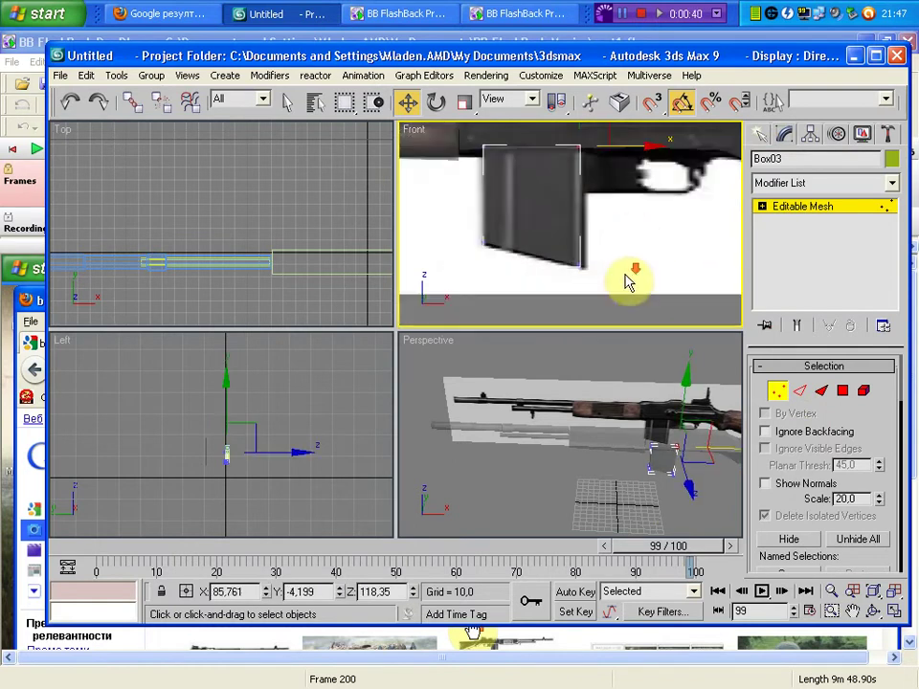
{"action": "scroll", "coordinate": [617, 200], "scroll_direction": "down", "scroll_amount": 2}
{"action": "left_click_drag", "start_coordinate": [628, 209], "coordinate": [636, 204]}
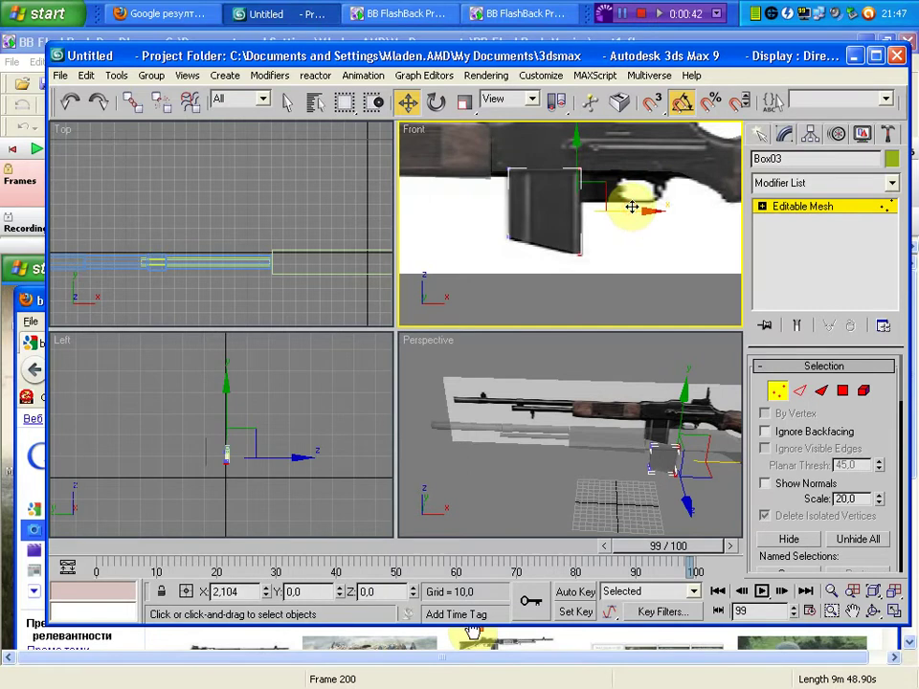
Step: Shift Box03's vertices sideways in the Top view to line up with the rifle
{"action": "right_click", "coordinate": [689, 484]}
{"action": "scroll", "coordinate": [239, 263], "scroll_direction": "up", "scroll_amount": 2}
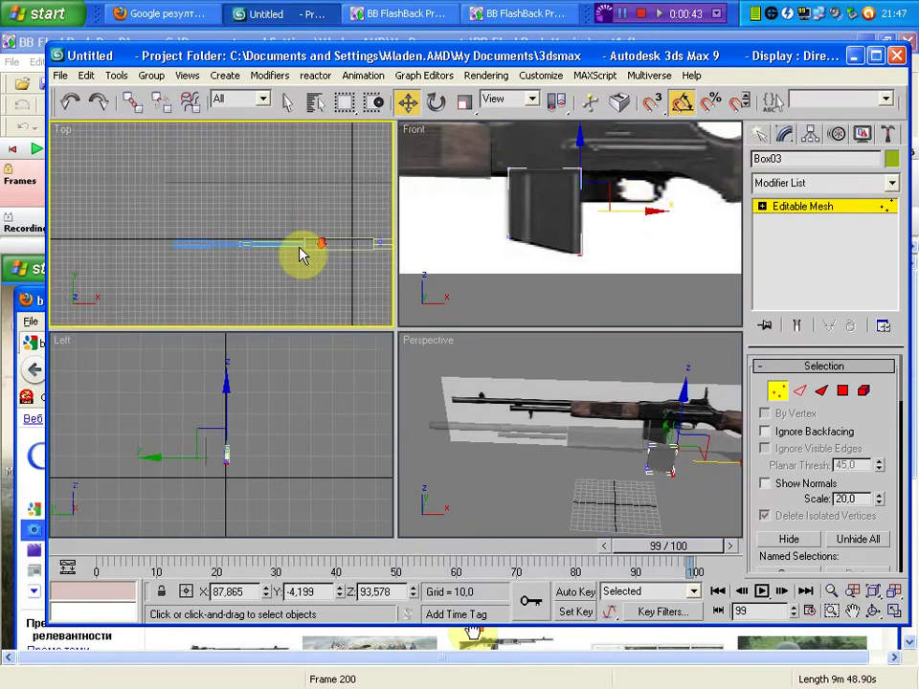
{"action": "scroll", "coordinate": [287, 262], "scroll_direction": "up", "scroll_amount": 2}
{"action": "mouse_move", "coordinate": [244, 272]}
{"action": "middle_mouse_down"}
{"action": "mouse_move", "coordinate": [252, 246]}
{"action": "mouse_move", "coordinate": [178, 178]}
{"action": "middle_mouse_up"}
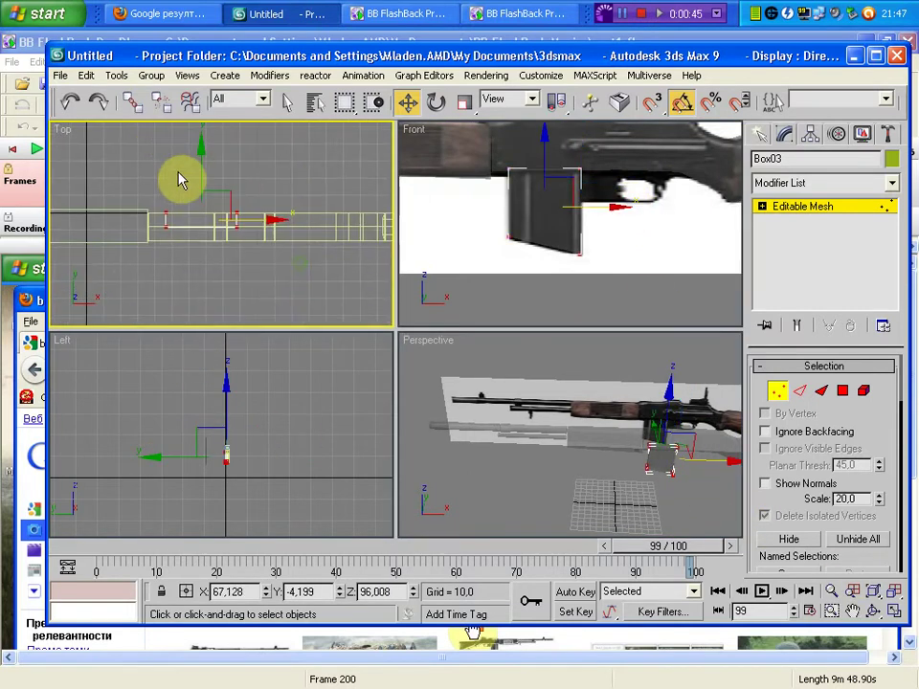
{"action": "scroll", "coordinate": [303, 221], "scroll_direction": "up", "scroll_amount": 2}
{"action": "left_click_drag", "start_coordinate": [230, 205], "coordinate": [233, 199]}
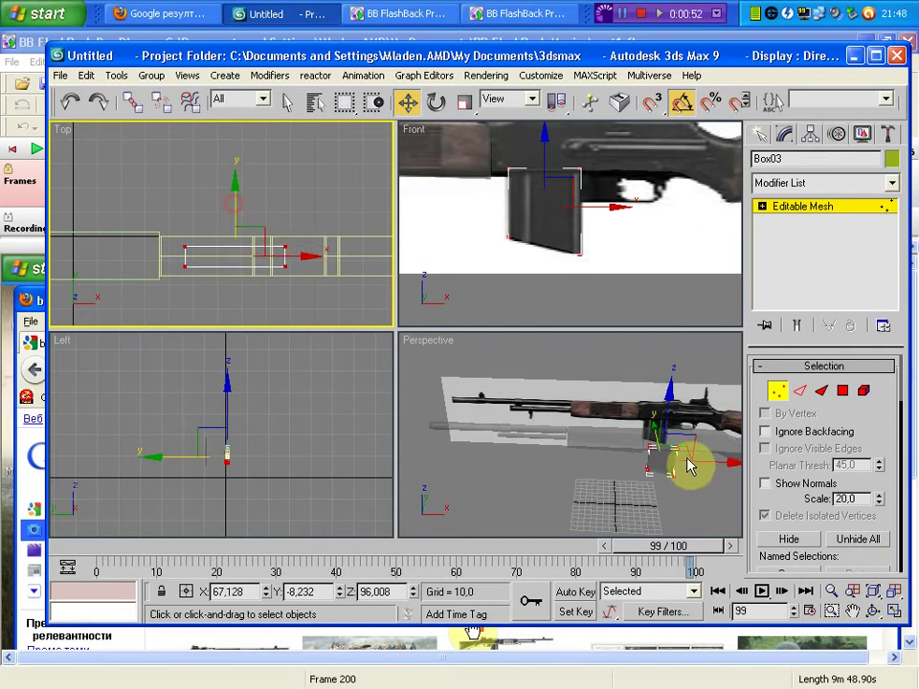
{"action": "right_click", "coordinate": [735, 502]}
{"action": "scroll", "coordinate": [609, 330], "scroll_direction": "down", "scroll_amount": 2}
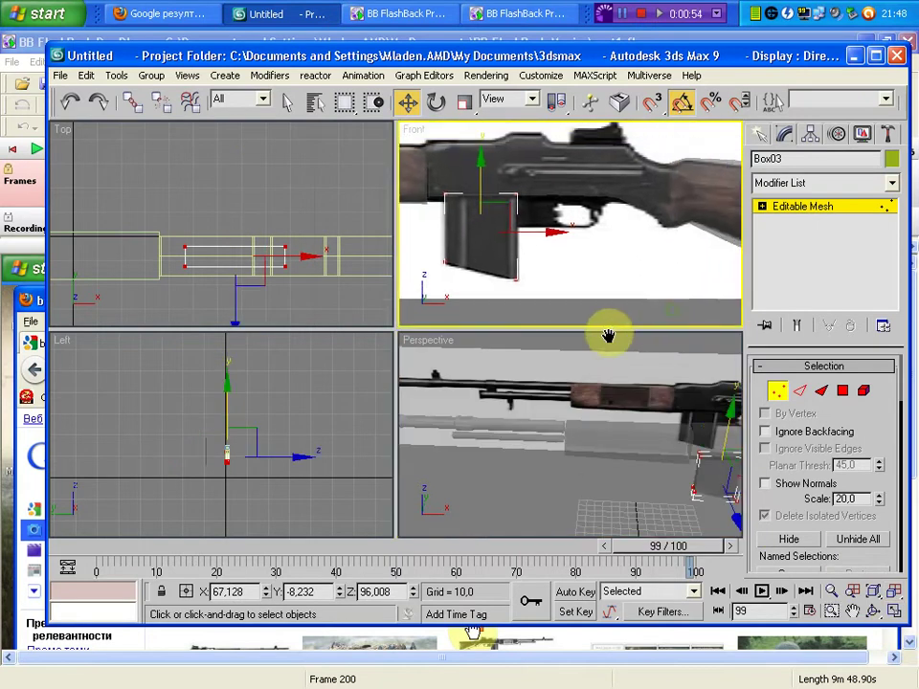
{"action": "scroll", "coordinate": [728, 205], "scroll_direction": "down", "scroll_amount": 1}
{"action": "left_click", "coordinate": [759, 135]}
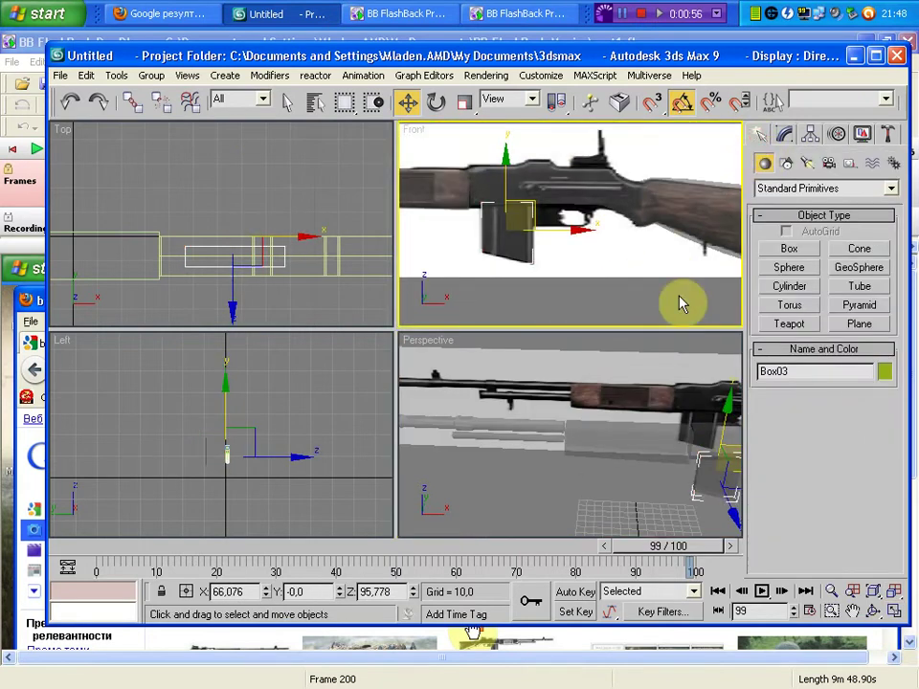
Step: Draw Box04 in the Front view beside the top of the magazine, then bring up the Firefox reference
{"action": "left_click", "coordinate": [679, 304]}
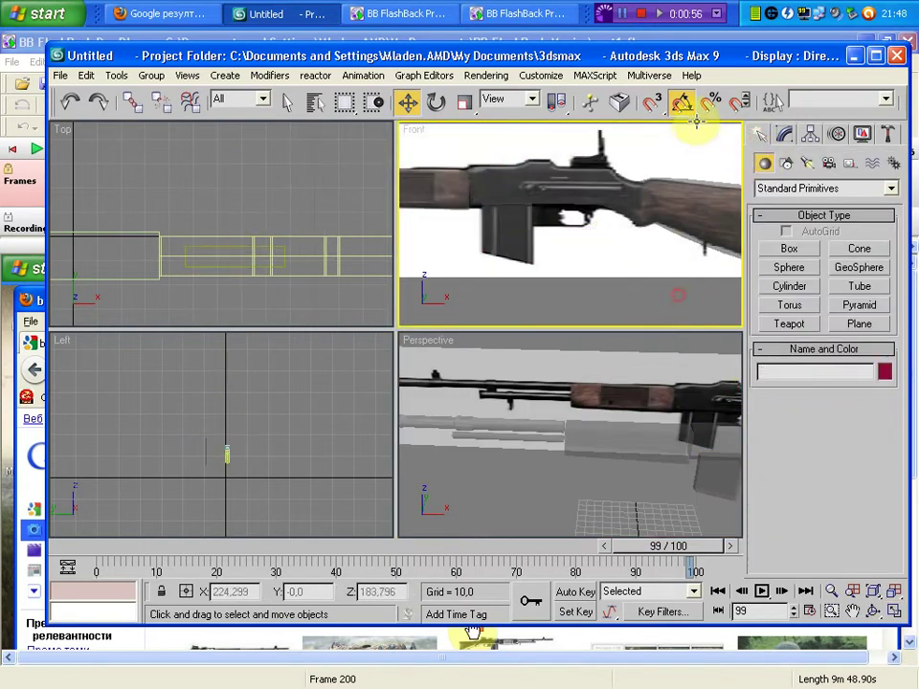
{"action": "left_click", "coordinate": [789, 249]}
{"action": "scroll", "coordinate": [580, 214], "scroll_direction": "up", "scroll_amount": 5}
{"action": "scroll", "coordinate": [604, 201], "scroll_direction": "up", "scroll_amount": 2}
{"action": "scroll", "coordinate": [615, 193], "scroll_direction": "up", "scroll_amount": 1}
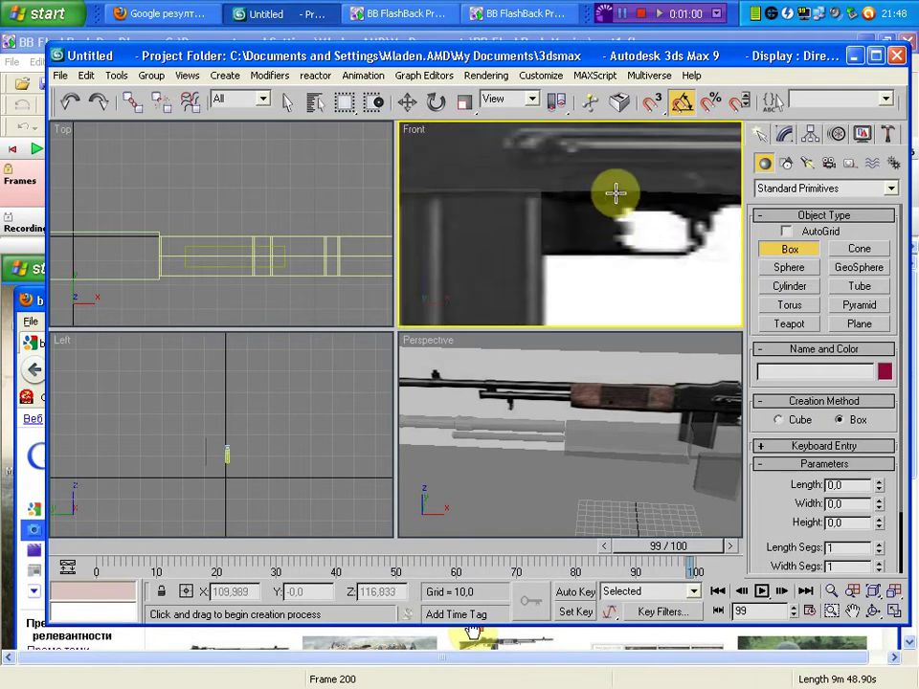
{"action": "mouse_move", "coordinate": [615, 193]}
{"action": "left_mouse_down"}
{"action": "mouse_move", "coordinate": [567, 246]}
{"action": "mouse_move", "coordinate": [537, 251]}
{"action": "left_mouse_up"}
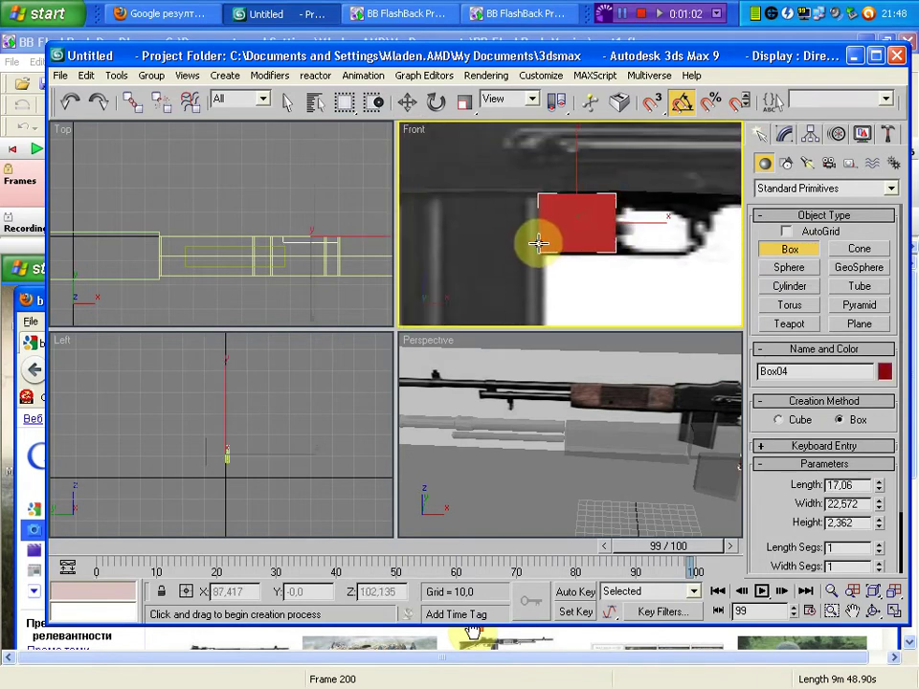
{"action": "right_click", "coordinate": [538, 233]}
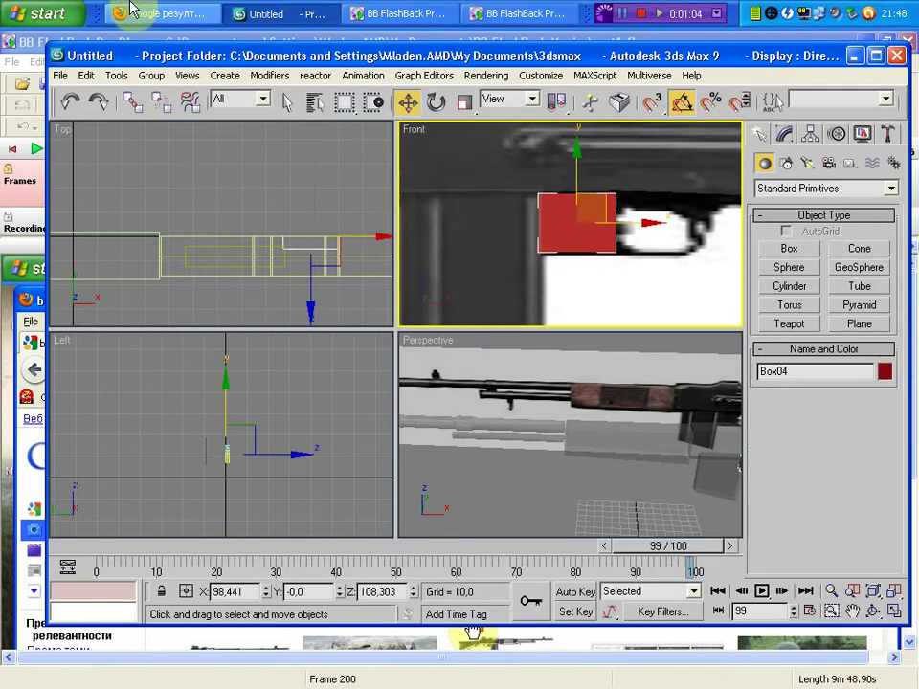
{"action": "left_click", "coordinate": [158, 14]}
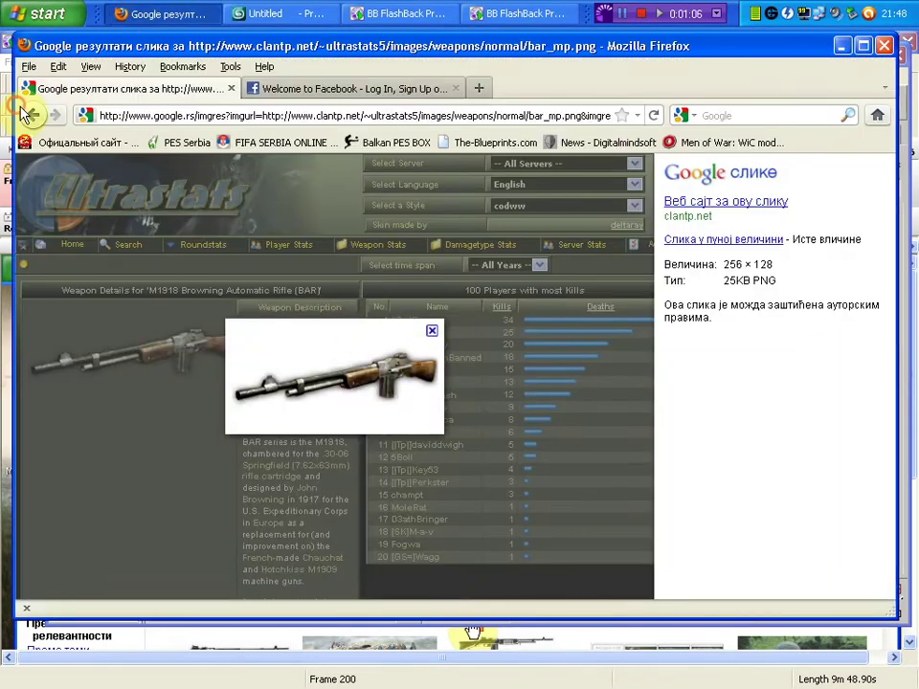
Step: View the photo3.jpg receiver close-up from the Browning rifle image results, then return to 3ds Max
{"action": "key", "text": "alt+Left"}
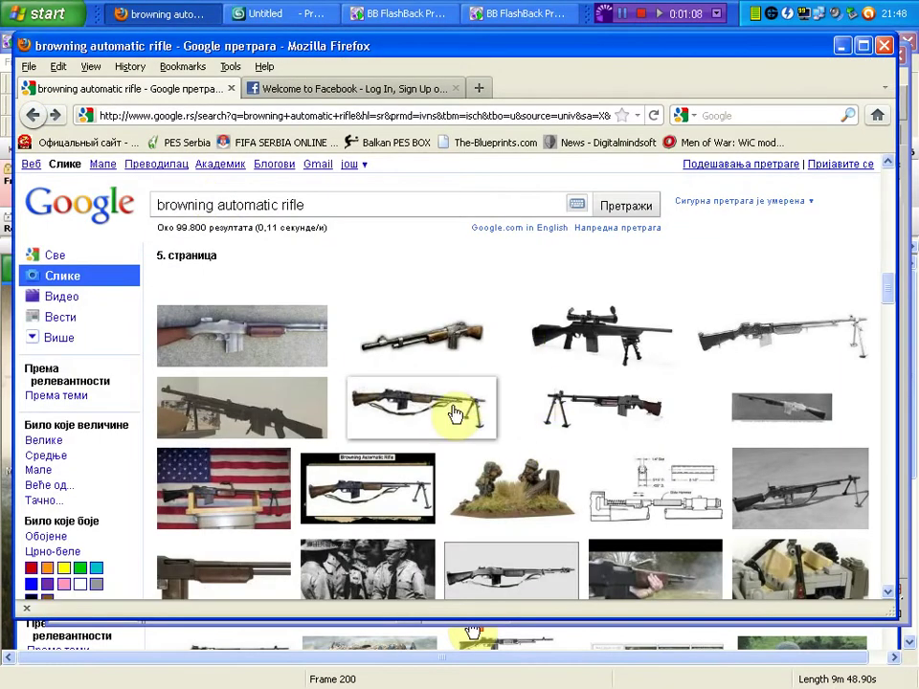
{"action": "scroll", "coordinate": [674, 388], "scroll_direction": "down", "scroll_amount": 2}
{"action": "scroll", "coordinate": [675, 389], "scroll_direction": "down", "scroll_amount": 3}
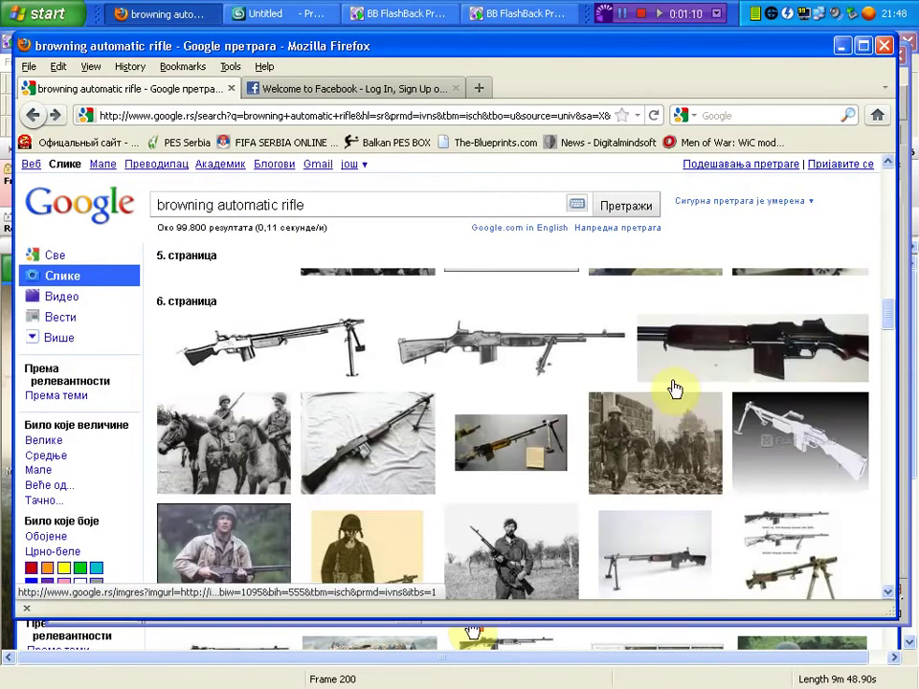
{"action": "scroll", "coordinate": [349, 435], "scroll_direction": "down", "scroll_amount": 4}
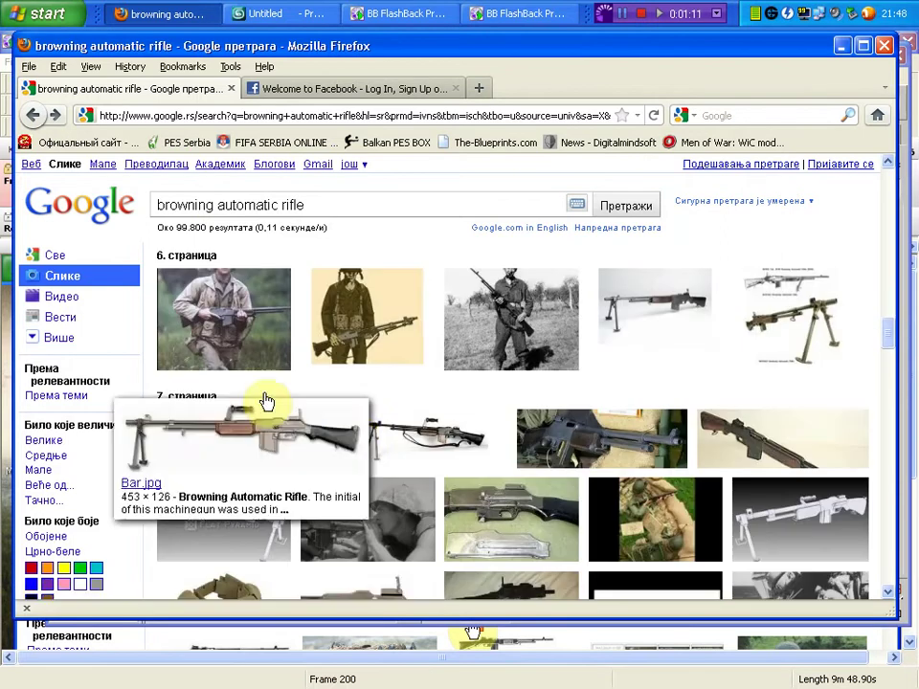
{"action": "scroll", "coordinate": [325, 331], "scroll_direction": "down", "scroll_amount": 3}
{"action": "scroll", "coordinate": [517, 411], "scroll_direction": "down", "scroll_amount": 2}
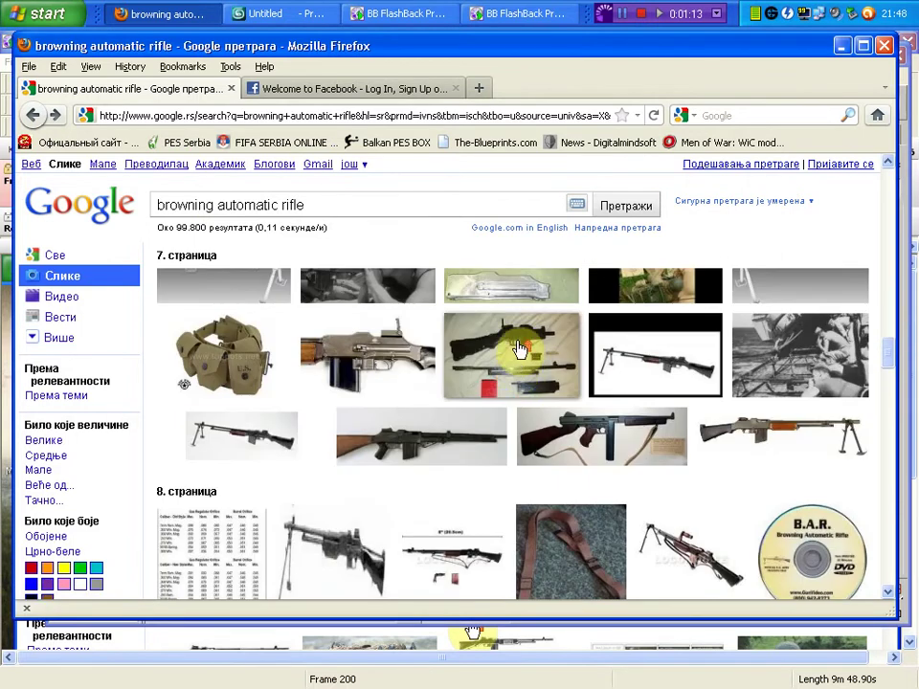
{"action": "left_click", "coordinate": [414, 450]}
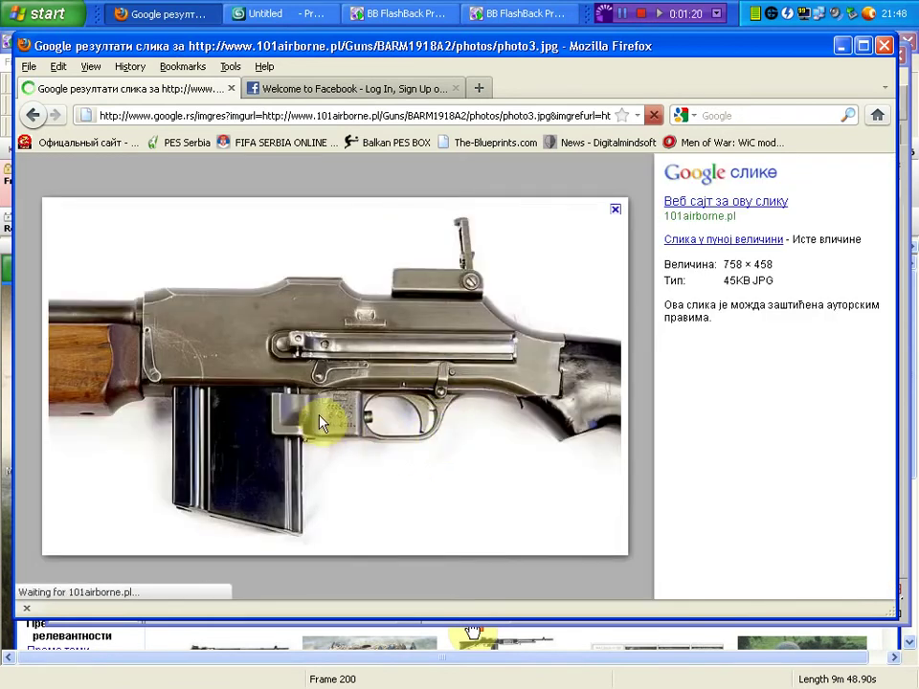
{"action": "left_click", "coordinate": [290, 14]}
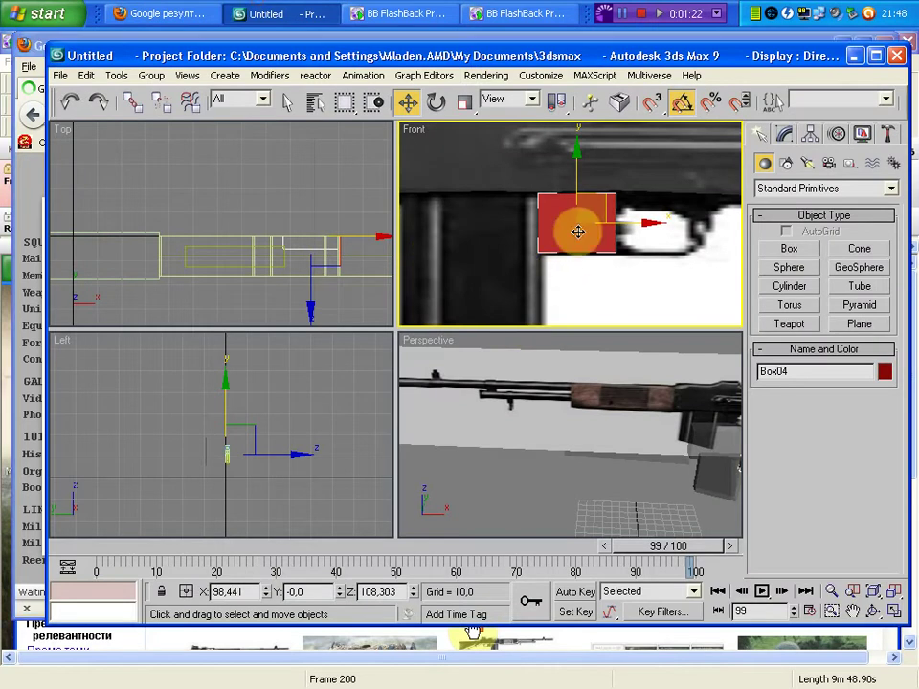
Step: Reselect Box04 in the Top view and cycle through Scale, Rotate, and back to Move
{"action": "right_click", "coordinate": [276, 384]}
{"action": "right_click", "coordinate": [307, 303]}
{"action": "left_click", "coordinate": [306, 227]}
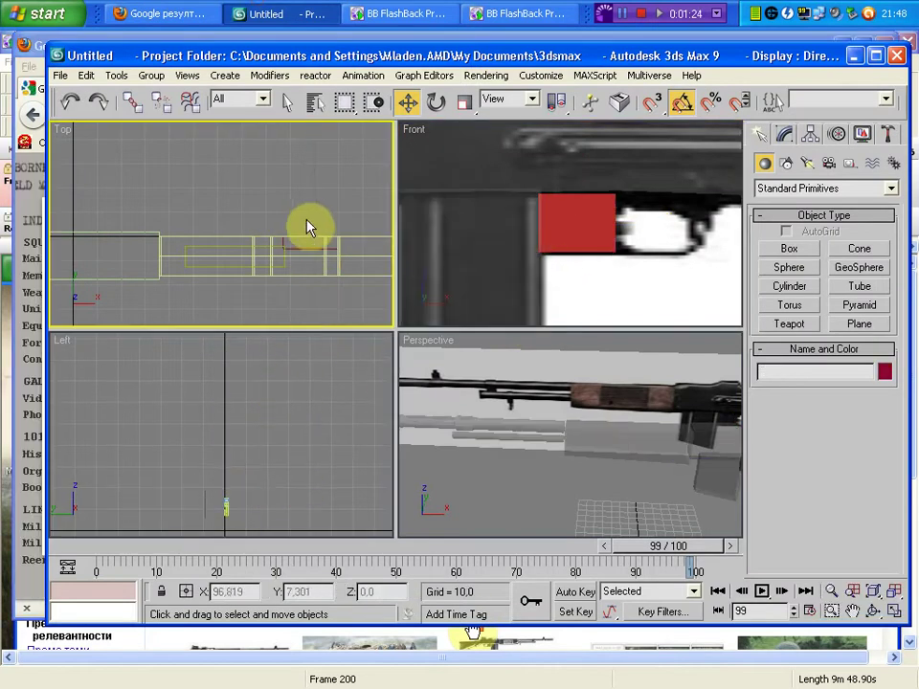
{"action": "key", "text": "ctrl+z"}
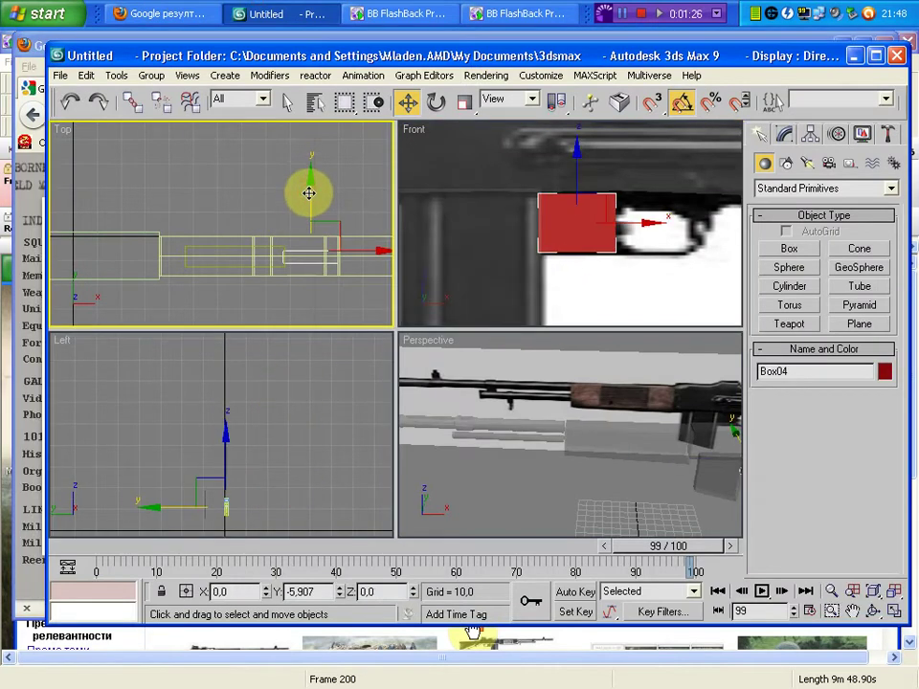
{"action": "right_click", "coordinate": [309, 193]}
{"action": "left_click", "coordinate": [347, 242]}
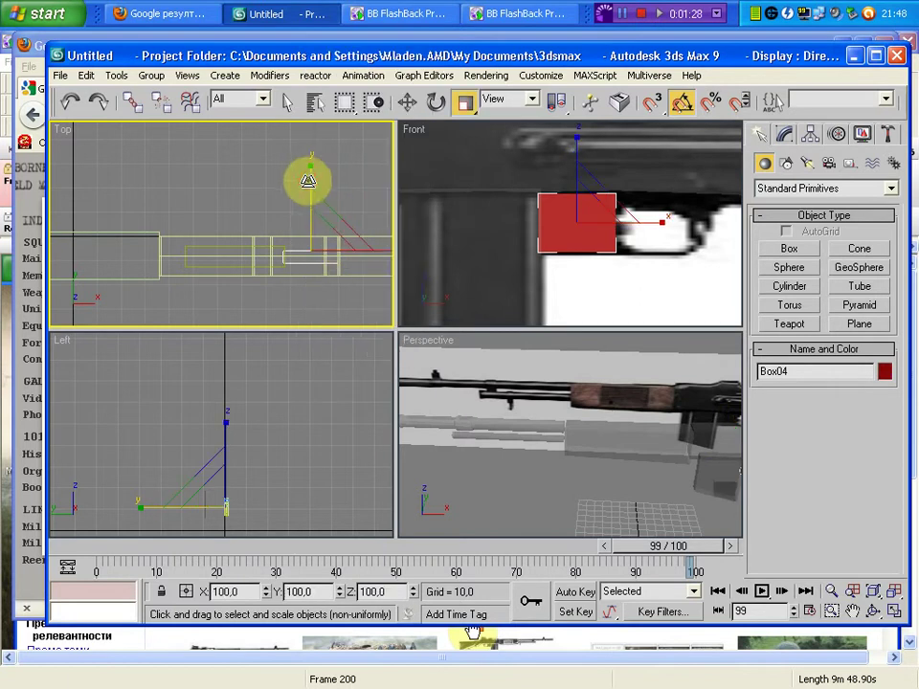
{"action": "right_click", "coordinate": [306, 160]}
{"action": "left_click", "coordinate": [323, 212]}
{"action": "right_click", "coordinate": [322, 196]}
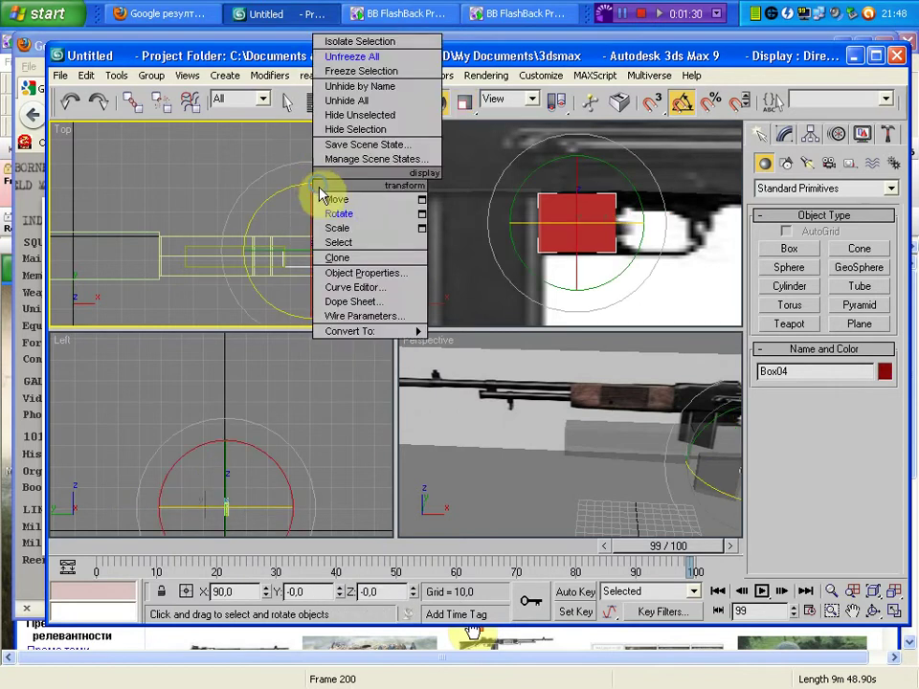
{"action": "left_click", "coordinate": [321, 194]}
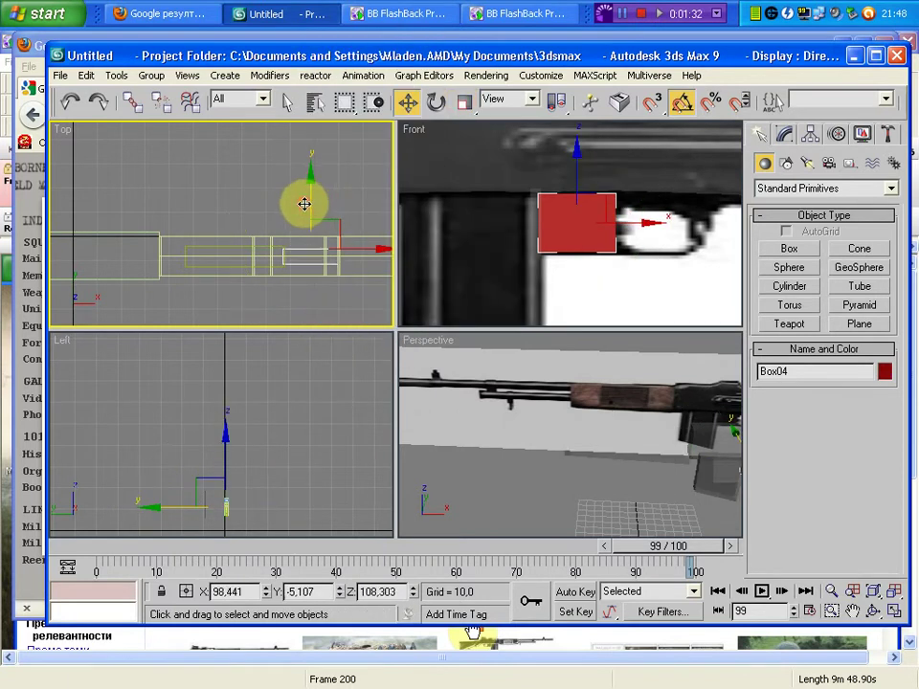
Step: Show Box04's parameters (length 17.06, width 22.572, height 4.987) and zoom into the Left view
{"action": "left_click", "coordinate": [789, 135]}
{"action": "right_click", "coordinate": [316, 440]}
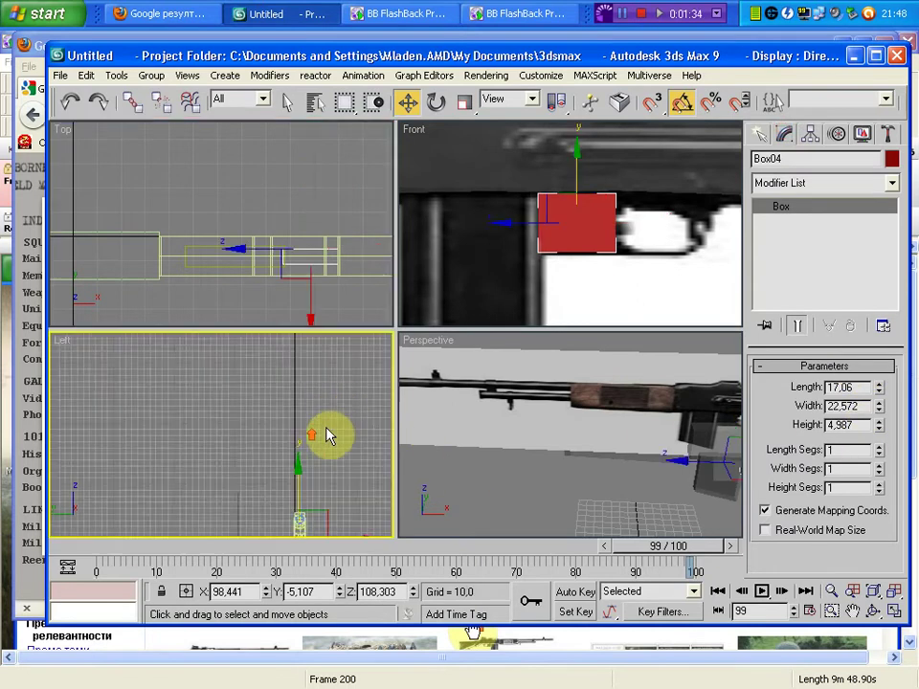
{"action": "scroll", "coordinate": [273, 396], "scroll_direction": "up", "scroll_amount": 3}
{"action": "scroll", "coordinate": [248, 459], "scroll_direction": "up", "scroll_amount": 2}
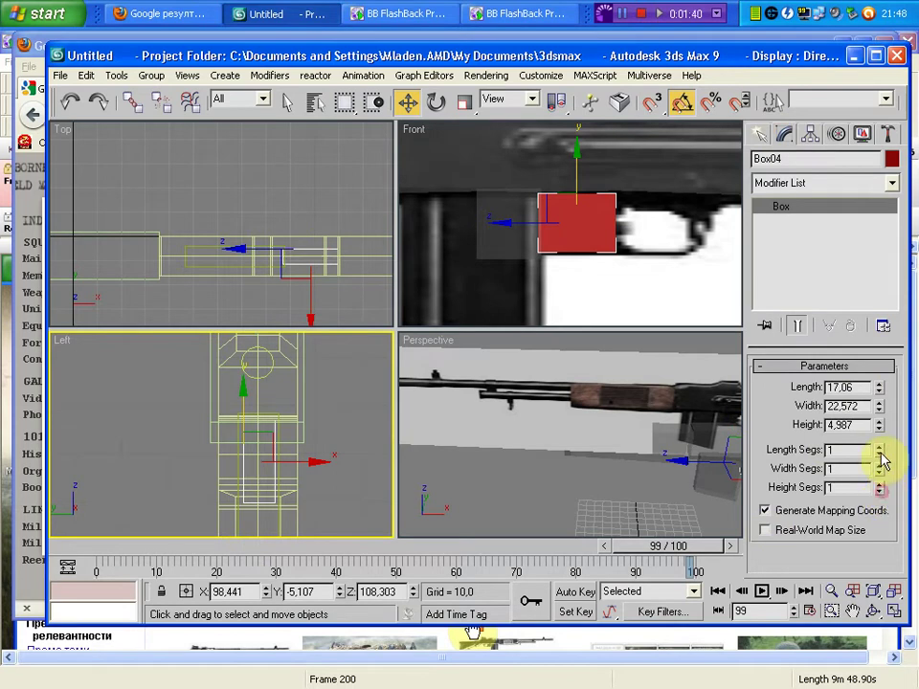
Step: Give Box04 2 length segments and convert it to an editable mesh in vertex mode
{"action": "left_click", "coordinate": [580, 231]}
{"action": "right_click", "coordinate": [685, 235]}
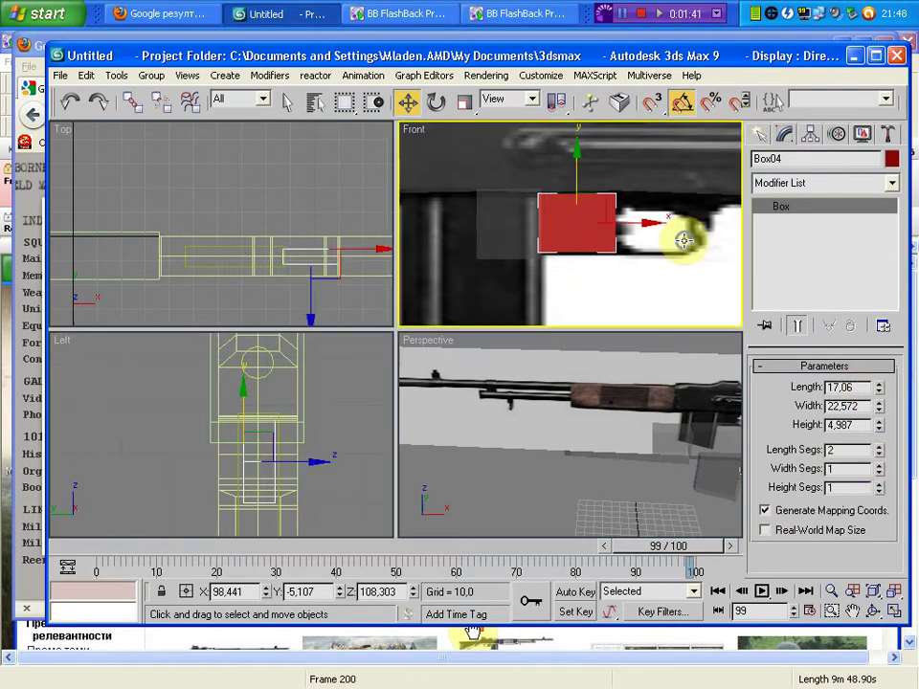
{"action": "right_click", "coordinate": [597, 211]}
{"action": "left_click", "coordinate": [714, 359]}
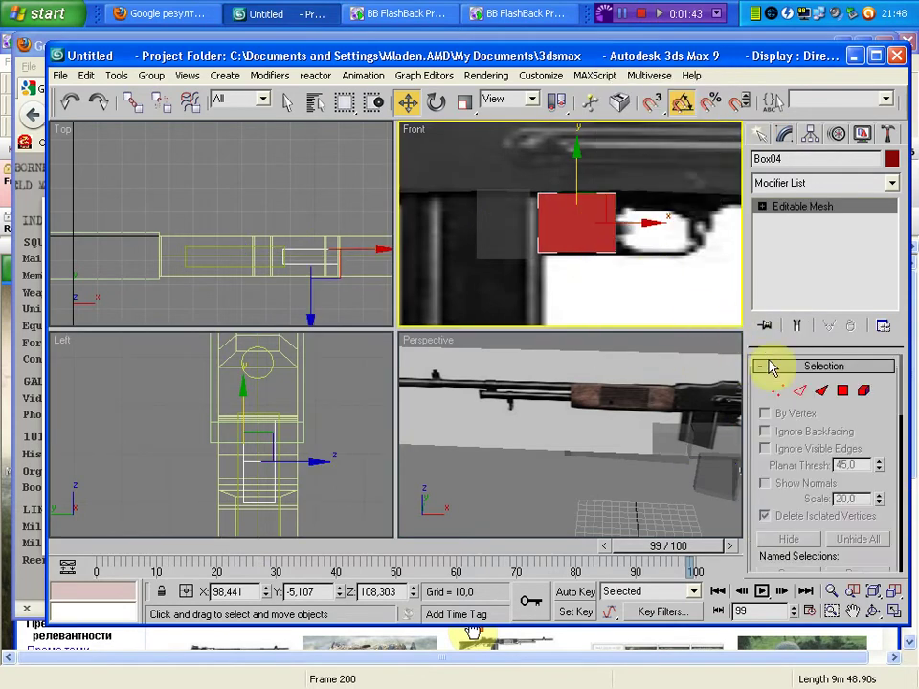
{"action": "left_click", "coordinate": [777, 390]}
Step: Assign material 01 - Default to Box04 and lower its selected vertices
{"action": "key", "text": "m"}
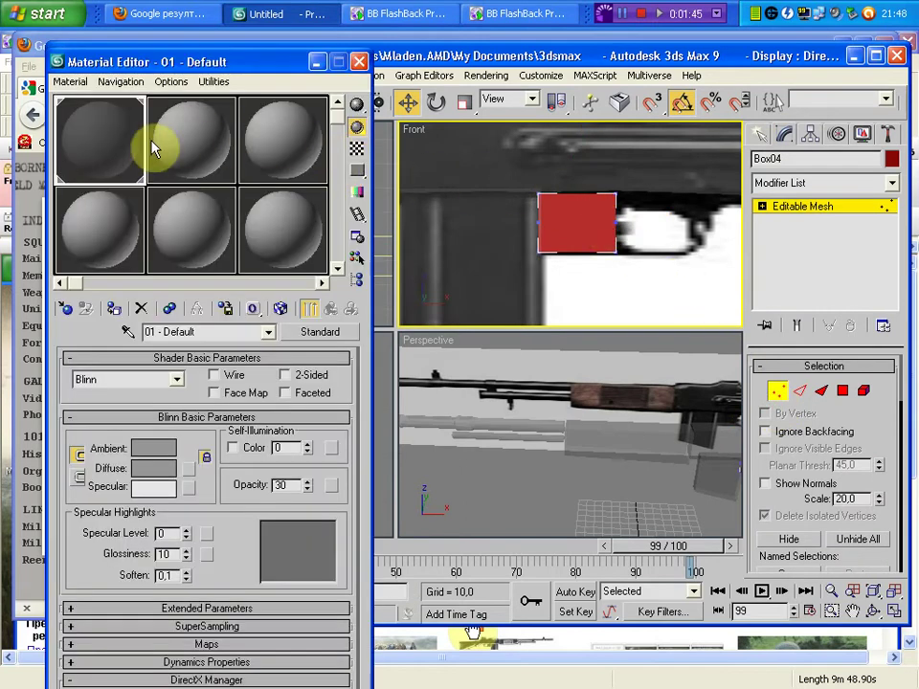
{"action": "left_click", "coordinate": [116, 310]}
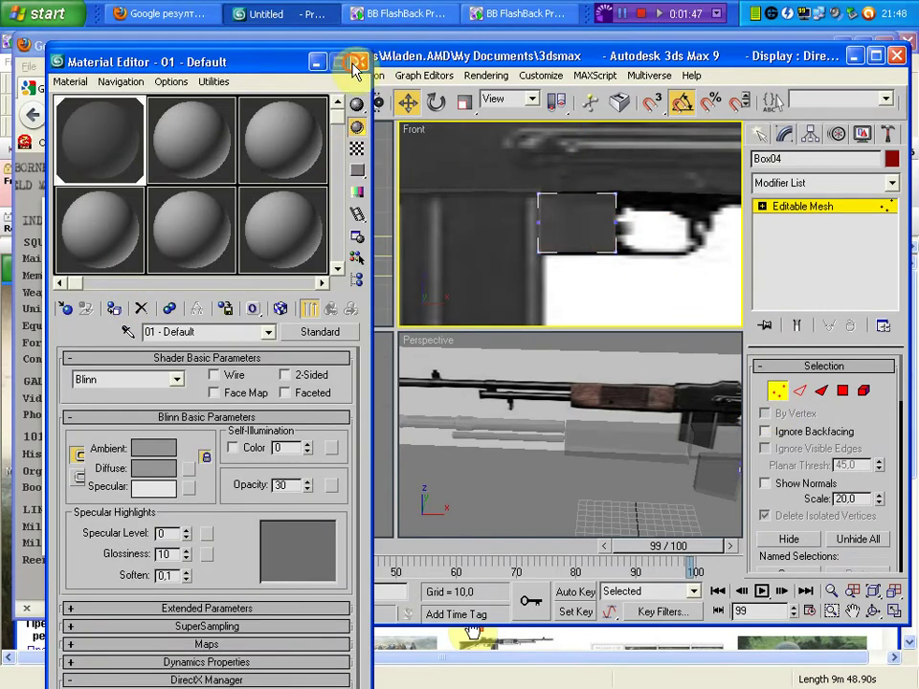
{"action": "left_click", "coordinate": [356, 63]}
{"action": "mouse_move", "coordinate": [582, 145]}
{"action": "left_mouse_down"}
{"action": "mouse_move", "coordinate": [574, 218]}
{"action": "mouse_move", "coordinate": [572, 184]}
{"action": "left_mouse_up"}
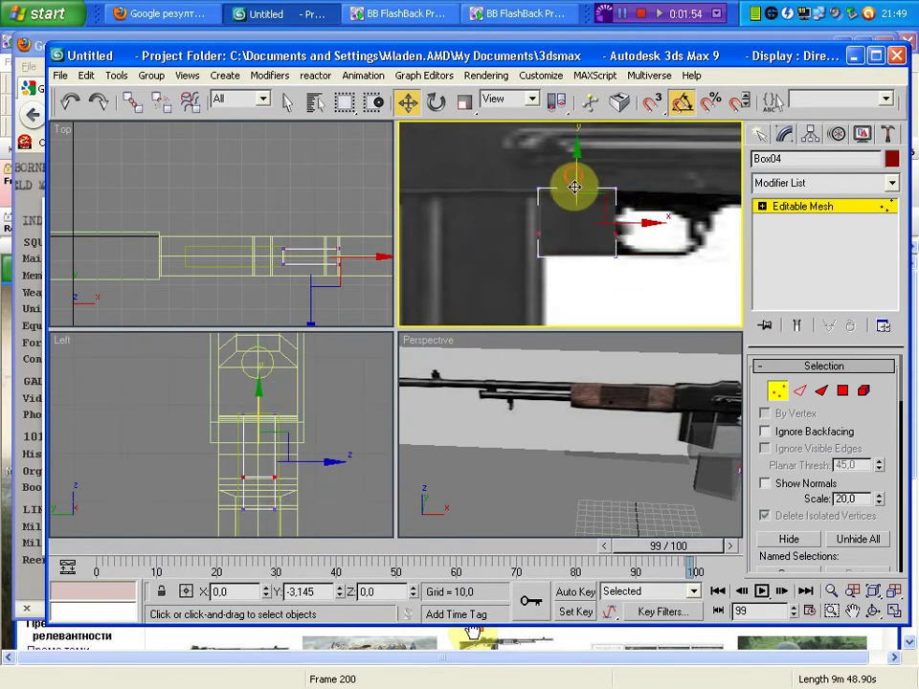
Step: Extrude Box04's end polygon outward in two passes
{"action": "left_click", "coordinate": [842, 401]}
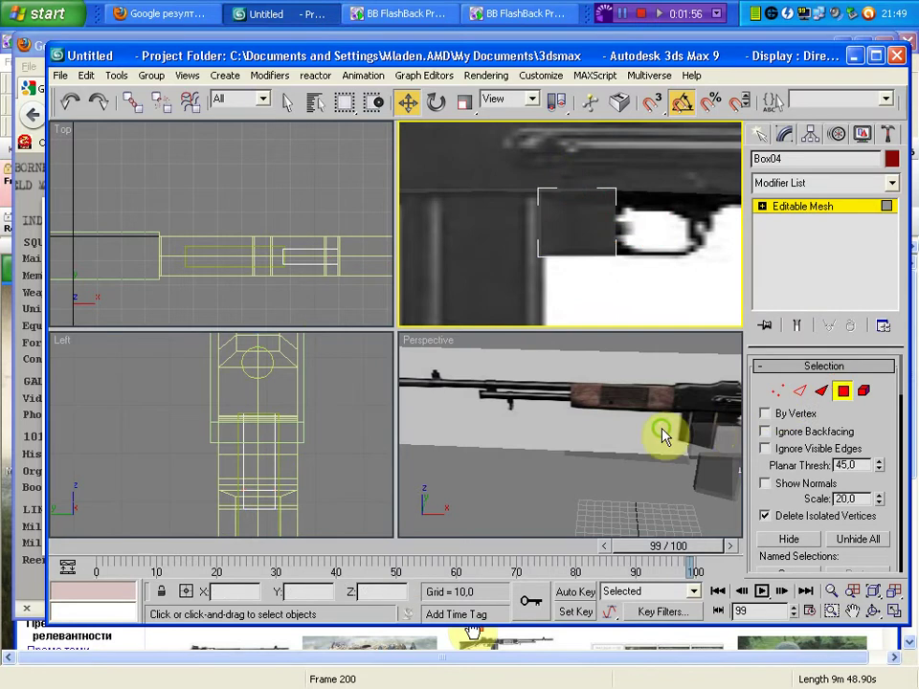
{"action": "middle_click_drag", "start_coordinate": [537, 394], "coordinate": [687, 461]}
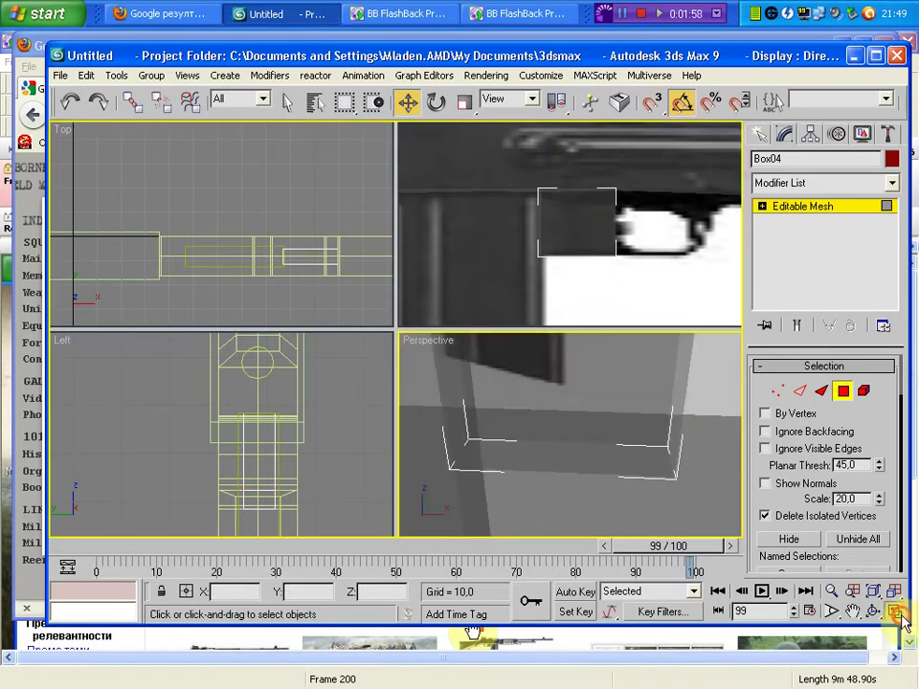
{"action": "left_click", "coordinate": [896, 610]}
{"action": "middle_click_drag", "start_coordinate": [475, 370], "coordinate": [390, 363], "text": "alt"}
{"action": "left_click", "coordinate": [286, 378]}
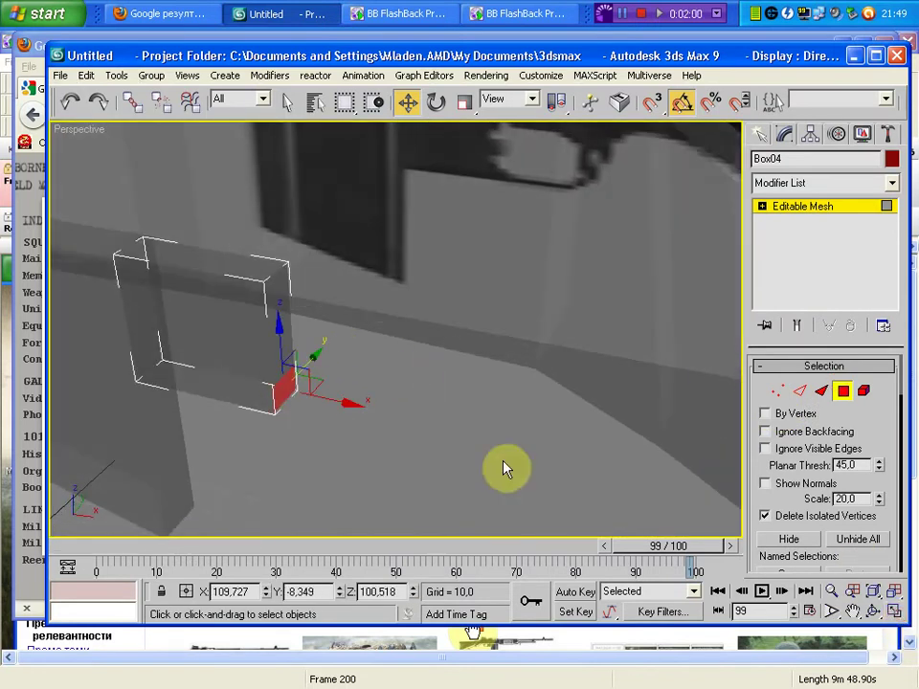
{"action": "left_click", "coordinate": [895, 610]}
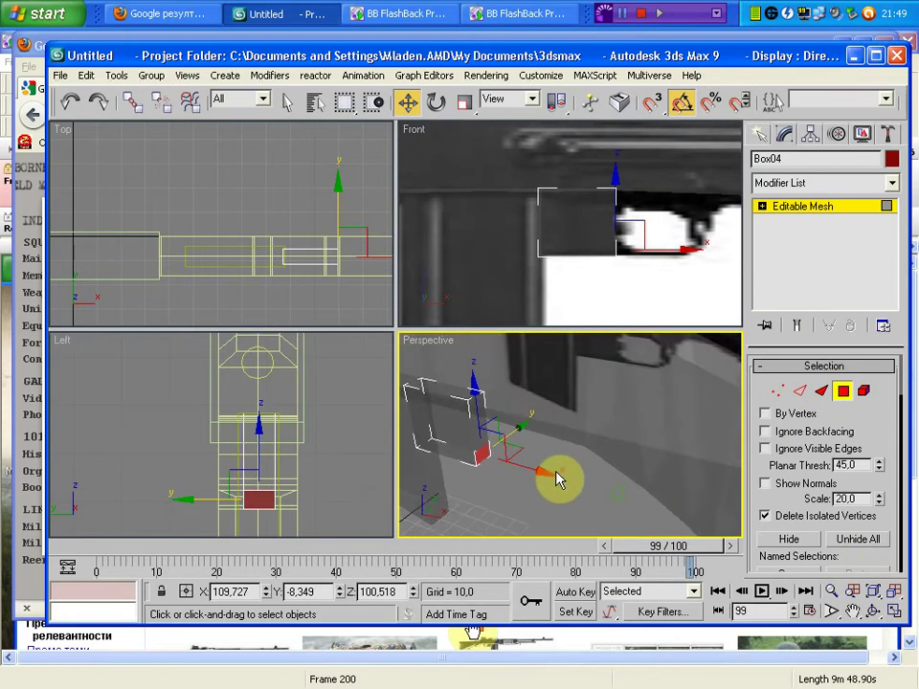
{"action": "right_click", "coordinate": [563, 385]}
{"action": "left_click", "coordinate": [521, 460]}
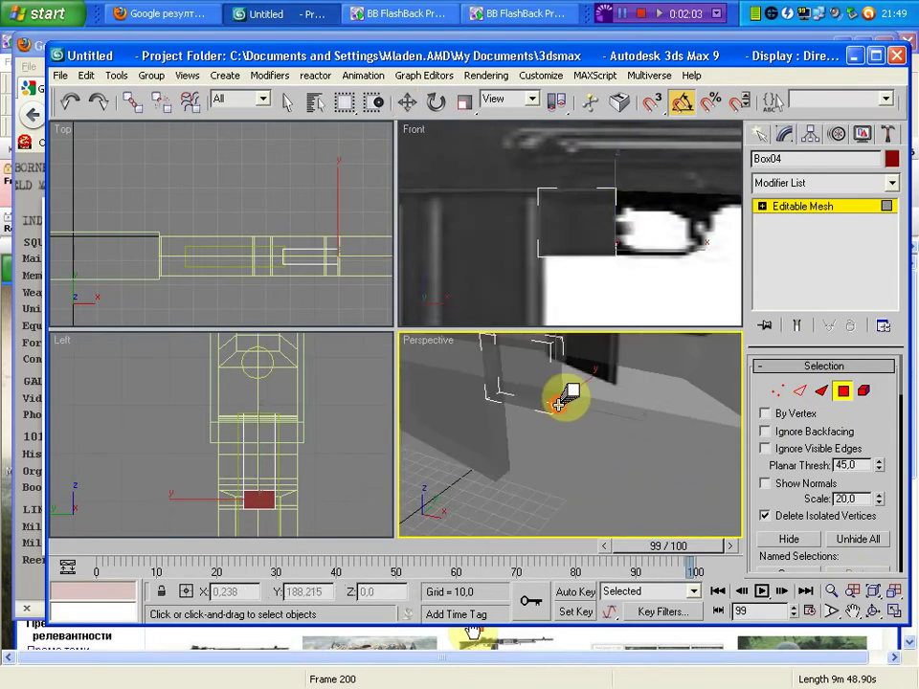
{"action": "left_click_drag", "start_coordinate": [559, 404], "coordinate": [560, 391]}
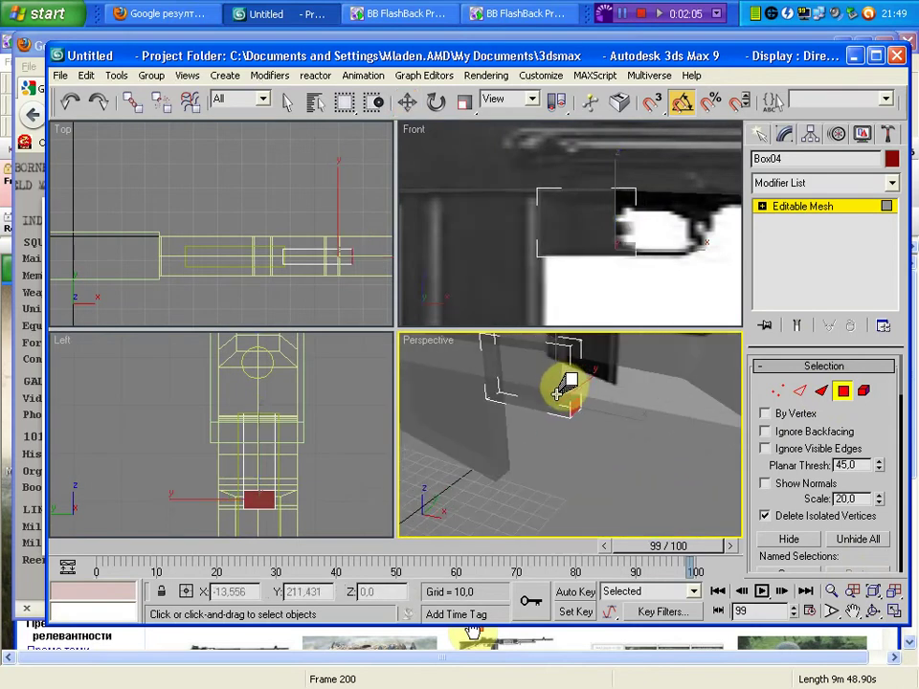
{"action": "left_click_drag", "start_coordinate": [572, 406], "coordinate": [575, 375]}
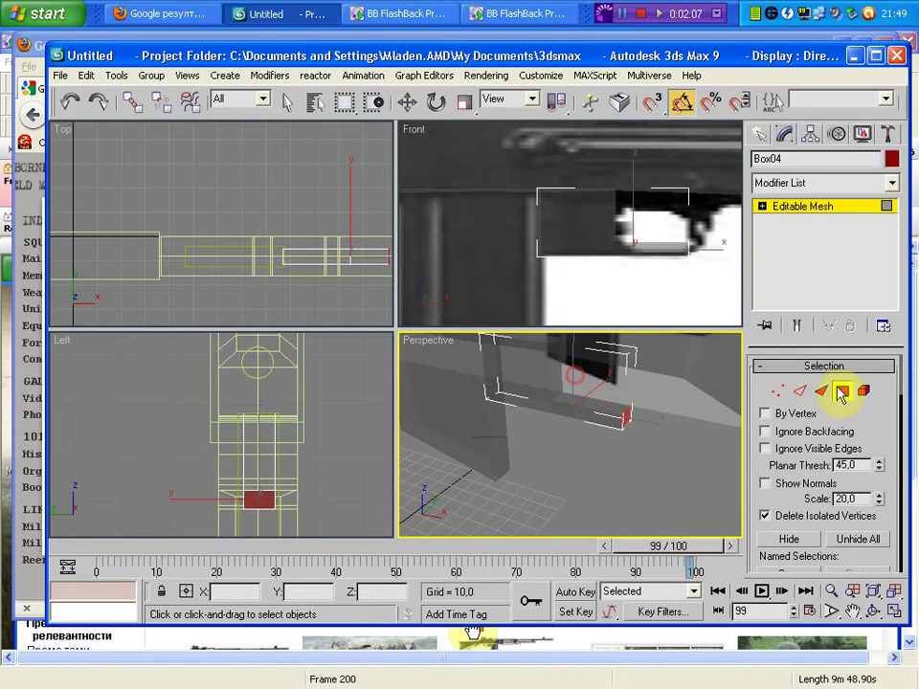
Step: Move the extruded section's vertices down and left in Front view to follow the trigger housing
{"action": "left_click", "coordinate": [780, 390]}
{"action": "key", "text": "w"}
{"action": "scroll", "coordinate": [599, 201], "scroll_direction": "up", "scroll_amount": 2}
{"action": "scroll", "coordinate": [670, 215], "scroll_direction": "up", "scroll_amount": 1}
{"action": "left_click_drag", "start_coordinate": [686, 218], "coordinate": [555, 273]}
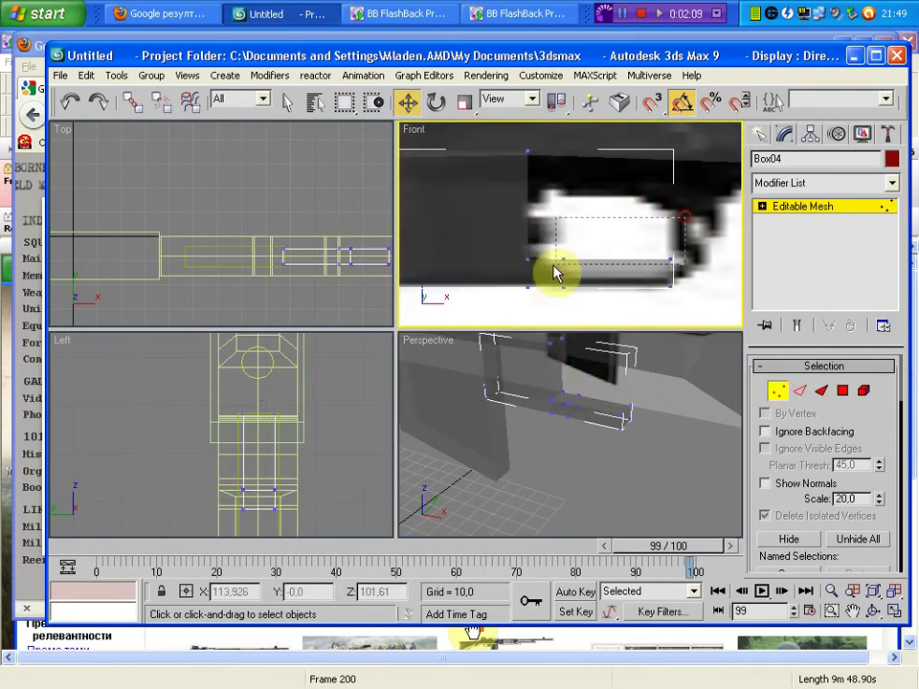
{"action": "mouse_move", "coordinate": [614, 218]}
{"action": "left_mouse_down"}
{"action": "mouse_move", "coordinate": [559, 316]}
{"action": "mouse_move", "coordinate": [658, 305]}
{"action": "left_mouse_up"}
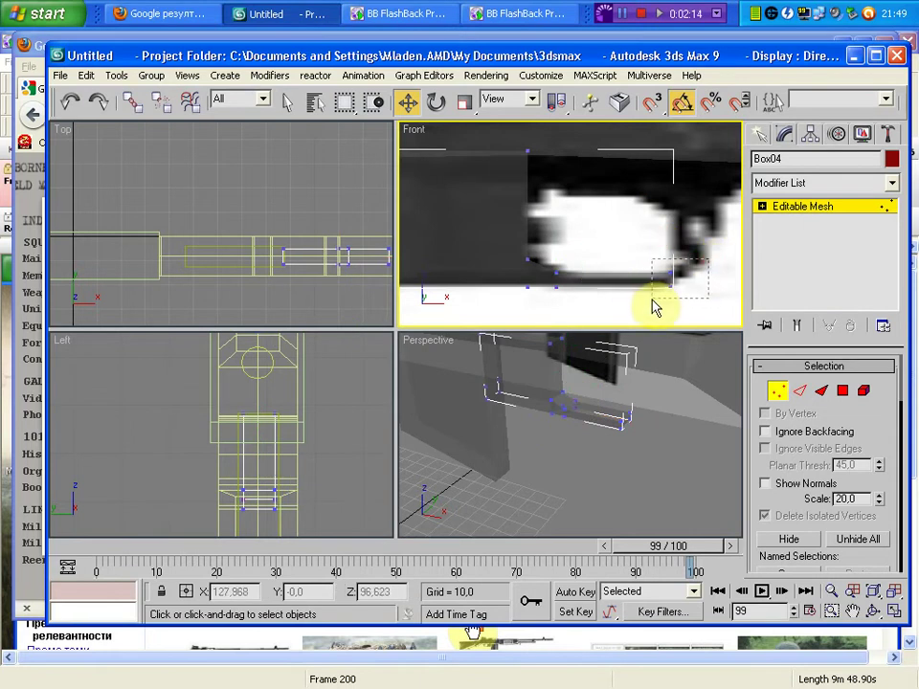
{"action": "left_click_drag", "start_coordinate": [550, 281], "coordinate": [624, 241]}
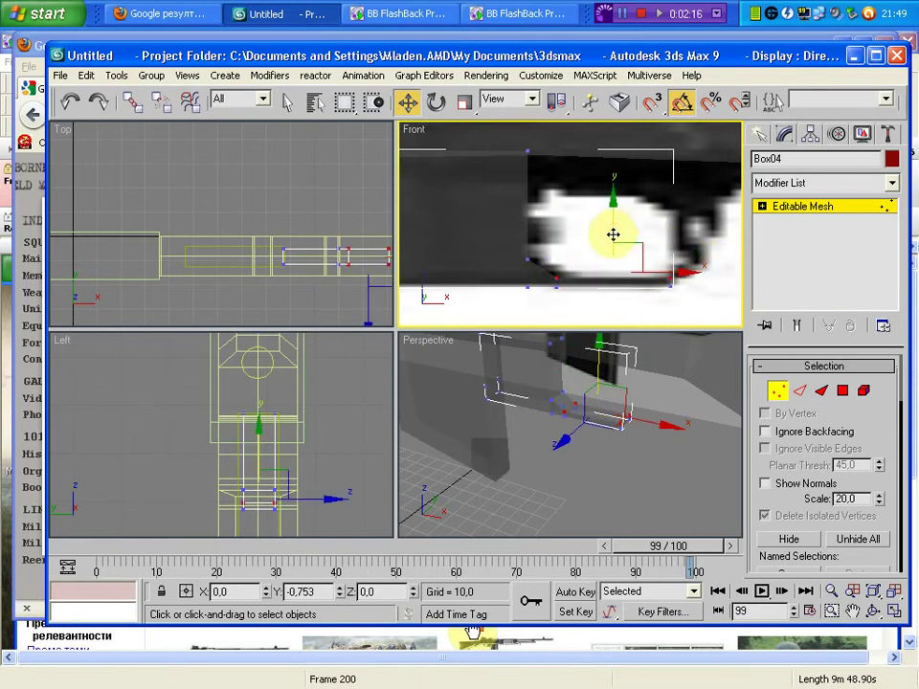
Step: Select a polygon of Box04 in the Perspective view and move it to the right
{"action": "left_click", "coordinate": [842, 390]}
{"action": "left_click", "coordinate": [606, 445]}
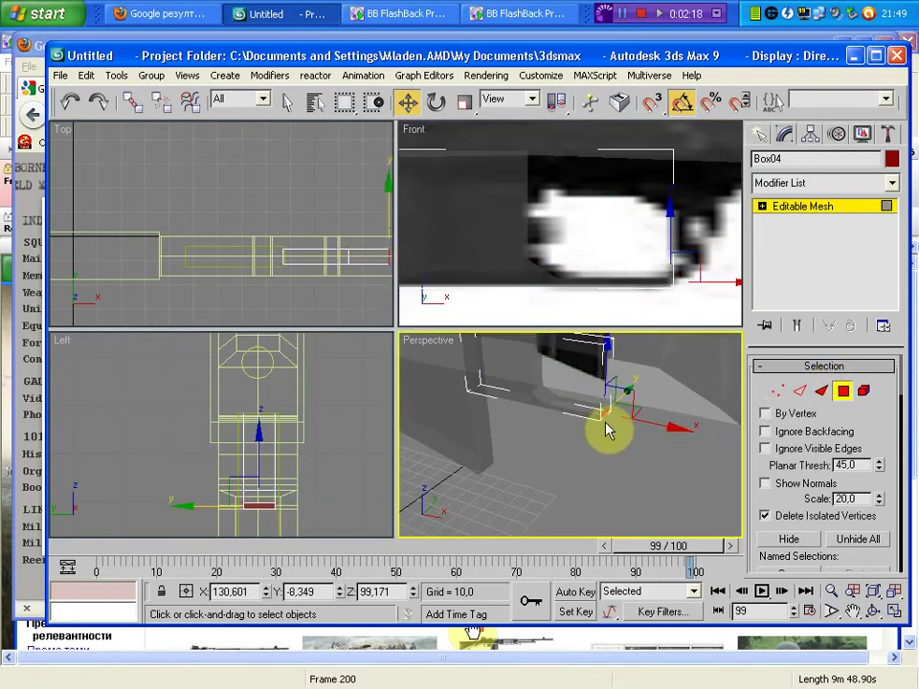
{"action": "mouse_move", "coordinate": [605, 430]}
{"action": "middle_mouse_down", "text": "alt"}
{"action": "mouse_move", "coordinate": [570, 430]}
{"action": "mouse_move", "coordinate": [610, 371]}
{"action": "middle_mouse_up", "text": "alt"}
{"action": "right_click", "coordinate": [428, 433]}
{"action": "left_click", "coordinate": [508, 502]}
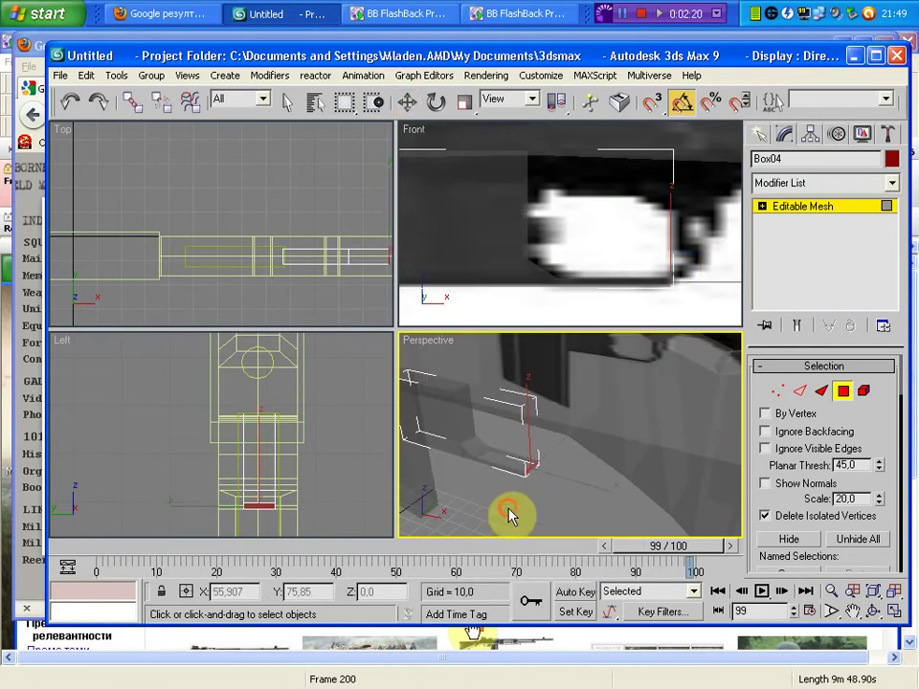
{"action": "mouse_move", "coordinate": [508, 515]}
{"action": "left_mouse_down"}
{"action": "mouse_move", "coordinate": [554, 478]}
{"action": "mouse_move", "coordinate": [549, 455]}
{"action": "left_mouse_up"}
Step: In the Front viewport, select Box04's right-end vertices and move them into a slope
{"action": "left_click", "coordinate": [563, 312]}
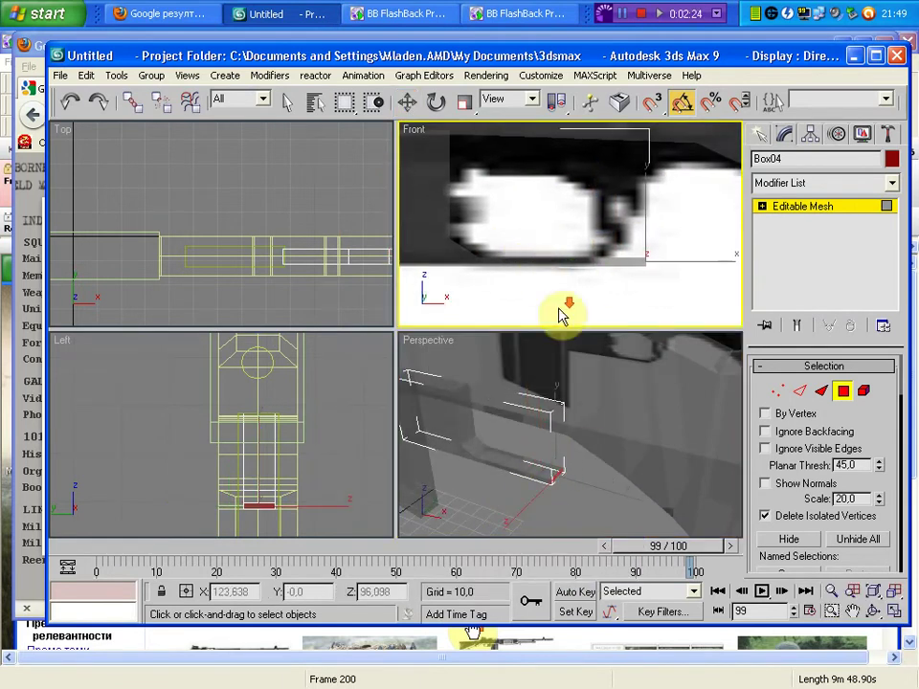
{"action": "left_click", "coordinate": [777, 390]}
{"action": "key", "text": "w"}
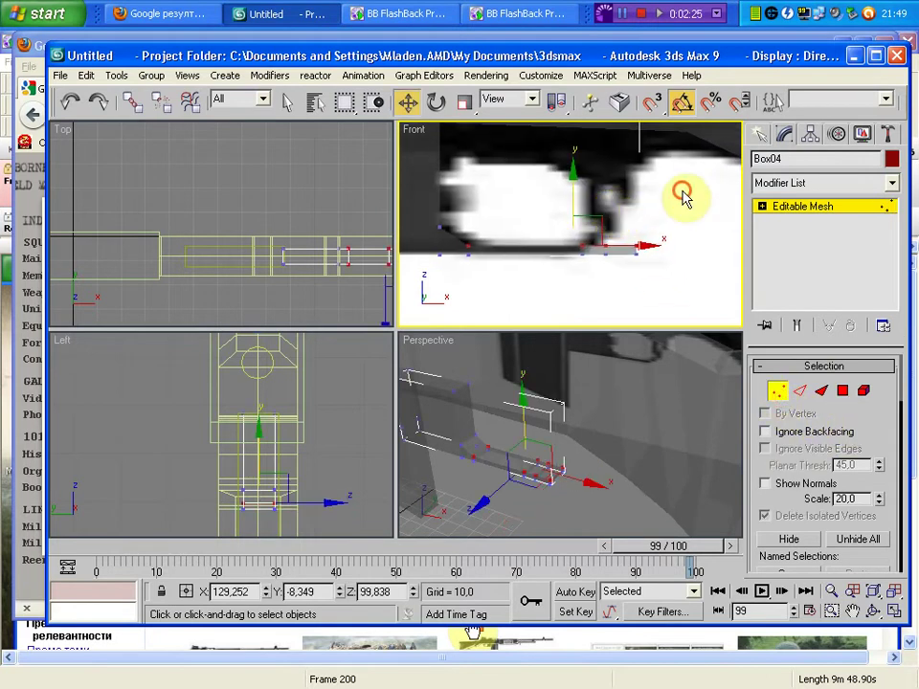
{"action": "mouse_move", "coordinate": [705, 201]}
{"action": "left_mouse_down"}
{"action": "mouse_move", "coordinate": [613, 275]}
{"action": "mouse_move", "coordinate": [662, 246]}
{"action": "left_mouse_up"}
{"action": "scroll", "coordinate": [585, 180], "scroll_direction": "up", "scroll_amount": 2}
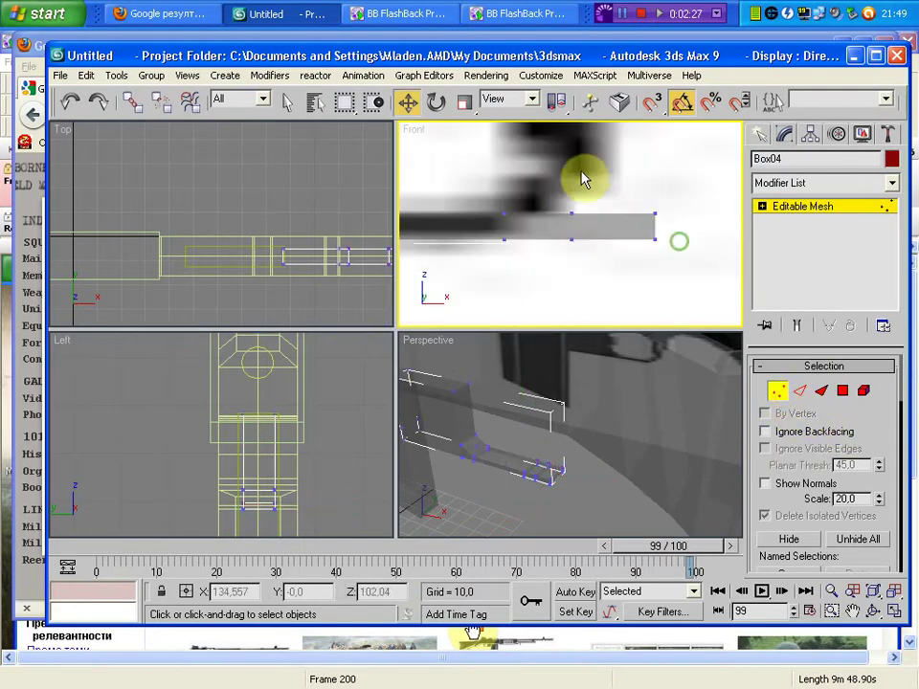
{"action": "left_click_drag", "start_coordinate": [601, 188], "coordinate": [566, 154]}
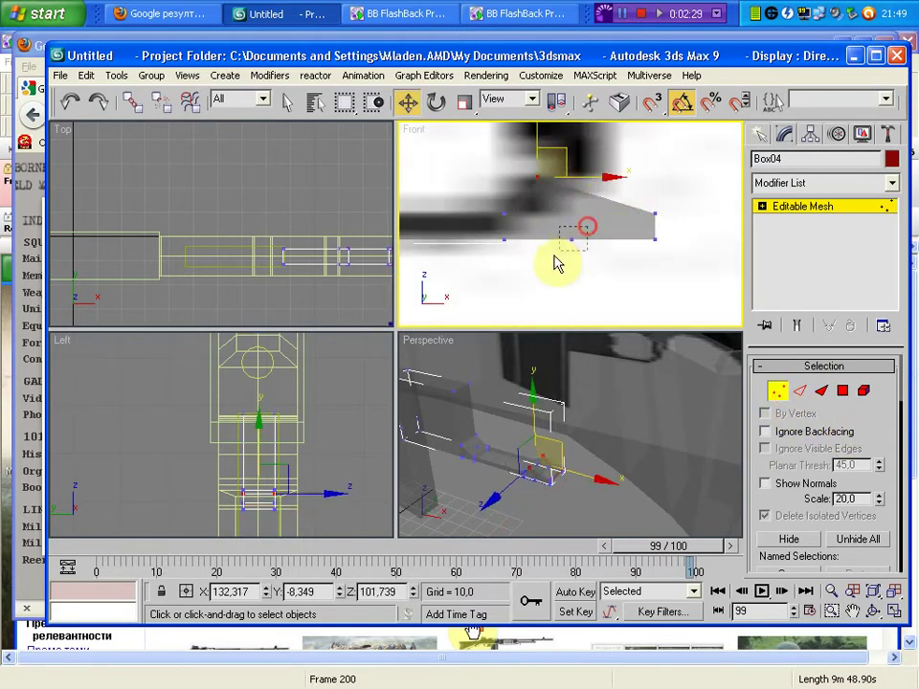
{"action": "left_click_drag", "start_coordinate": [591, 197], "coordinate": [595, 177]}
{"action": "left_click_drag", "start_coordinate": [652, 232], "coordinate": [698, 262]}
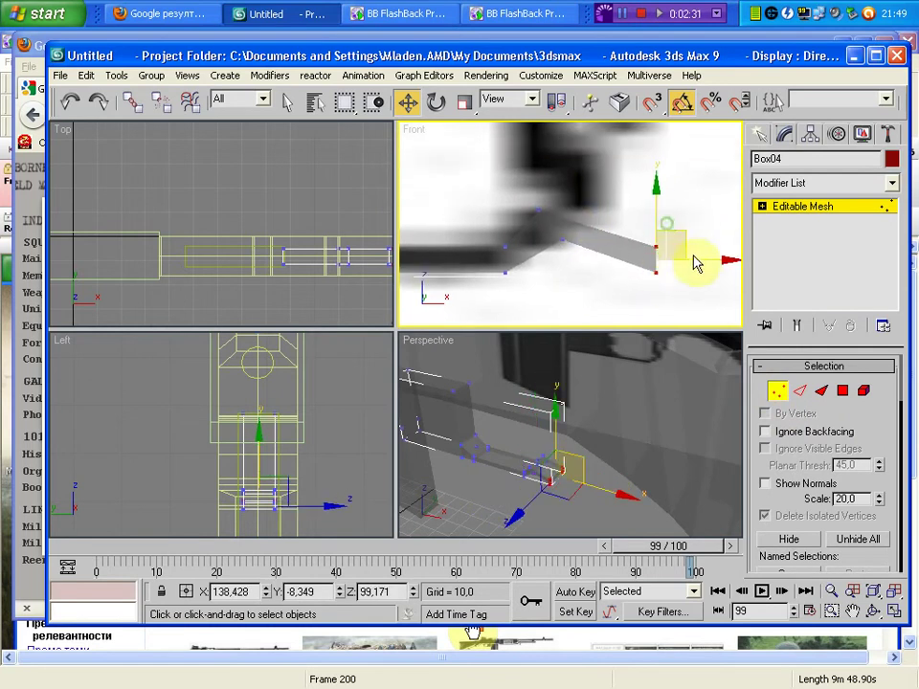
{"action": "mouse_move", "coordinate": [652, 200]}
{"action": "left_mouse_down"}
{"action": "mouse_move", "coordinate": [651, 179]}
{"action": "mouse_move", "coordinate": [613, 108]}
{"action": "left_mouse_up"}
{"action": "scroll", "coordinate": [600, 240], "scroll_direction": "down", "scroll_amount": 3}
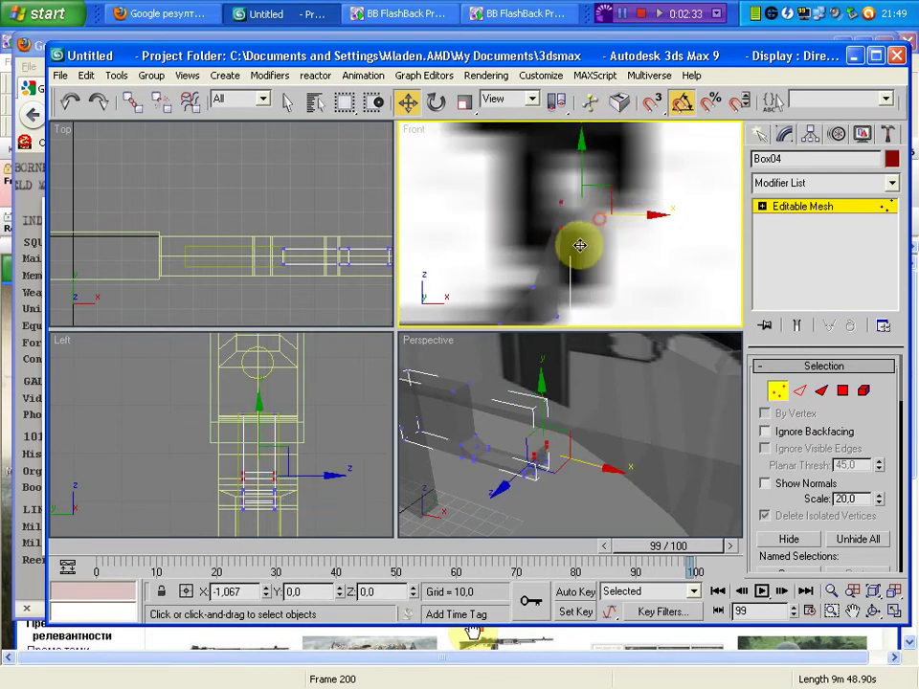
Step: Nudge individual Box04 vertices onto the rifle outline in the front reference
{"action": "left_click", "coordinate": [586, 266]}
{"action": "left_click", "coordinate": [613, 203]}
{"action": "left_click_drag", "start_coordinate": [613, 203], "coordinate": [648, 176]}
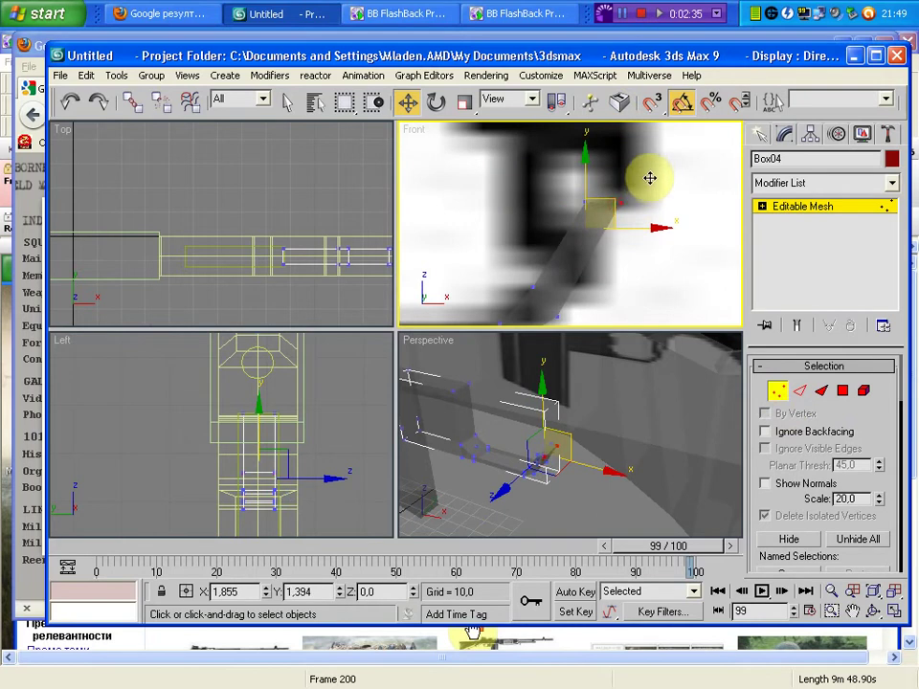
{"action": "scroll", "coordinate": [639, 287], "scroll_direction": "down", "scroll_amount": 2}
{"action": "left_click", "coordinate": [616, 307]}
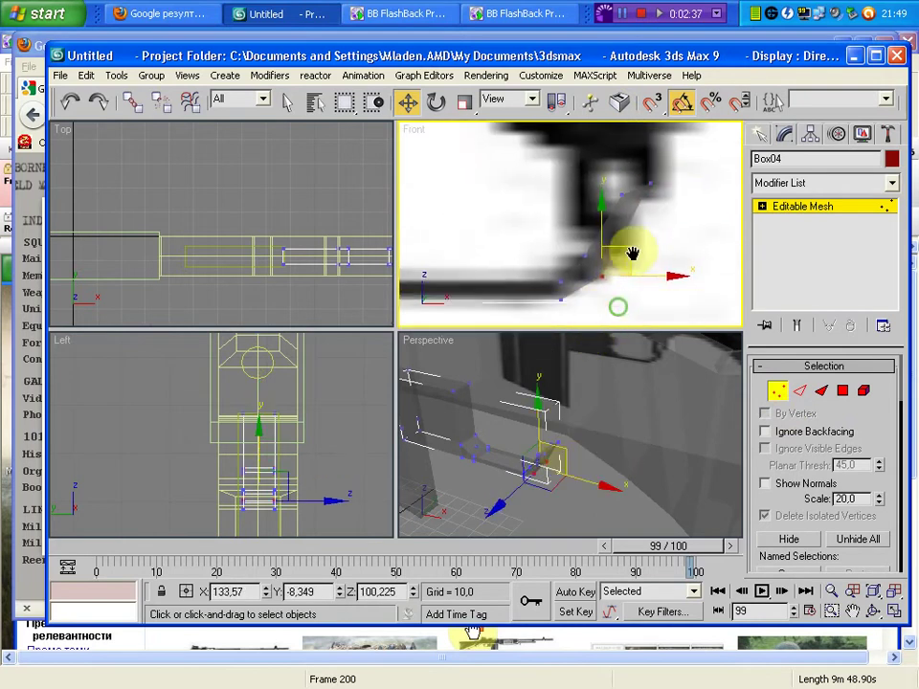
{"action": "scroll", "coordinate": [632, 244], "scroll_direction": "down", "scroll_amount": 1}
{"action": "mouse_move", "coordinate": [638, 210]}
{"action": "left_mouse_down"}
{"action": "mouse_move", "coordinate": [584, 277]}
{"action": "mouse_move", "coordinate": [593, 263]}
{"action": "mouse_move", "coordinate": [629, 282]}
{"action": "left_mouse_up"}
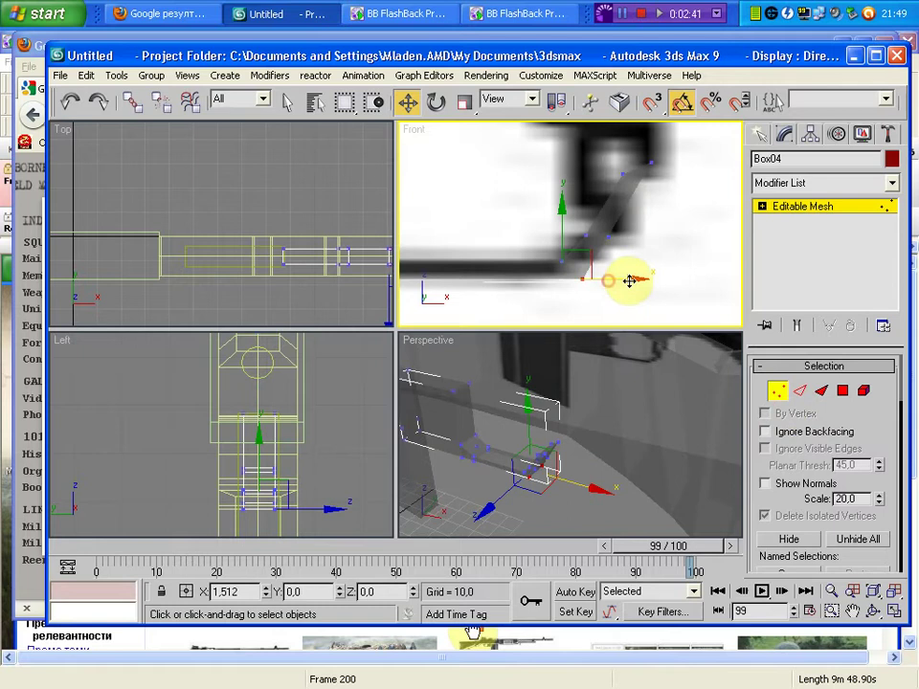
{"action": "left_click", "coordinate": [588, 215]}
{"action": "scroll", "coordinate": [588, 230], "scroll_direction": "up", "scroll_amount": 2}
{"action": "left_click", "coordinate": [617, 250]}
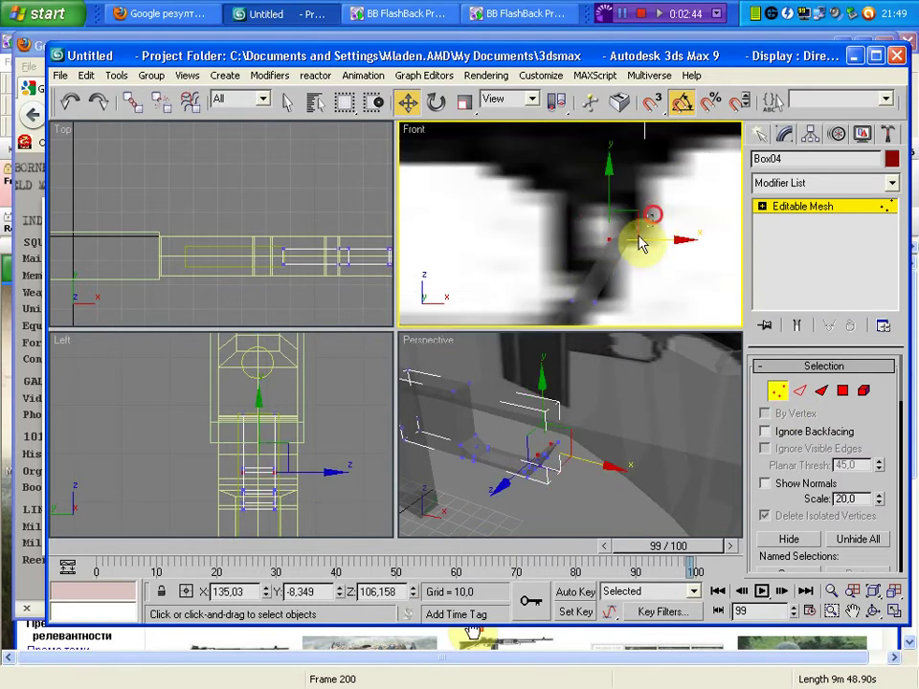
{"action": "mouse_move", "coordinate": [637, 242]}
{"action": "left_mouse_down"}
{"action": "mouse_move", "coordinate": [677, 245]}
{"action": "mouse_move", "coordinate": [679, 228]}
{"action": "mouse_move", "coordinate": [642, 215]}
{"action": "mouse_move", "coordinate": [639, 200]}
{"action": "left_mouse_up"}
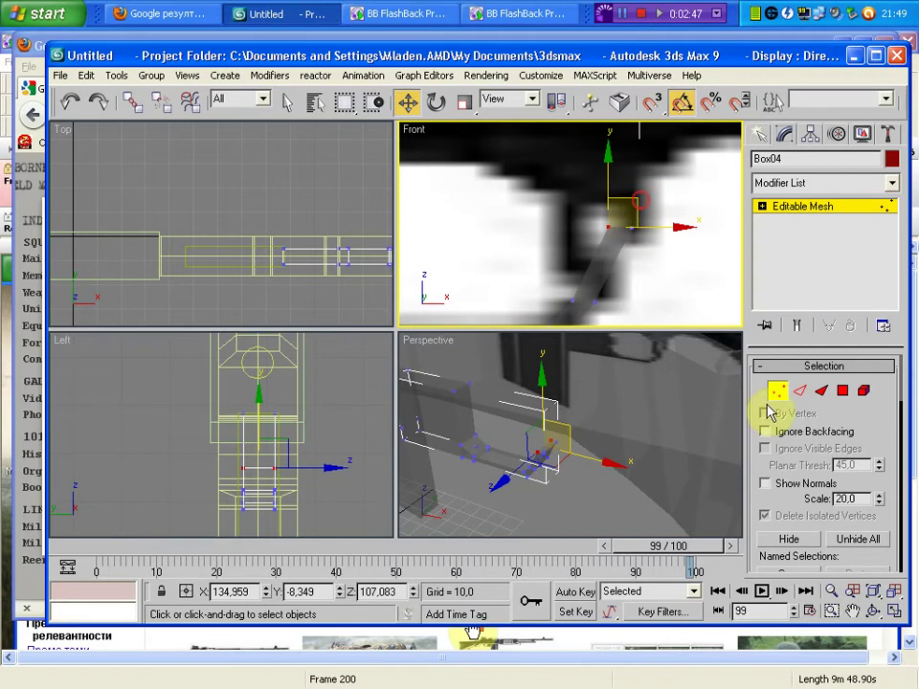
Step: In Polygon mode, pick the face at Box04's end in the Perspective view
{"action": "left_click", "coordinate": [841, 390]}
{"action": "left_click", "coordinate": [610, 465]}
{"action": "left_click", "coordinate": [601, 253]}
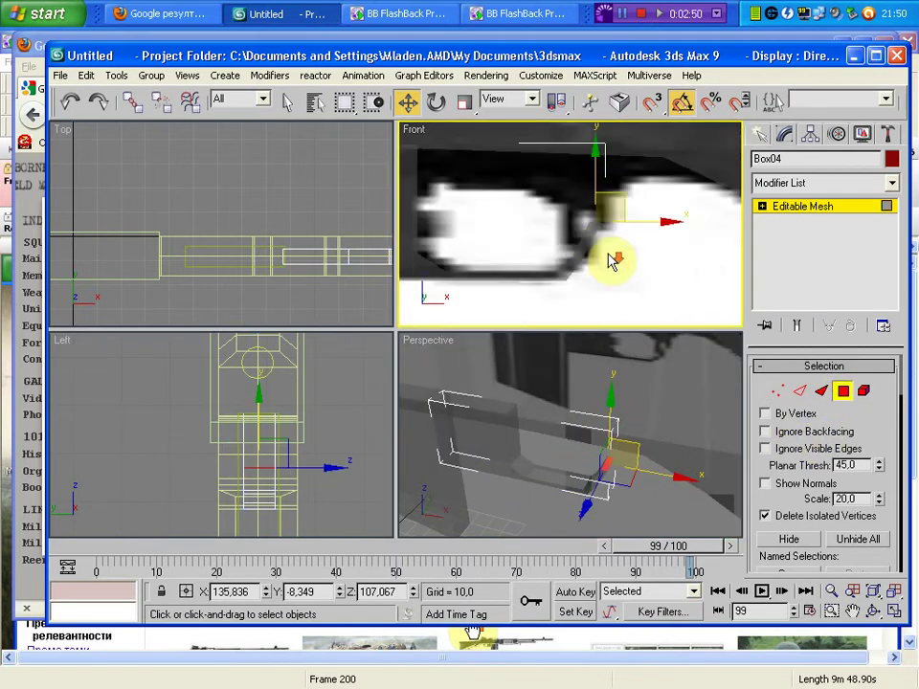
{"action": "right_click", "coordinate": [603, 445]}
{"action": "right_click", "coordinate": [595, 449]}
{"action": "left_click", "coordinate": [558, 528]}
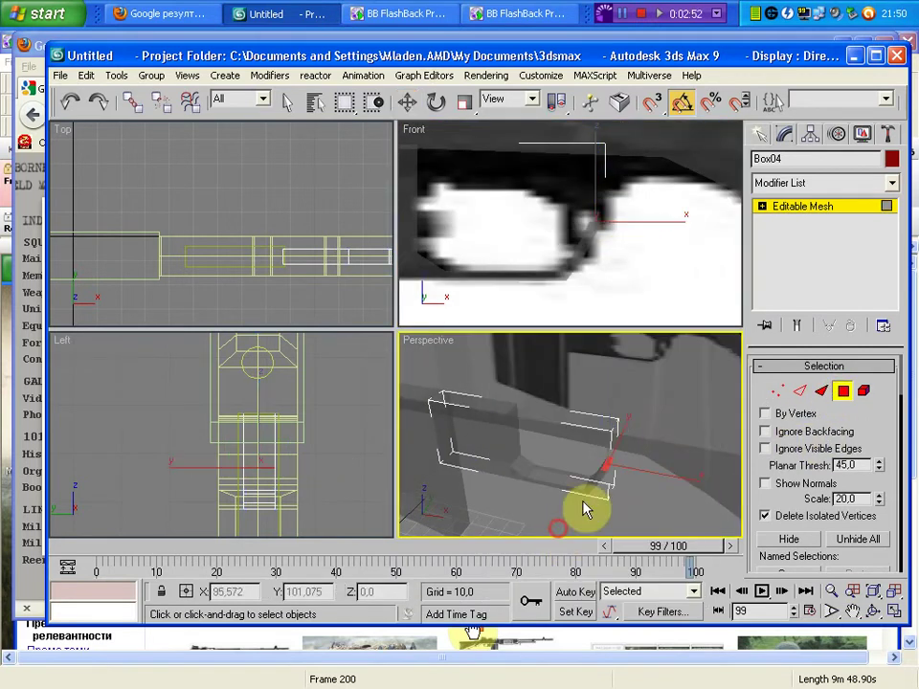
{"action": "left_click", "coordinate": [610, 469]}
{"action": "left_click", "coordinate": [604, 450]}
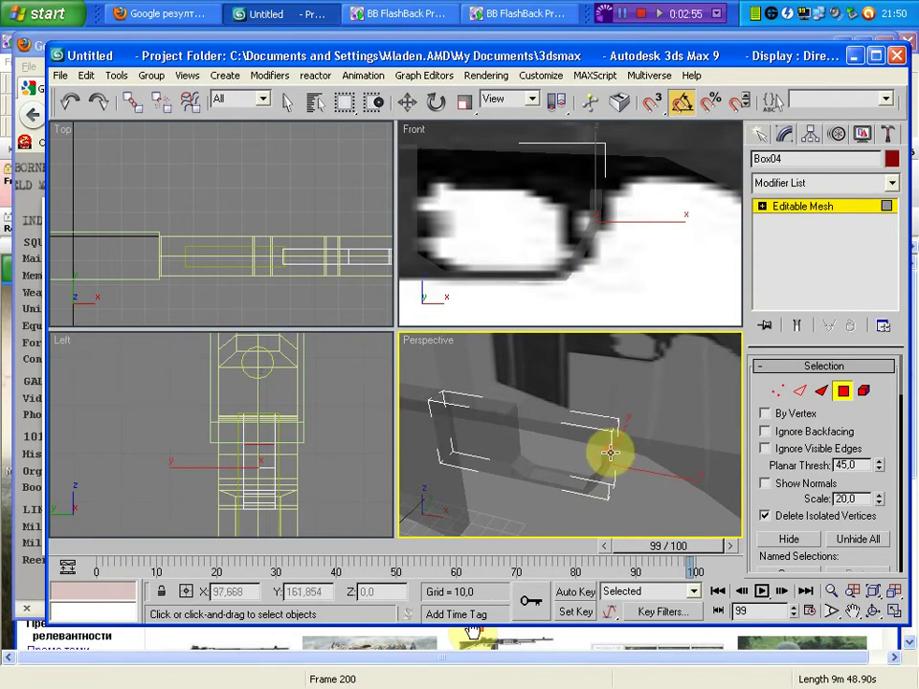
{"action": "left_click", "coordinate": [621, 437]}
{"action": "left_click", "coordinate": [617, 438]}
{"action": "left_click", "coordinate": [610, 444]}
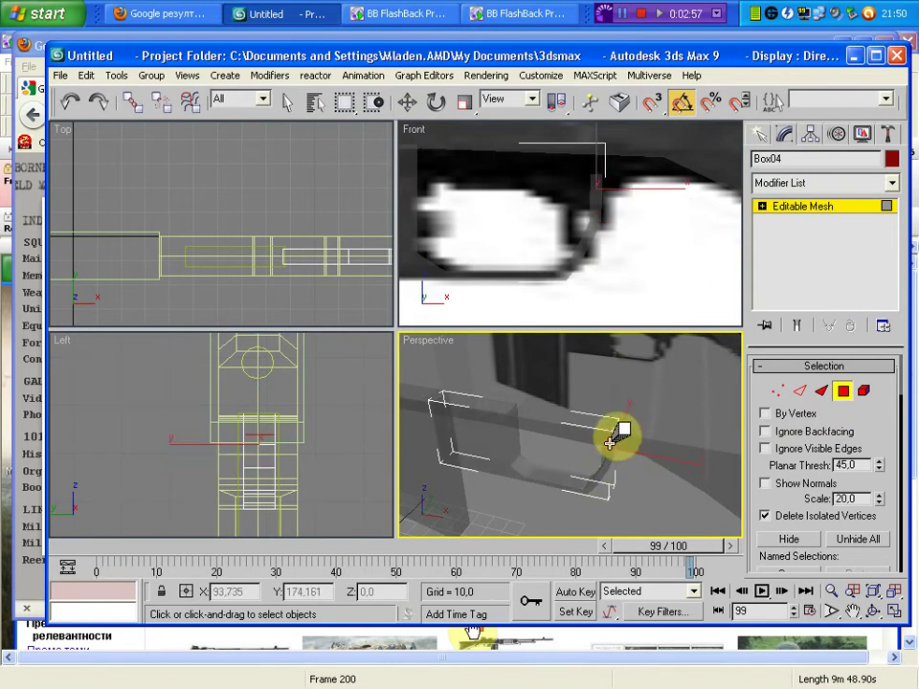
Step: Extrude Polygons on a side face of Box04, dragging it upward into a new block
{"action": "left_click", "coordinate": [842, 394]}
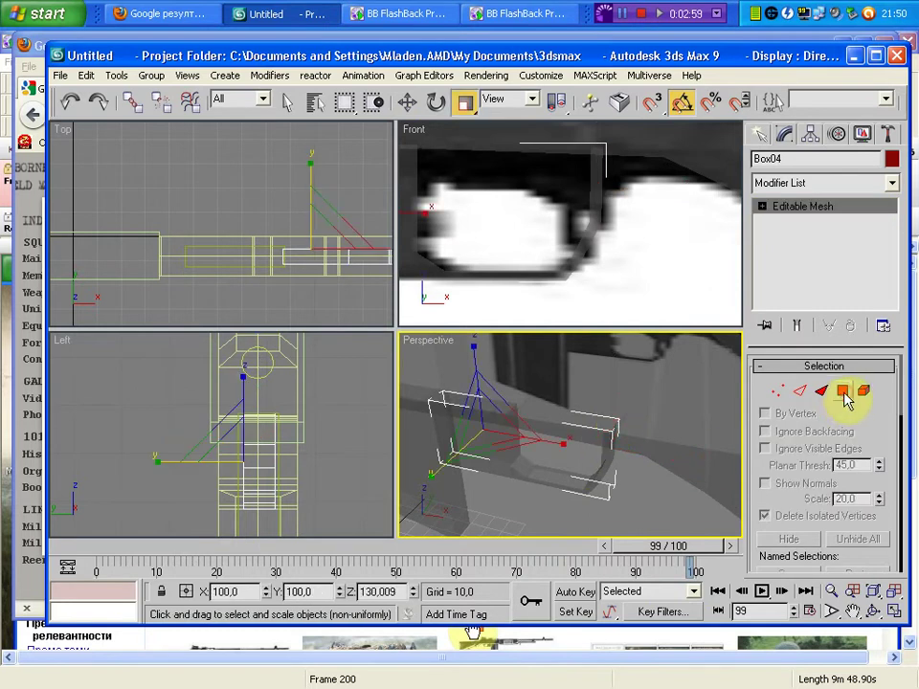
{"action": "left_click", "coordinate": [842, 394]}
{"action": "mouse_move", "coordinate": [646, 472]}
{"action": "middle_mouse_down", "text": "alt"}
{"action": "mouse_move", "coordinate": [707, 475]}
{"action": "mouse_move", "coordinate": [570, 417]}
{"action": "mouse_move", "coordinate": [604, 358]}
{"action": "middle_mouse_up", "text": "alt"}
{"action": "left_click", "coordinate": [601, 359]}
{"action": "right_click", "coordinate": [604, 384]}
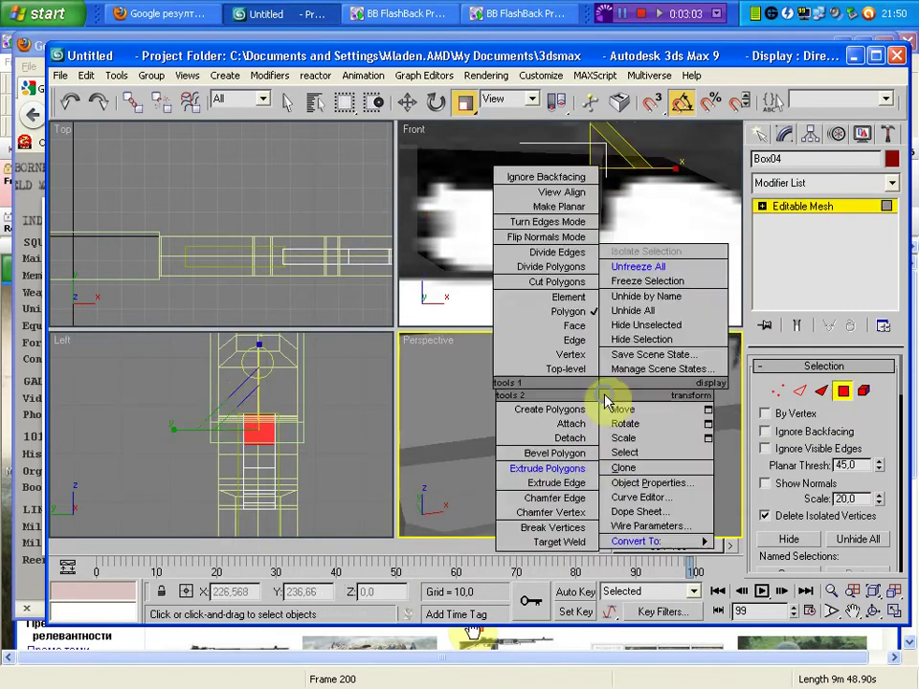
{"action": "left_click", "coordinate": [560, 468]}
{"action": "mouse_move", "coordinate": [618, 421]}
{"action": "left_mouse_down"}
{"action": "mouse_move", "coordinate": [626, 409]}
{"action": "mouse_move", "coordinate": [597, 365]}
{"action": "mouse_move", "coordinate": [635, 420]}
{"action": "mouse_move", "coordinate": [583, 385]}
{"action": "left_mouse_up"}
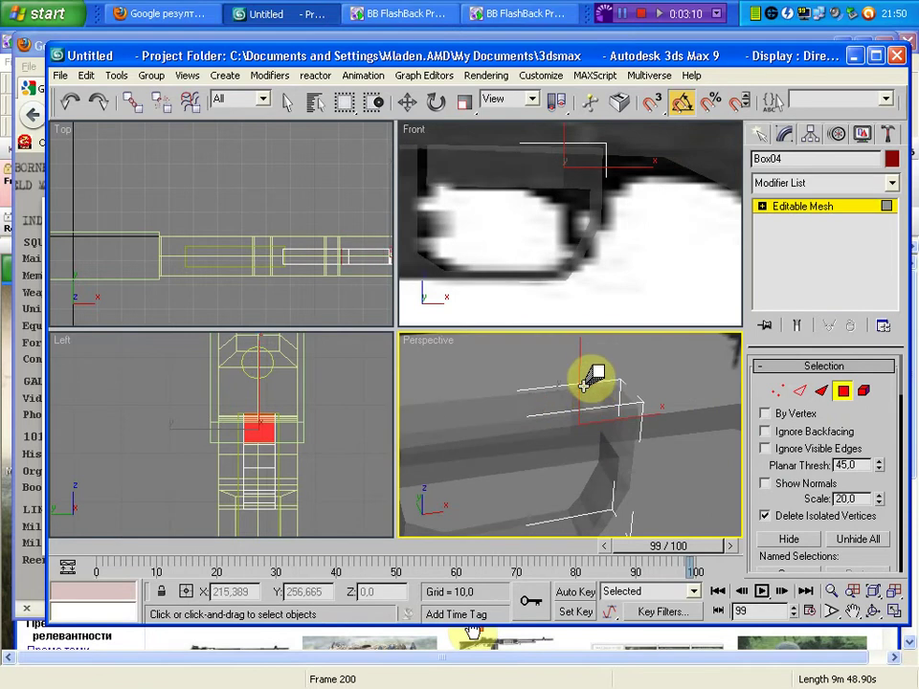
Step: Move Box04's vertices in the Front viewport to follow the reference outline
{"action": "left_click", "coordinate": [783, 393]}
{"action": "scroll", "coordinate": [580, 205], "scroll_direction": "up", "scroll_amount": 3}
{"action": "scroll", "coordinate": [580, 182], "scroll_direction": "up", "scroll_amount": 2}
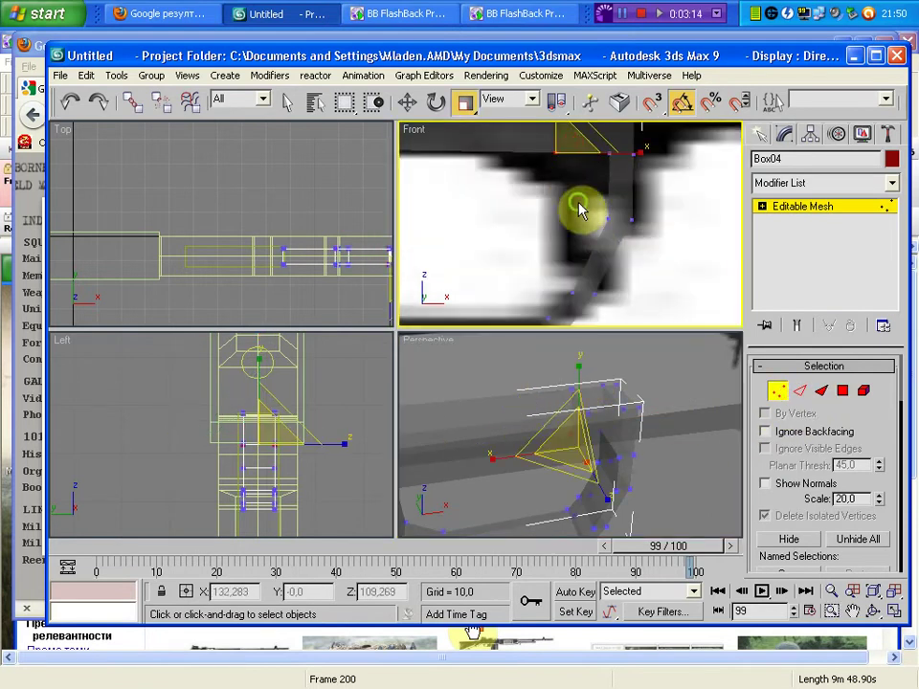
{"action": "scroll", "coordinate": [579, 205], "scroll_direction": "up", "scroll_amount": 2}
{"action": "scroll", "coordinate": [604, 204], "scroll_direction": "up", "scroll_amount": 2}
{"action": "right_click", "coordinate": [646, 249]}
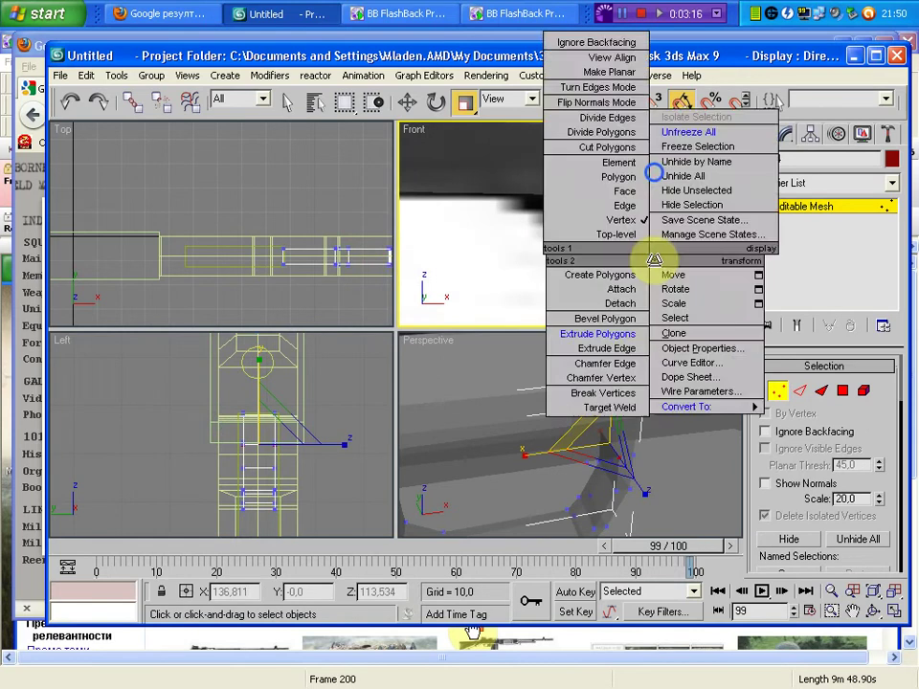
{"action": "left_click", "coordinate": [662, 273]}
{"action": "mouse_move", "coordinate": [636, 165]}
{"action": "left_mouse_down"}
{"action": "mouse_move", "coordinate": [632, 182]}
{"action": "mouse_move", "coordinate": [574, 194]}
{"action": "left_mouse_up"}
{"action": "left_click", "coordinate": [593, 178]}
{"action": "left_click", "coordinate": [623, 196]}
{"action": "mouse_move", "coordinate": [626, 270]}
{"action": "middle_mouse_down"}
{"action": "mouse_move", "coordinate": [543, 246]}
{"action": "mouse_move", "coordinate": [656, 284]}
{"action": "mouse_move", "coordinate": [607, 277]}
{"action": "mouse_move", "coordinate": [607, 262]}
{"action": "middle_mouse_up"}
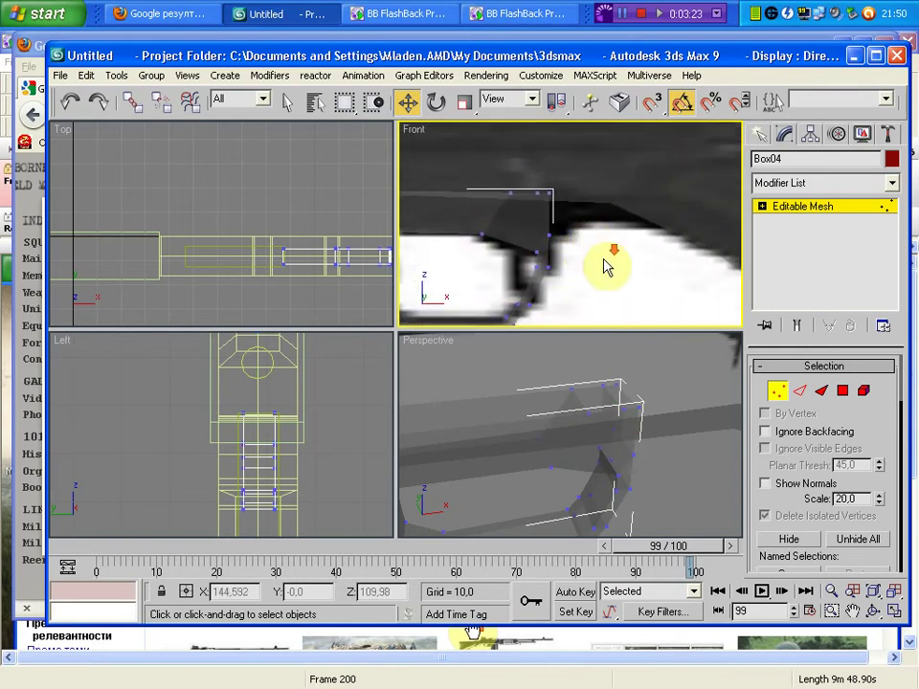
Step: Extrude another face of Box04 outward into a new section
{"action": "left_click", "coordinate": [842, 390]}
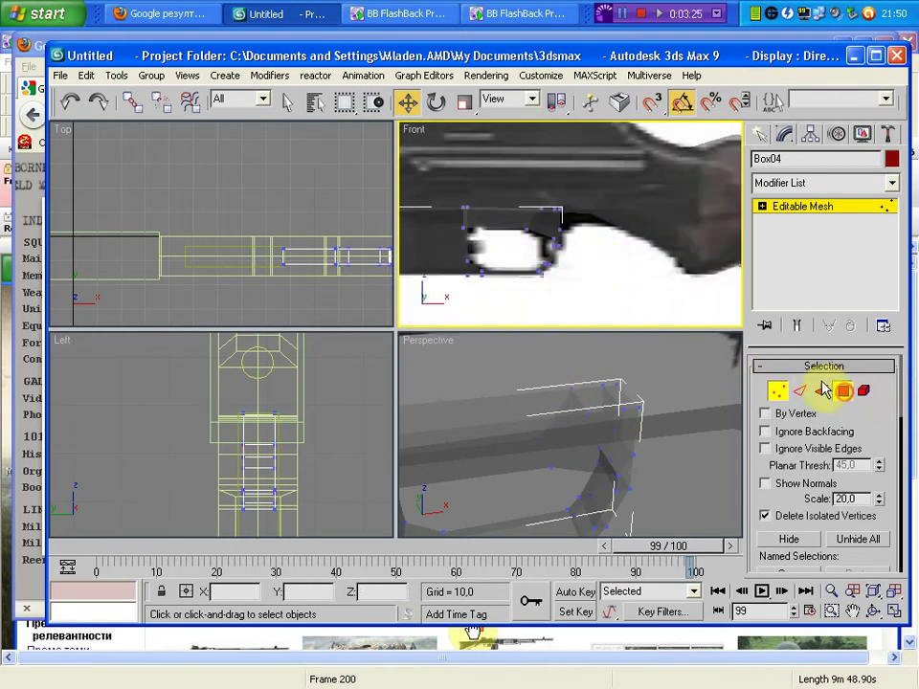
{"action": "left_click", "coordinate": [608, 447]}
{"action": "mouse_move", "coordinate": [608, 447]}
{"action": "middle_mouse_down", "text": "alt"}
{"action": "mouse_move", "coordinate": [544, 441]}
{"action": "mouse_move", "coordinate": [517, 405]}
{"action": "mouse_move", "coordinate": [544, 447]}
{"action": "middle_mouse_up", "text": "alt"}
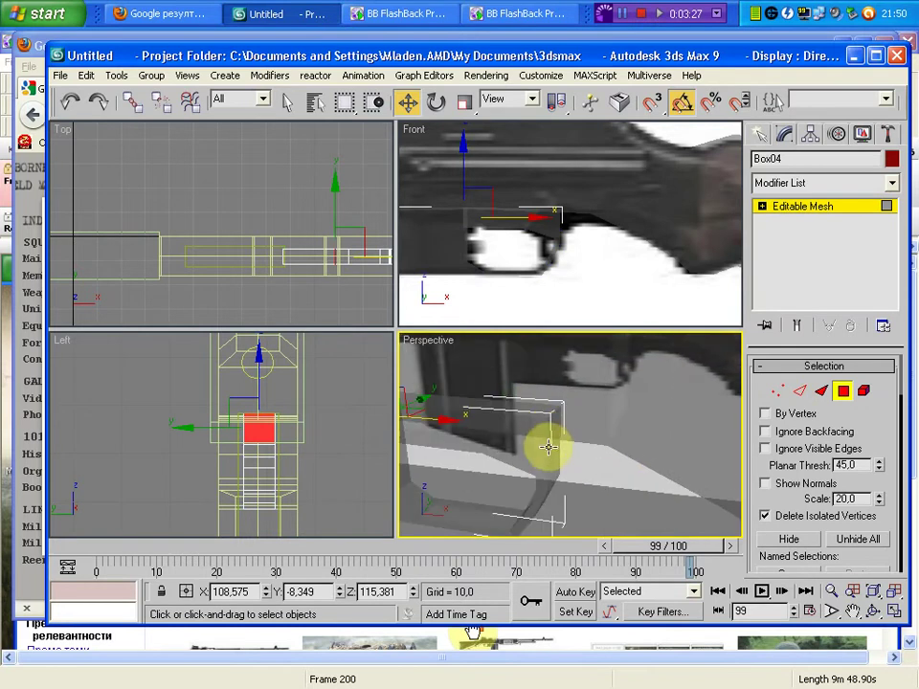
{"action": "left_click", "coordinate": [561, 453]}
{"action": "right_click", "coordinate": [558, 444]}
{"action": "left_click", "coordinate": [512, 524]}
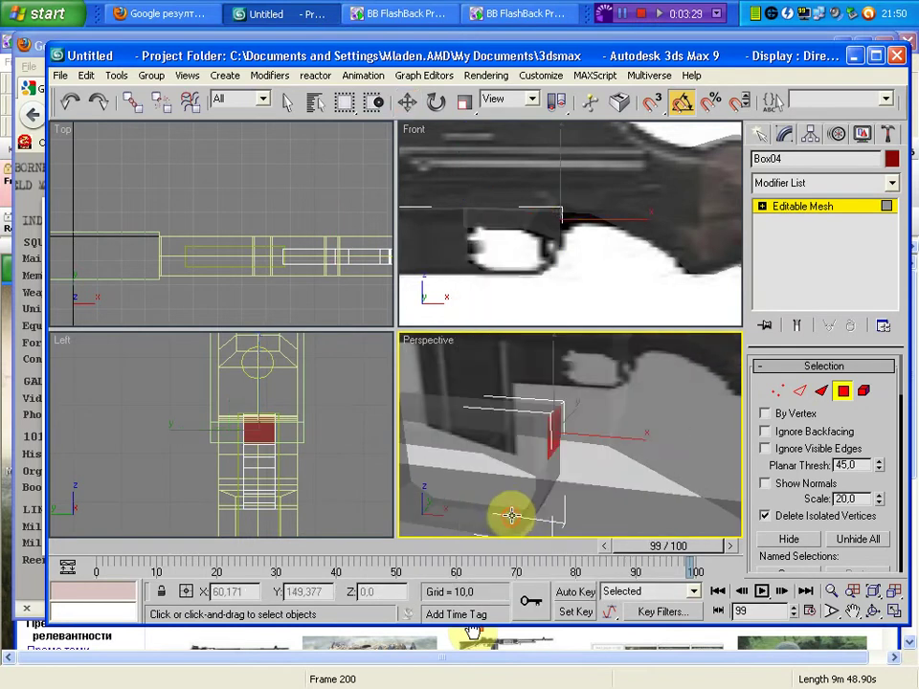
{"action": "left_click_drag", "start_coordinate": [577, 447], "coordinate": [560, 412]}
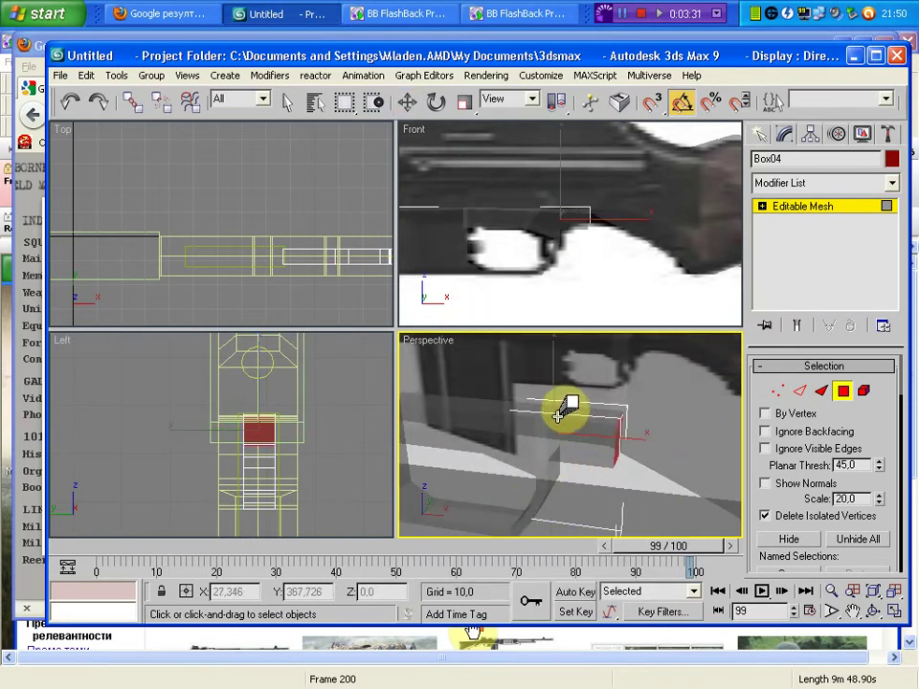
Step: Move the new section's vertices up to the receiver edge in the reference
{"action": "left_click", "coordinate": [777, 391]}
{"action": "scroll", "coordinate": [660, 249], "scroll_direction": "up", "scroll_amount": 2}
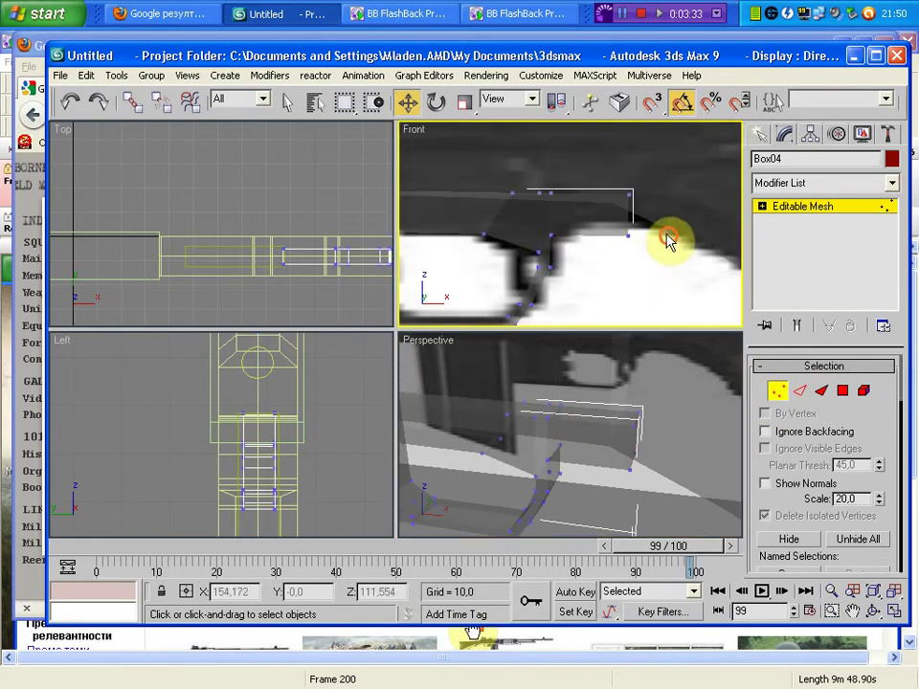
{"action": "left_click", "coordinate": [625, 235]}
{"action": "mouse_move", "coordinate": [625, 236]}
{"action": "left_mouse_down"}
{"action": "mouse_move", "coordinate": [624, 180]}
{"action": "mouse_move", "coordinate": [663, 233]}
{"action": "mouse_move", "coordinate": [699, 206]}
{"action": "left_mouse_up"}
{"action": "left_click", "coordinate": [623, 250]}
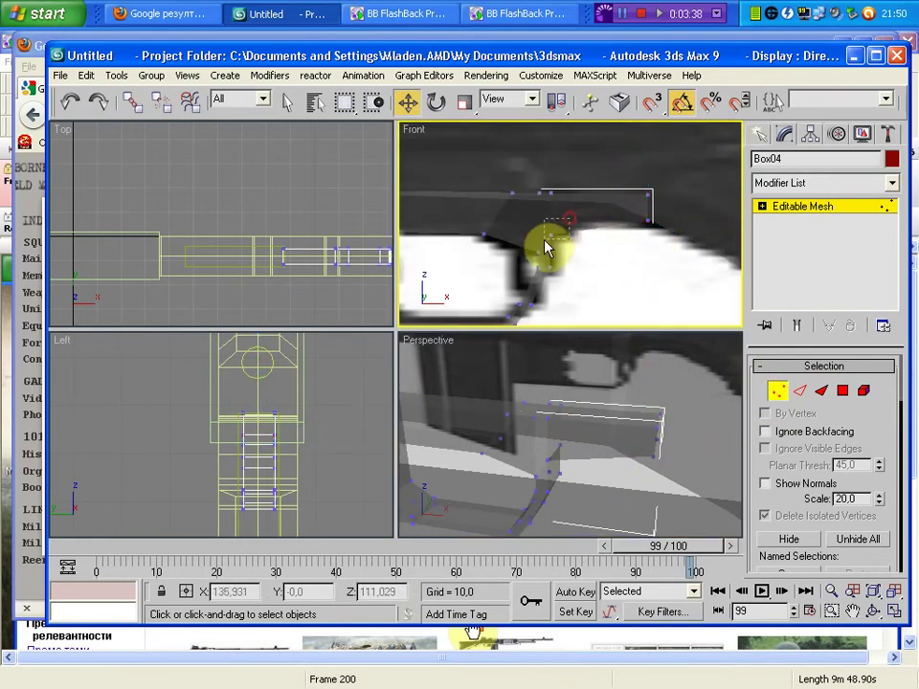
{"action": "left_click_drag", "start_coordinate": [569, 220], "coordinate": [546, 247]}
{"action": "left_click_drag", "start_coordinate": [586, 192], "coordinate": [590, 191]}
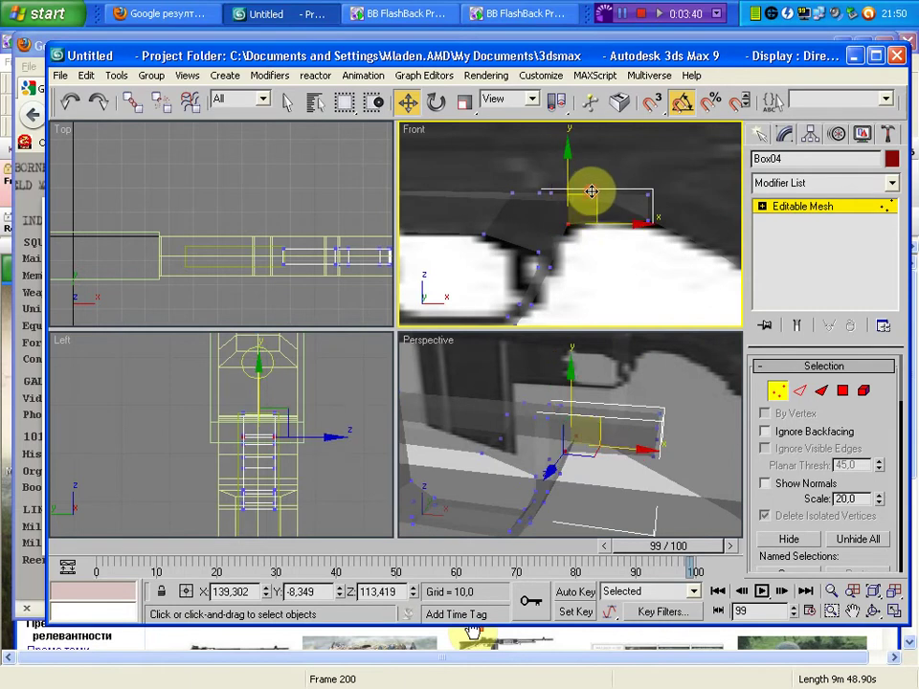
{"action": "left_click", "coordinate": [615, 260]}
{"action": "scroll", "coordinate": [554, 404], "scroll_direction": "down", "scroll_amount": 5}
{"action": "scroll", "coordinate": [667, 436], "scroll_direction": "down", "scroll_amount": 2}
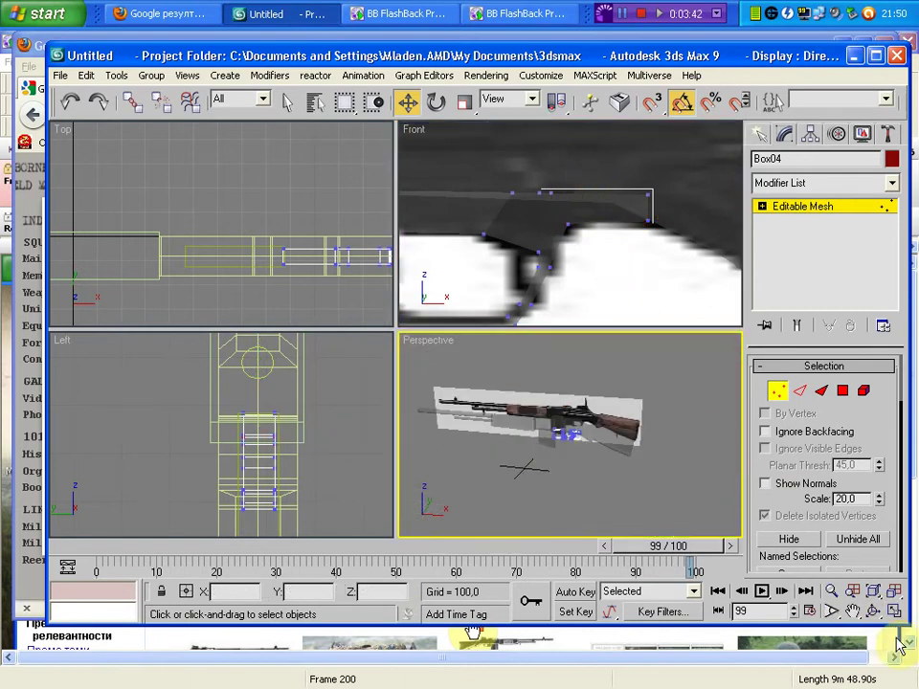
Step: Orbit the Perspective view around the rifle and clear the box selection
{"action": "scroll", "coordinate": [533, 246], "scroll_direction": "down", "scroll_amount": 2}
{"action": "scroll", "coordinate": [542, 238], "scroll_direction": "down", "scroll_amount": 2}
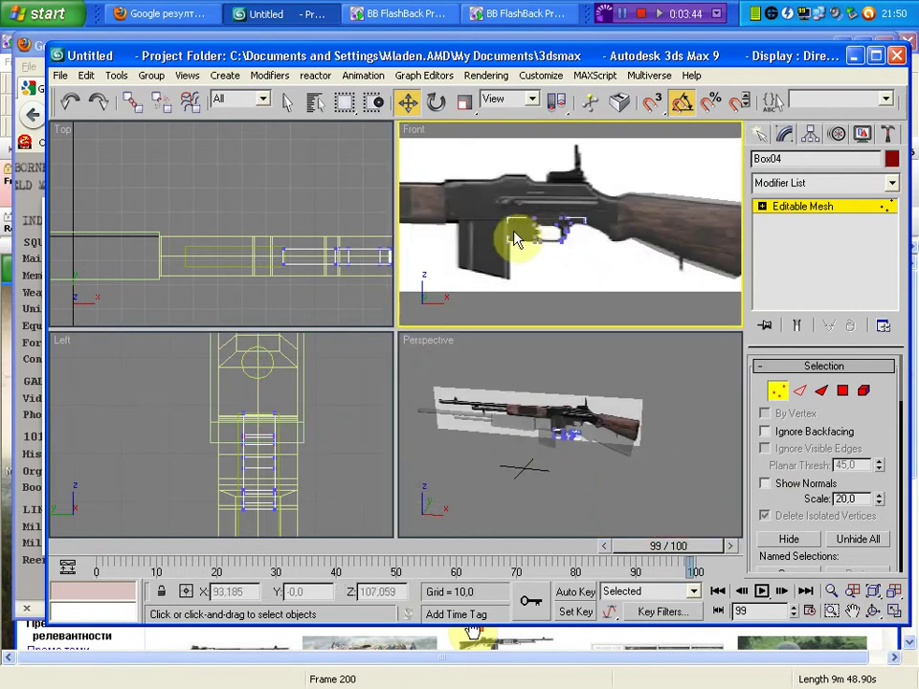
{"action": "scroll", "coordinate": [518, 239], "scroll_direction": "down", "scroll_amount": 1}
{"action": "scroll", "coordinate": [554, 227], "scroll_direction": "down", "scroll_amount": 2}
{"action": "scroll", "coordinate": [568, 247], "scroll_direction": "down", "scroll_amount": 3}
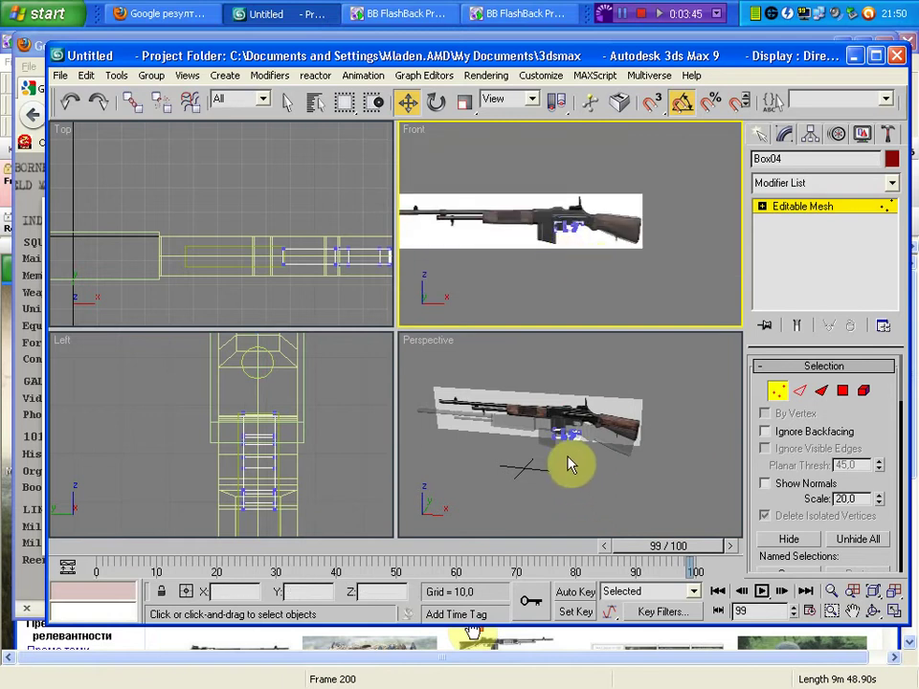
{"action": "mouse_move", "coordinate": [569, 464]}
{"action": "middle_mouse_down", "text": "alt"}
{"action": "mouse_move", "coordinate": [554, 482]}
{"action": "mouse_move", "coordinate": [684, 498]}
{"action": "mouse_move", "coordinate": [777, 261]}
{"action": "middle_mouse_up", "text": "alt"}
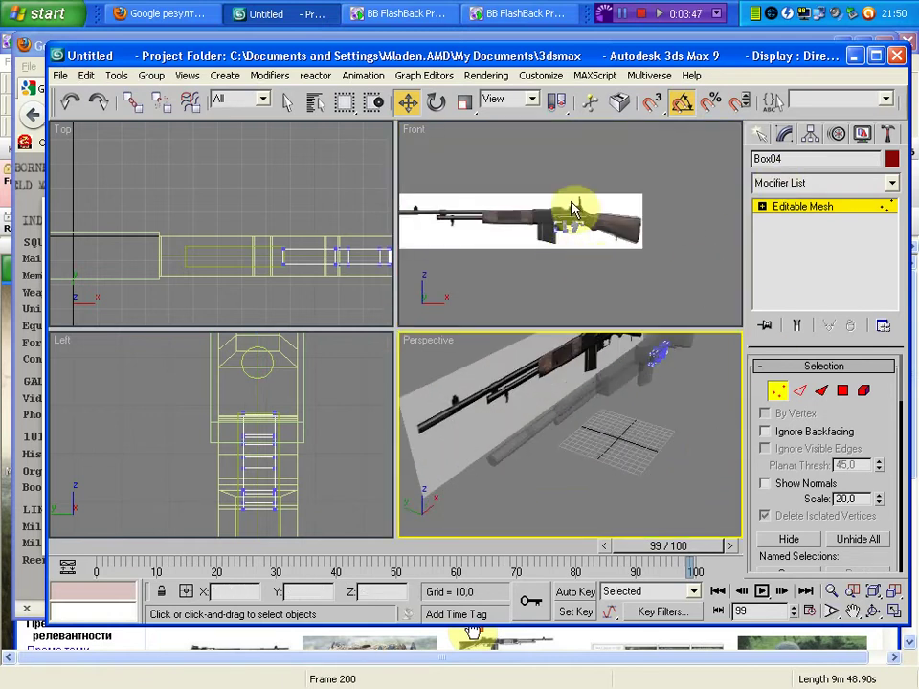
{"action": "scroll", "coordinate": [572, 208], "scroll_direction": "up", "scroll_amount": 4}
{"action": "left_click", "coordinate": [757, 139]}
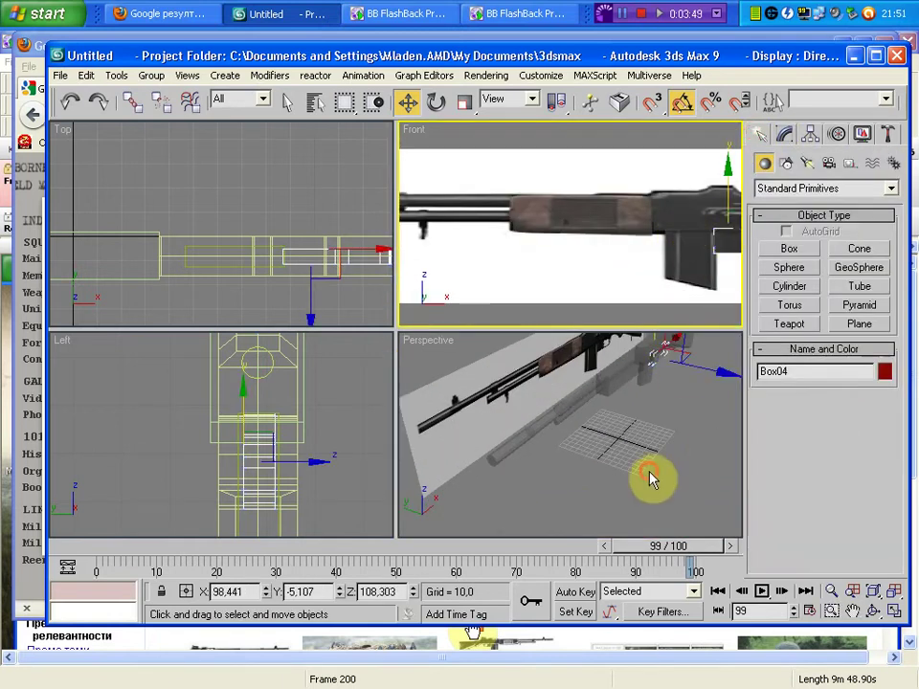
{"action": "left_click", "coordinate": [622, 470]}
{"action": "scroll", "coordinate": [670, 447], "scroll_direction": "down", "scroll_amount": 5}
Step: Assign Material 02 - Default to all six selected rifle parts
{"action": "left_click_drag", "start_coordinate": [605, 448], "coordinate": [588, 464]}
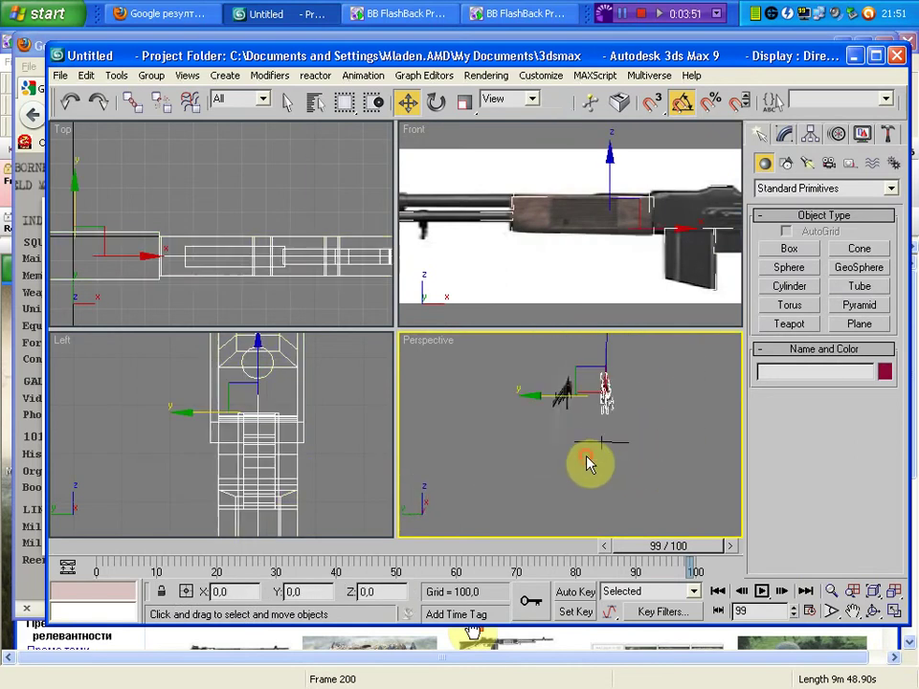
{"action": "key", "text": "m"}
{"action": "left_click", "coordinate": [189, 156]}
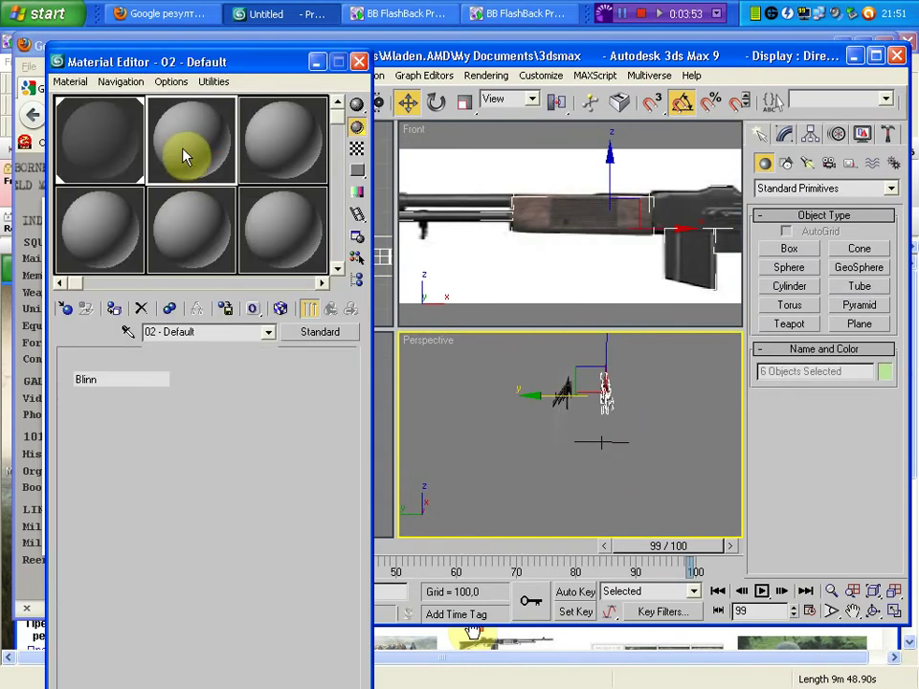
{"action": "left_click", "coordinate": [114, 308]}
{"action": "left_click", "coordinate": [359, 60]}
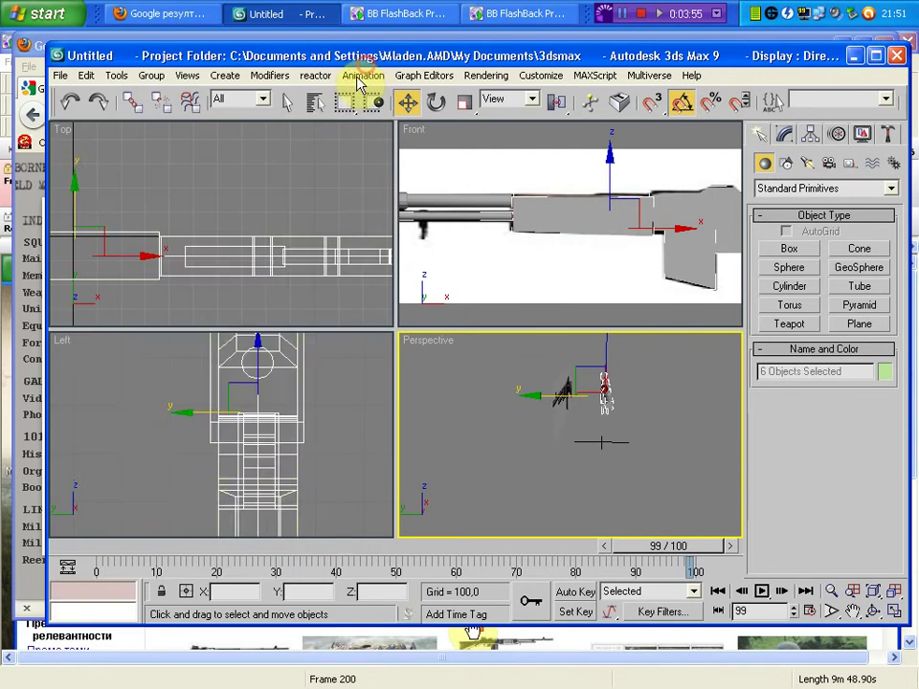
Step: Maximize the Perspective viewport and orbit to an angled side view of the rifle
{"action": "left_click", "coordinate": [609, 440]}
{"action": "left_click", "coordinate": [891, 611]}
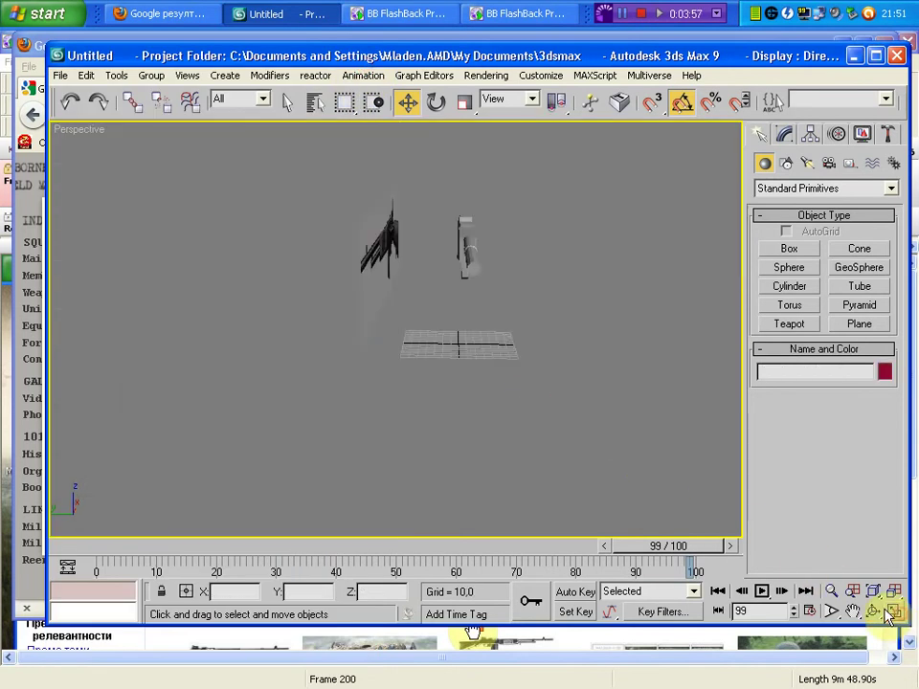
{"action": "mouse_move", "coordinate": [593, 383]}
{"action": "middle_mouse_down", "text": "alt"}
{"action": "mouse_move", "coordinate": [484, 250]}
{"action": "mouse_move", "coordinate": [353, 318]}
{"action": "mouse_move", "coordinate": [362, 341]}
{"action": "mouse_move", "coordinate": [287, 337]}
{"action": "mouse_move", "coordinate": [379, 359]}
{"action": "mouse_move", "coordinate": [447, 332]}
{"action": "mouse_move", "coordinate": [475, 301]}
{"action": "mouse_move", "coordinate": [475, 290]}
{"action": "mouse_move", "coordinate": [408, 289]}
{"action": "mouse_move", "coordinate": [519, 307]}
{"action": "mouse_move", "coordinate": [590, 297]}
{"action": "middle_mouse_up", "text": "alt"}
{"action": "left_click", "coordinate": [783, 134]}
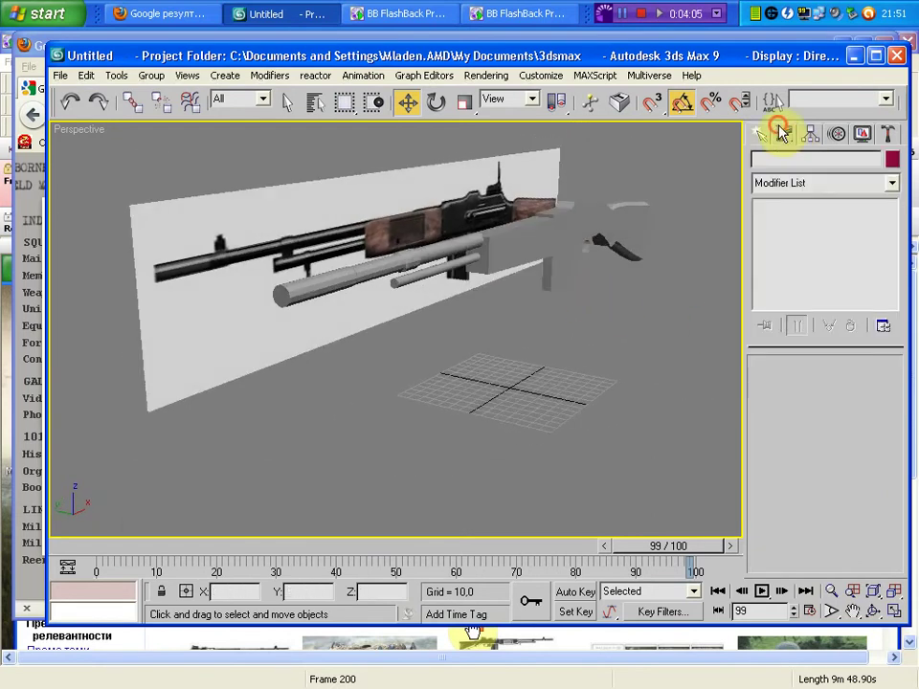
Step: Select the top polygon of Cylinder01 where the thinner tube meets it
{"action": "left_click", "coordinate": [460, 247]}
{"action": "left_click", "coordinate": [842, 391]}
{"action": "scroll", "coordinate": [482, 344], "scroll_direction": "up", "scroll_amount": 3}
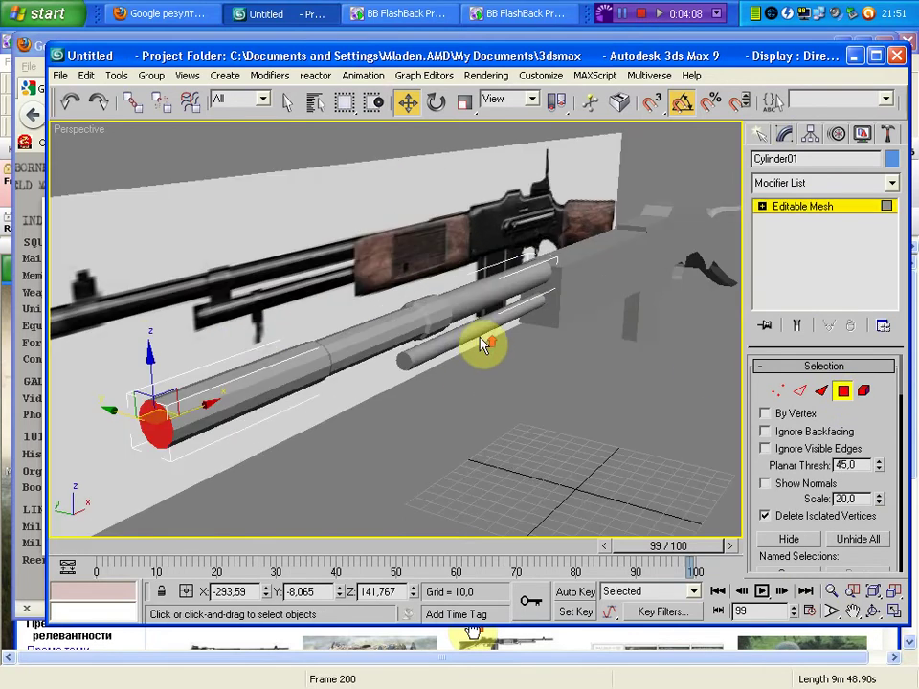
{"action": "left_click", "coordinate": [434, 303]}
{"action": "scroll", "coordinate": [486, 333], "scroll_direction": "up", "scroll_amount": 5}
{"action": "scroll", "coordinate": [486, 333], "scroll_direction": "down", "scroll_amount": 5}
{"action": "mouse_move", "coordinate": [471, 345]}
{"action": "middle_mouse_down", "text": "alt"}
{"action": "mouse_move", "coordinate": [472, 304]}
{"action": "mouse_move", "coordinate": [436, 267]}
{"action": "mouse_move", "coordinate": [461, 265]}
{"action": "middle_mouse_up", "text": "alt"}
{"action": "left_click", "coordinate": [429, 199]}
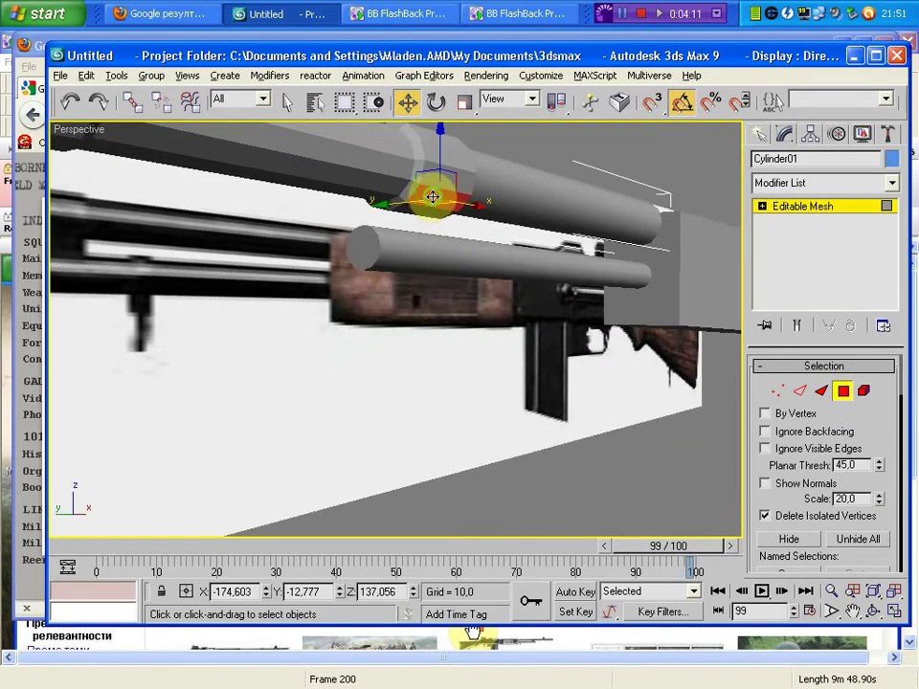
{"action": "mouse_move", "coordinate": [433, 197]}
{"action": "middle_mouse_down", "text": "alt"}
{"action": "mouse_move", "coordinate": [477, 211]}
{"action": "mouse_move", "coordinate": [516, 266]}
{"action": "mouse_move", "coordinate": [550, 273]}
{"action": "mouse_move", "coordinate": [520, 203]}
{"action": "mouse_move", "coordinate": [465, 240]}
{"action": "mouse_move", "coordinate": [451, 221]}
{"action": "mouse_move", "coordinate": [482, 306]}
{"action": "mouse_move", "coordinate": [468, 342]}
{"action": "mouse_move", "coordinate": [426, 362]}
{"action": "mouse_move", "coordinate": [518, 316]}
{"action": "middle_mouse_up", "text": "alt"}
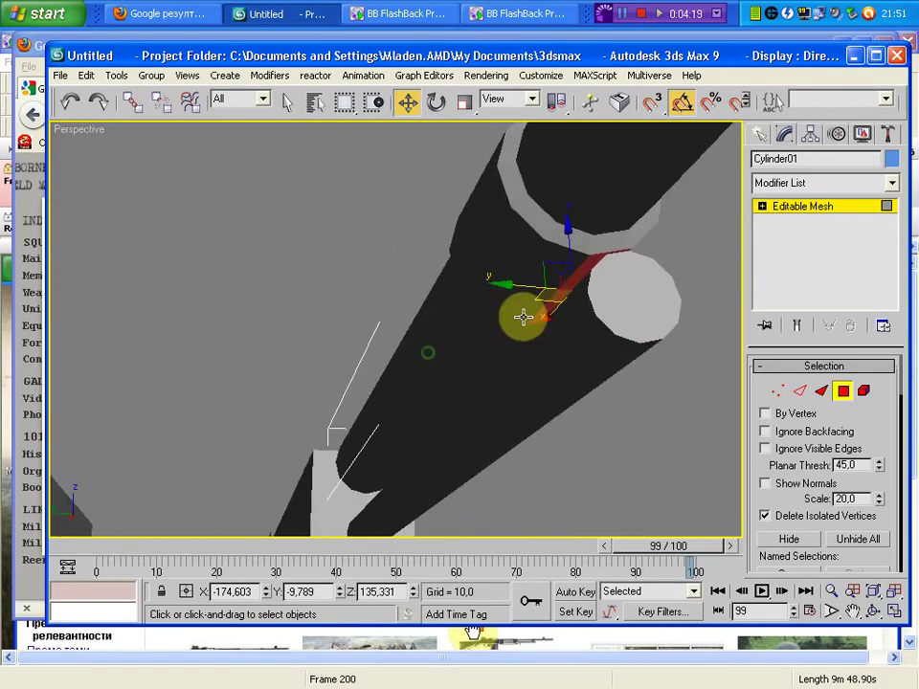
{"action": "left_click", "coordinate": [550, 271]}
{"action": "mouse_move", "coordinate": [549, 270]}
{"action": "middle_mouse_down", "text": "alt"}
{"action": "mouse_move", "coordinate": [304, 375]}
{"action": "mouse_move", "coordinate": [328, 338]}
{"action": "mouse_move", "coordinate": [441, 262]}
{"action": "mouse_move", "coordinate": [329, 300]}
{"action": "mouse_move", "coordinate": [329, 329]}
{"action": "mouse_move", "coordinate": [139, 350]}
{"action": "middle_mouse_up", "text": "alt"}
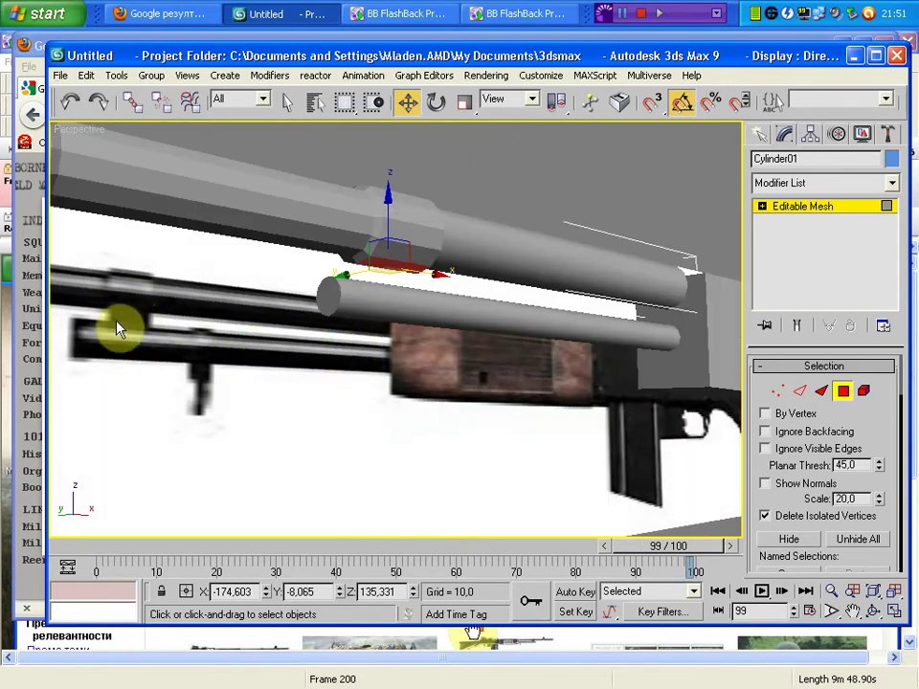
Step: Extrude that polygon upward into a block
{"action": "right_click", "coordinate": [356, 250]}
{"action": "left_click", "coordinate": [348, 332]}
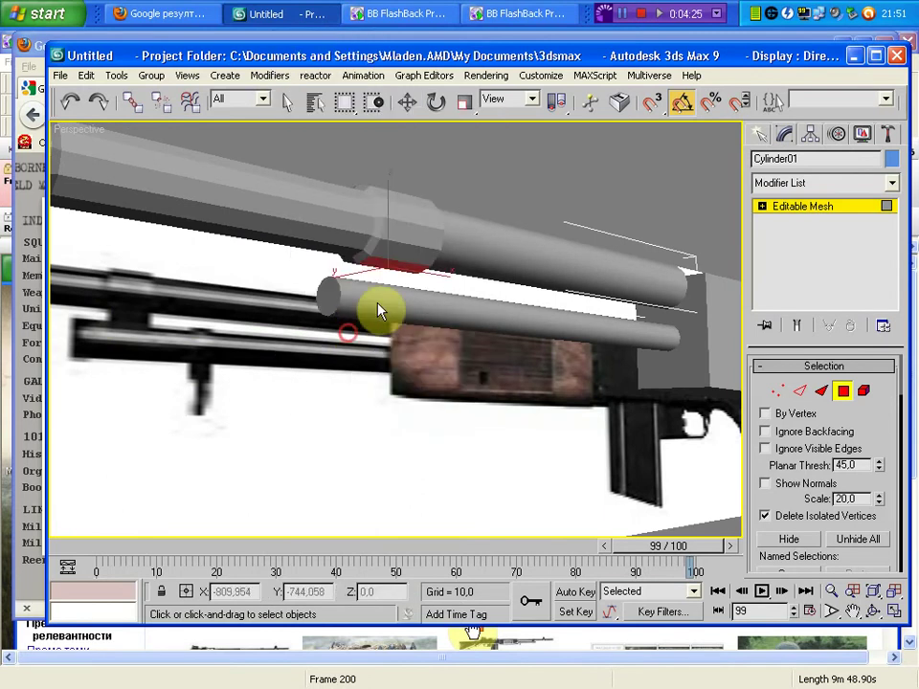
{"action": "left_click_drag", "start_coordinate": [397, 264], "coordinate": [396, 211]}
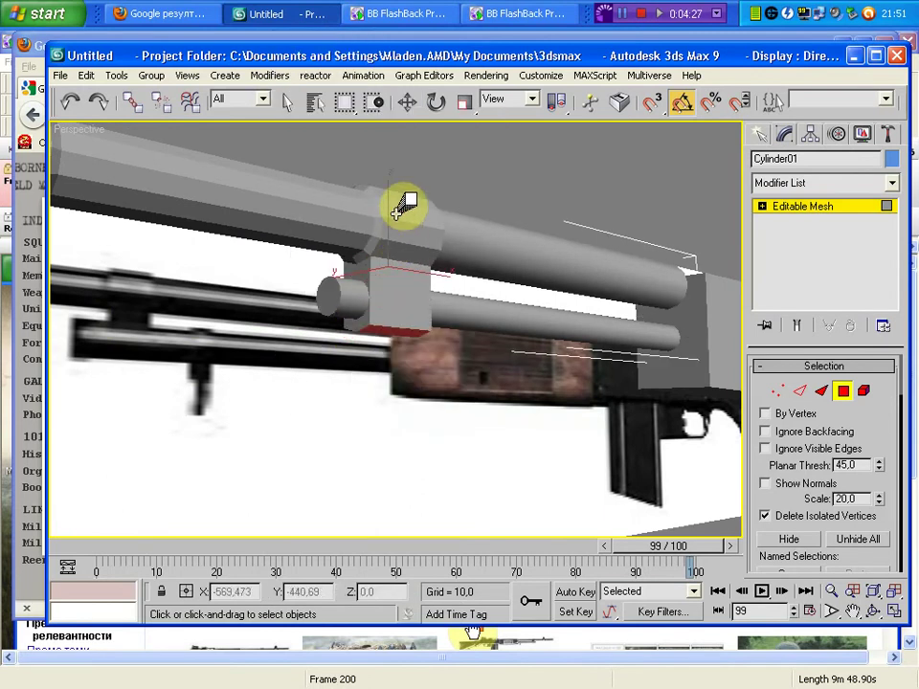
Step: With Move active in Vertex mode, orbit around the gun to inspect the new block
{"action": "left_click", "coordinate": [784, 393]}
{"action": "key", "text": "w"}
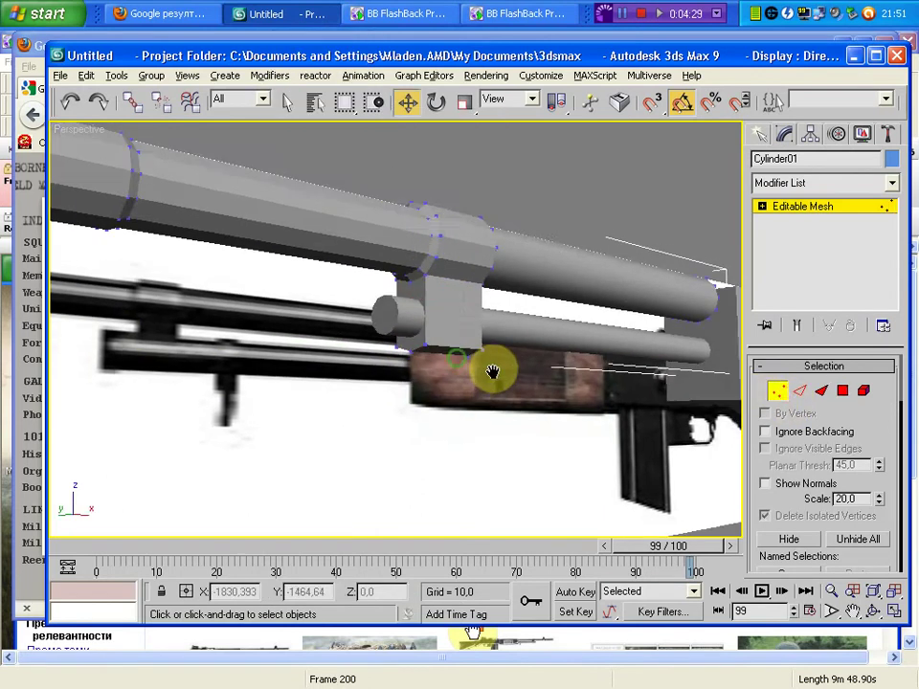
{"action": "mouse_move", "coordinate": [492, 369]}
{"action": "middle_mouse_down", "text": "alt"}
{"action": "mouse_move", "coordinate": [492, 359]}
{"action": "mouse_move", "coordinate": [378, 363]}
{"action": "mouse_move", "coordinate": [396, 361]}
{"action": "middle_mouse_up", "text": "alt"}
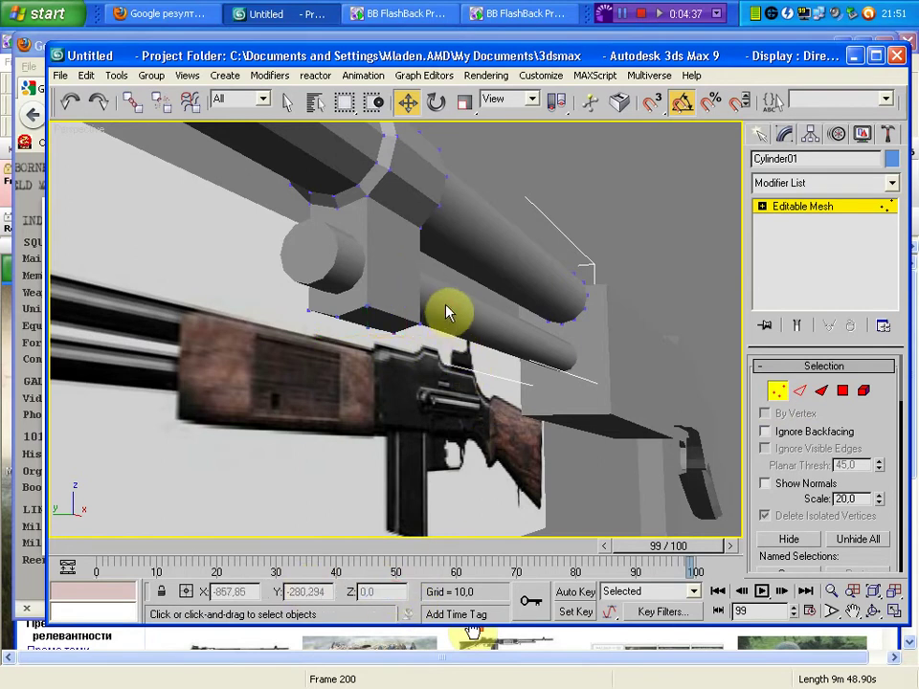
{"action": "middle_click_drag", "start_coordinate": [446, 312], "coordinate": [499, 327], "text": "alt"}
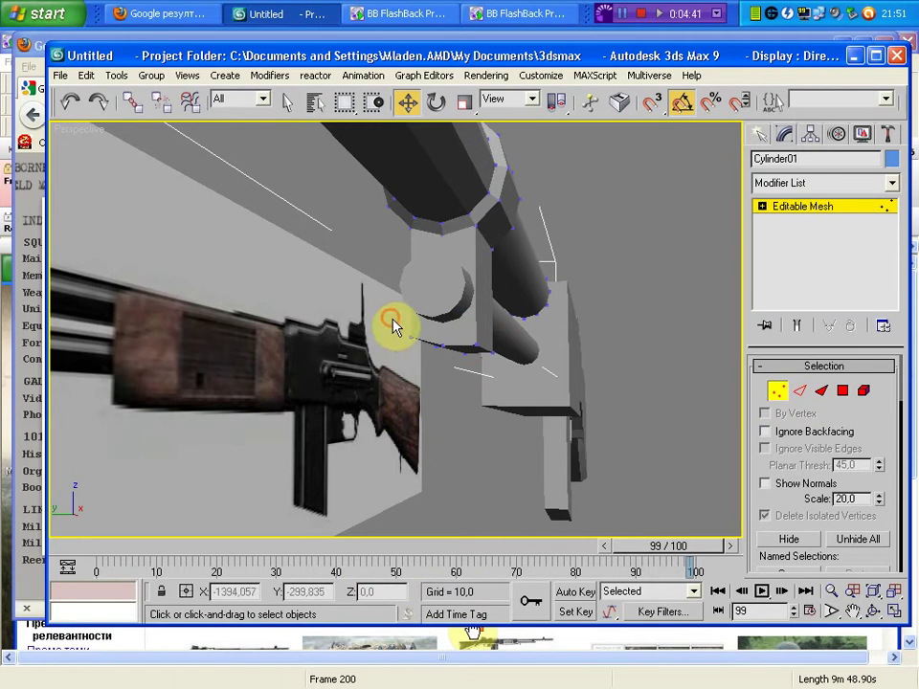
{"action": "middle_click_drag", "start_coordinate": [393, 325], "coordinate": [427, 339], "text": "alt"}
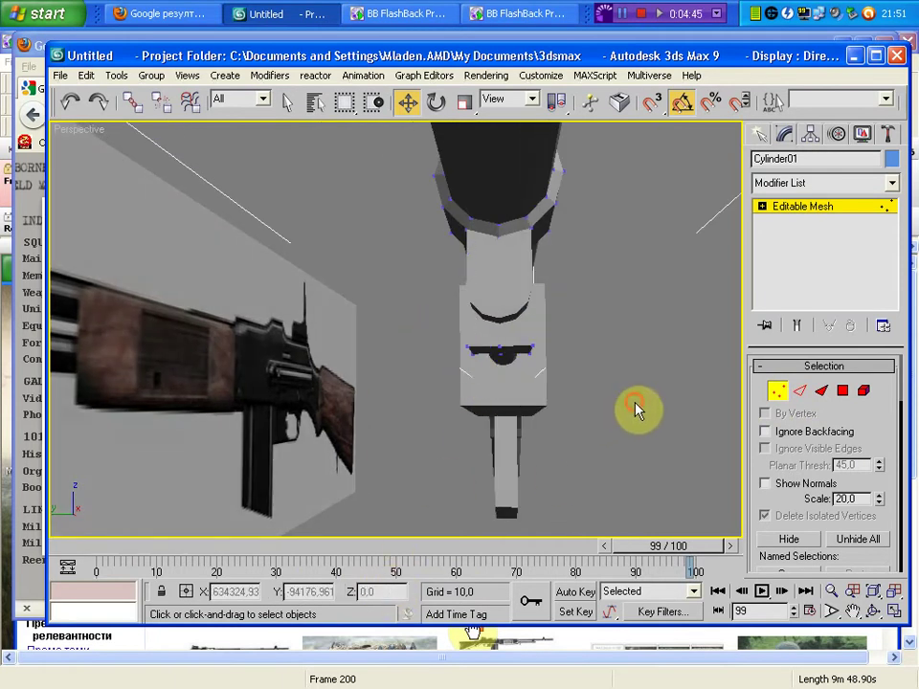
{"action": "mouse_move", "coordinate": [512, 389]}
{"action": "middle_mouse_down", "text": "alt"}
{"action": "mouse_move", "coordinate": [404, 383]}
{"action": "mouse_move", "coordinate": [375, 365]}
{"action": "mouse_move", "coordinate": [355, 385]}
{"action": "mouse_move", "coordinate": [371, 406]}
{"action": "mouse_move", "coordinate": [350, 434]}
{"action": "mouse_move", "coordinate": [361, 398]}
{"action": "mouse_move", "coordinate": [384, 424]}
{"action": "mouse_move", "coordinate": [457, 421]}
{"action": "middle_mouse_up", "text": "alt"}
Step: Restore the four-viewport layout and draw Box05 over the top of the receiver
{"action": "scroll", "coordinate": [457, 421], "scroll_direction": "up", "scroll_amount": 3}
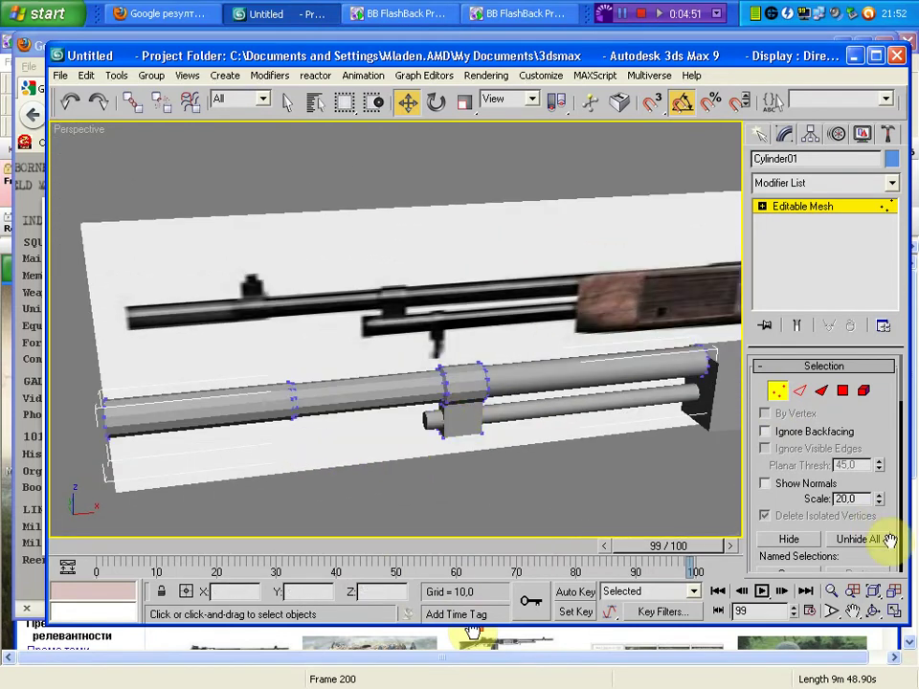
{"action": "left_click", "coordinate": [897, 611]}
{"action": "left_click", "coordinate": [762, 142]}
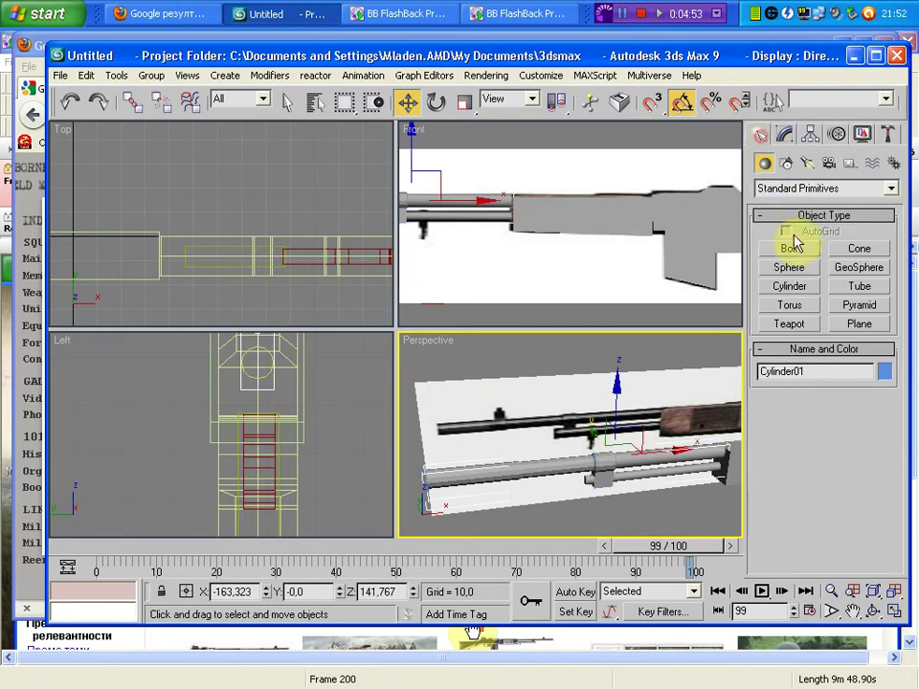
{"action": "left_click", "coordinate": [789, 248]}
{"action": "scroll", "coordinate": [622, 249], "scroll_direction": "down", "scroll_amount": 2}
{"action": "scroll", "coordinate": [660, 279], "scroll_direction": "down", "scroll_amount": 2}
{"action": "scroll", "coordinate": [651, 267], "scroll_direction": "up", "scroll_amount": 3}
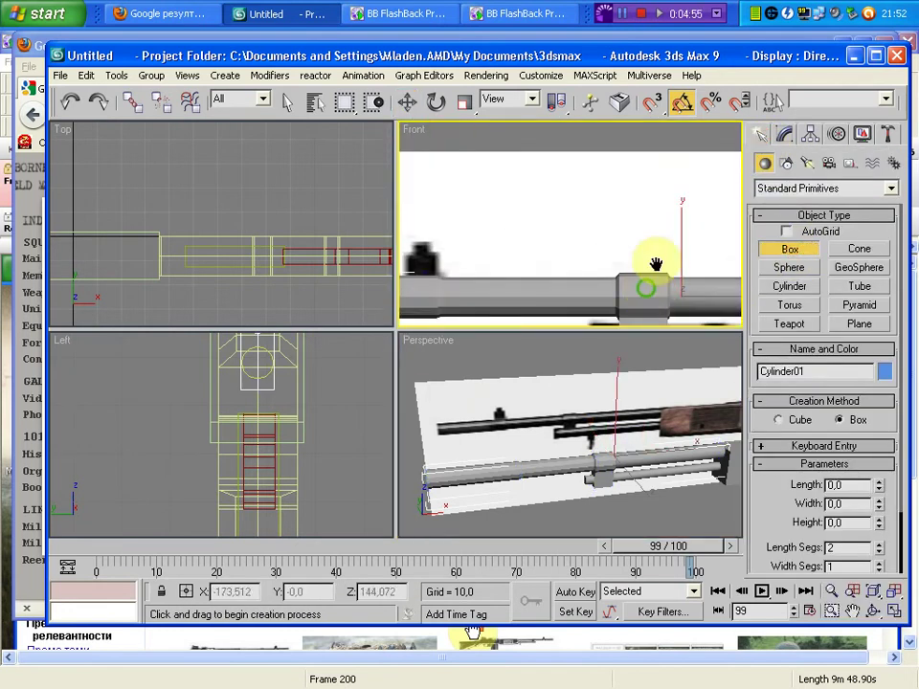
{"action": "scroll", "coordinate": [652, 230], "scroll_direction": "up", "scroll_amount": 2}
{"action": "scroll", "coordinate": [648, 249], "scroll_direction": "down", "scroll_amount": 3}
{"action": "scroll", "coordinate": [518, 249], "scroll_direction": "up", "scroll_amount": 2}
{"action": "scroll", "coordinate": [518, 249], "scroll_direction": "up", "scroll_amount": 2}
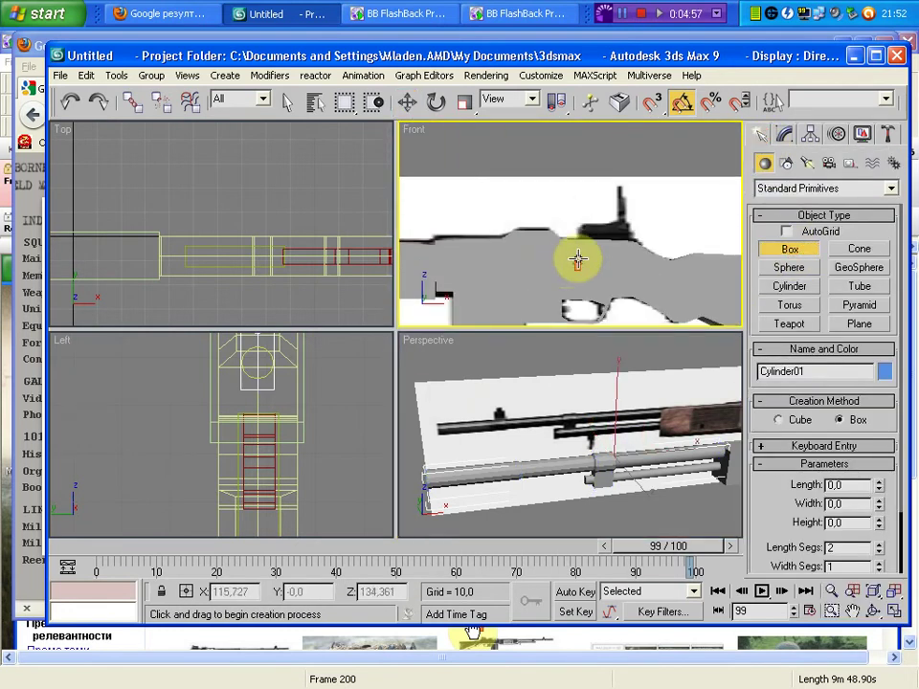
{"action": "scroll", "coordinate": [549, 213], "scroll_direction": "up", "scroll_amount": 2}
{"action": "scroll", "coordinate": [621, 198], "scroll_direction": "up", "scroll_amount": 1}
{"action": "mouse_move", "coordinate": [654, 188]}
{"action": "left_mouse_down"}
{"action": "mouse_move", "coordinate": [578, 226]}
{"action": "mouse_move", "coordinate": [522, 237]}
{"action": "left_mouse_up"}
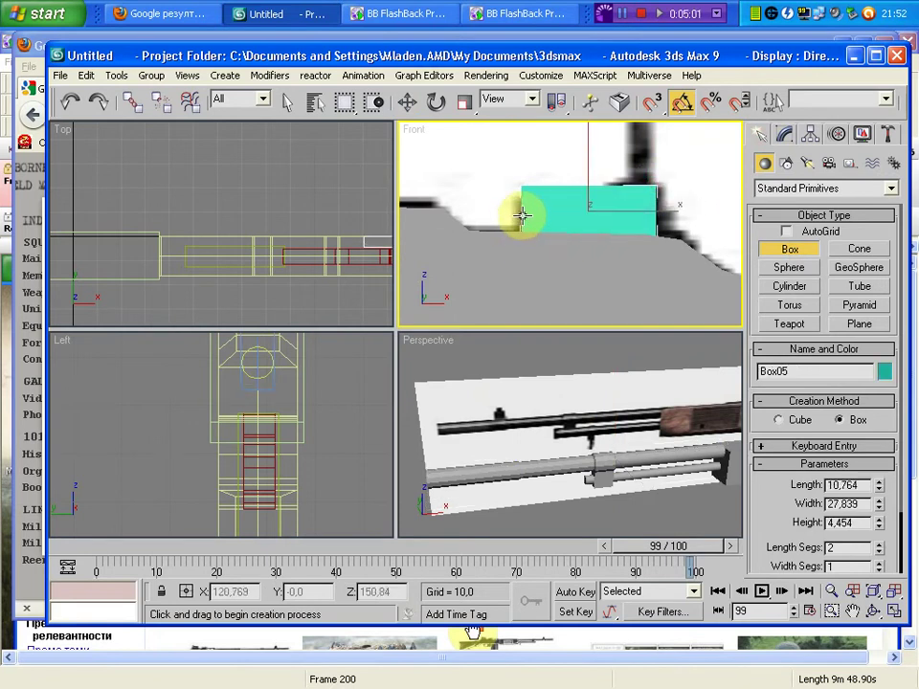
Step: Compare with the reference photo, convert Box05 to an Editable Mesh and select its vertices
{"action": "left_click", "coordinate": [406, 100]}
{"action": "left_click", "coordinate": [157, 13]}
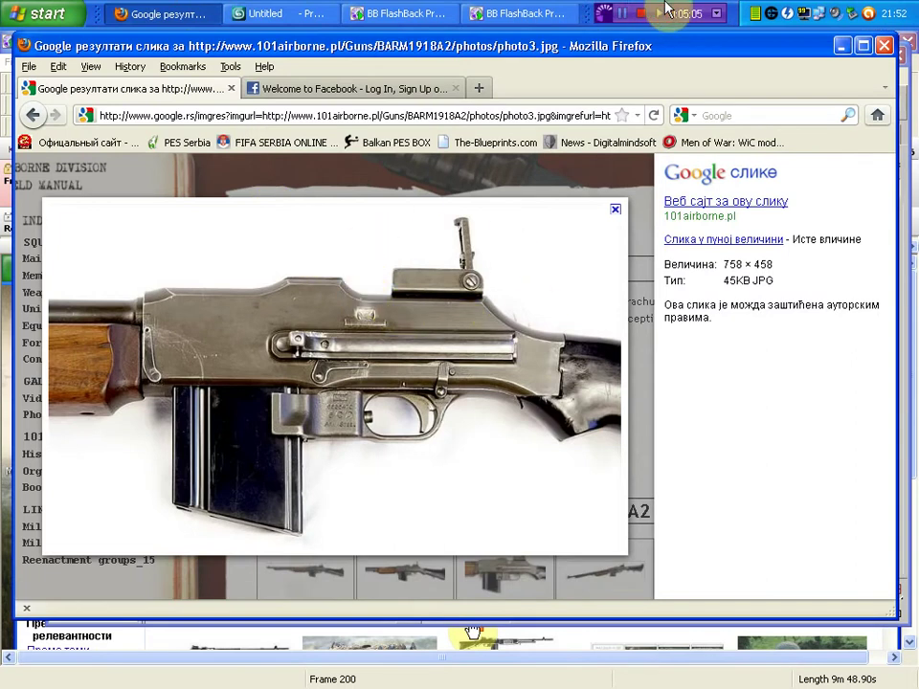
{"action": "left_click", "coordinate": [277, 14]}
{"action": "right_click", "coordinate": [362, 231]}
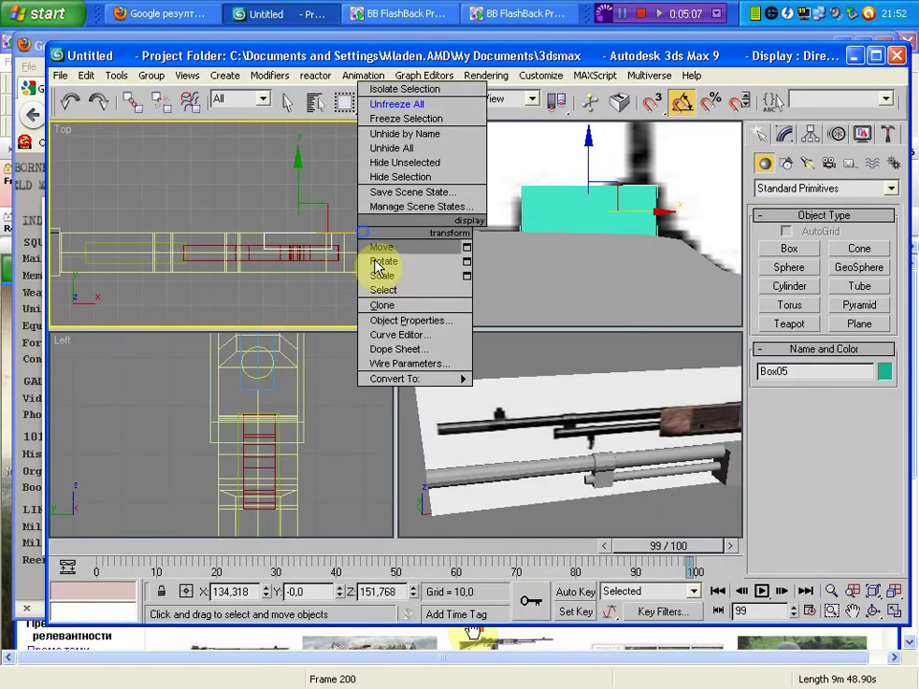
{"action": "left_click", "coordinate": [494, 371]}
{"action": "left_click", "coordinate": [784, 134]}
{"action": "left_click", "coordinate": [777, 389]}
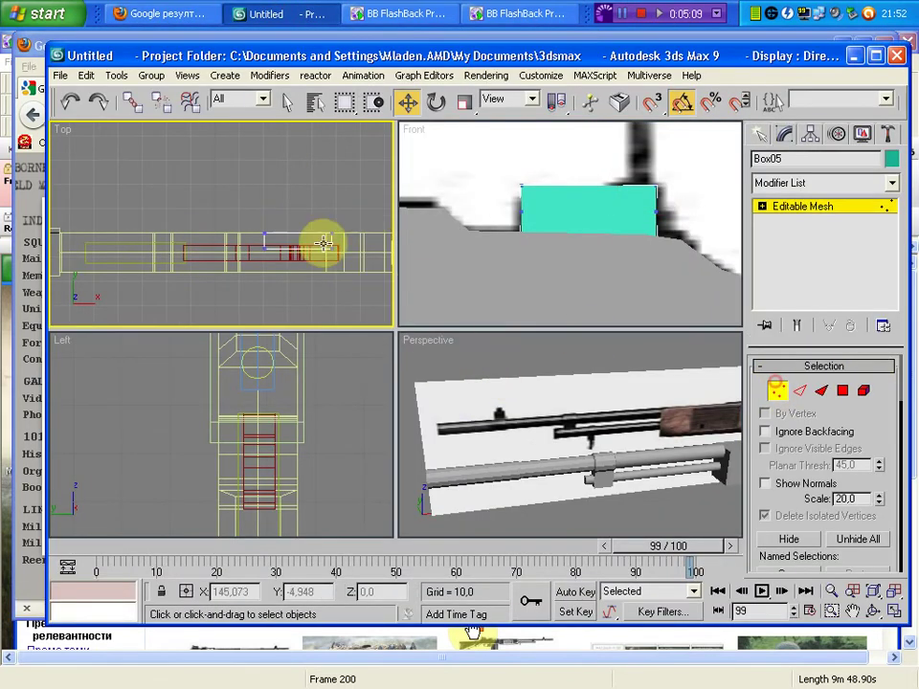
{"action": "left_click_drag", "start_coordinate": [323, 242], "coordinate": [230, 293]}
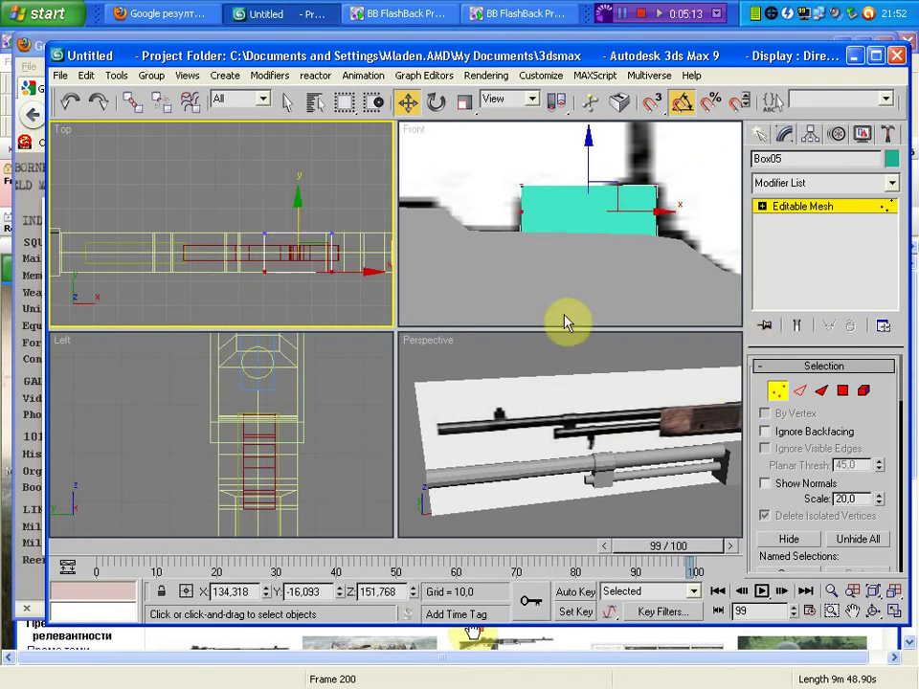
Step: Assign Material 01 - Default to Box05
{"action": "key", "text": "m"}
{"action": "left_click", "coordinate": [100, 139]}
{"action": "left_click", "coordinate": [111, 309]}
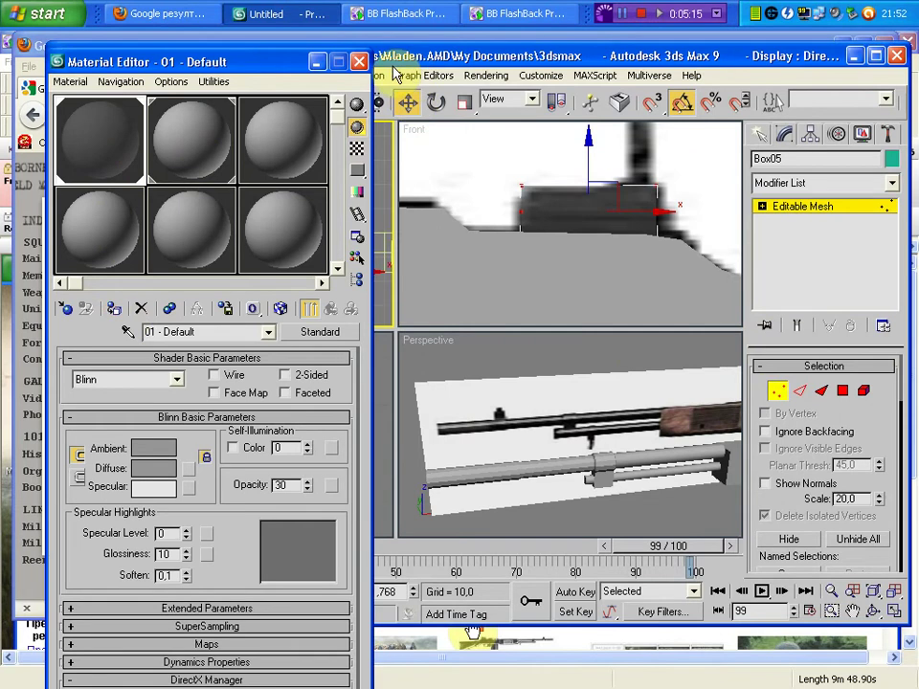
{"action": "left_click", "coordinate": [359, 61]}
Step: Draw a tall thin Box06 for the rear sight
{"action": "left_click", "coordinate": [760, 136]}
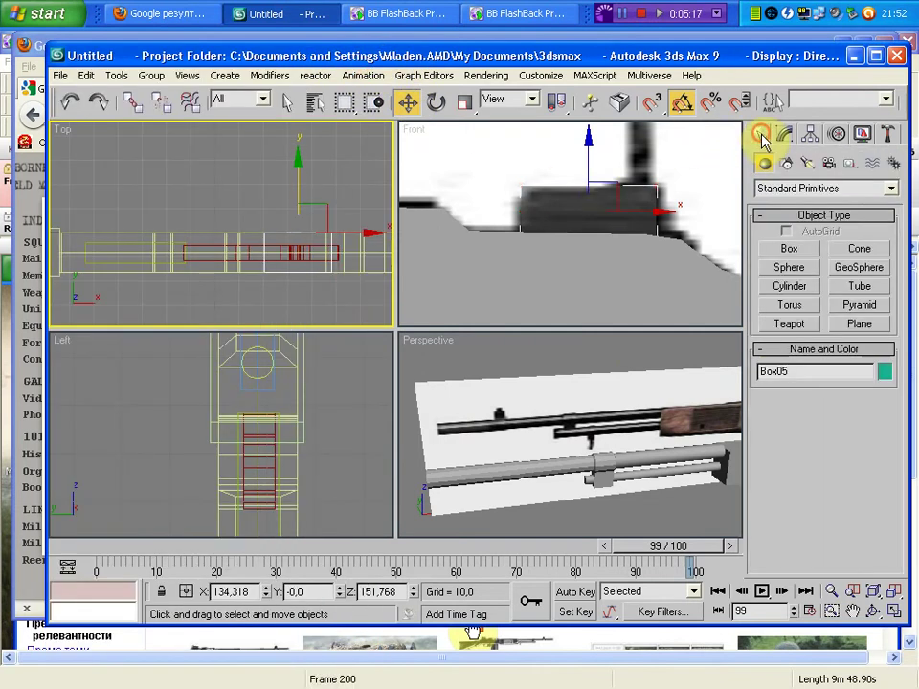
{"action": "left_click", "coordinate": [783, 251]}
{"action": "middle_click_drag", "start_coordinate": [539, 164], "coordinate": [512, 247]}
{"action": "left_click_drag", "start_coordinate": [607, 172], "coordinate": [634, 260]}
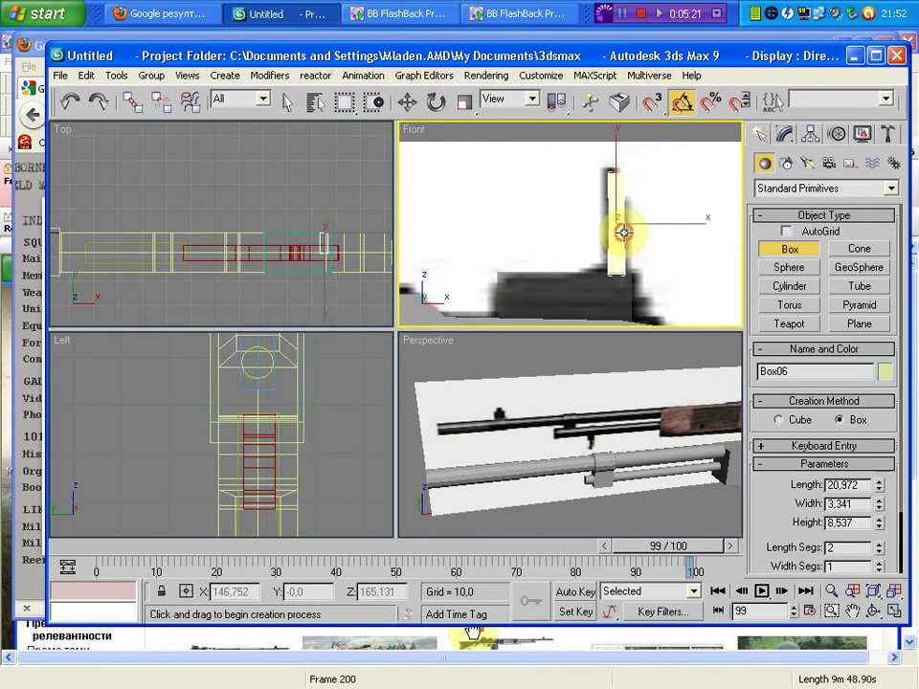
Step: Convert the rear sight box Box06 to an editable mesh and align its top vertices at Y 0
{"action": "right_click", "coordinate": [267, 195]}
{"action": "right_click", "coordinate": [359, 199]}
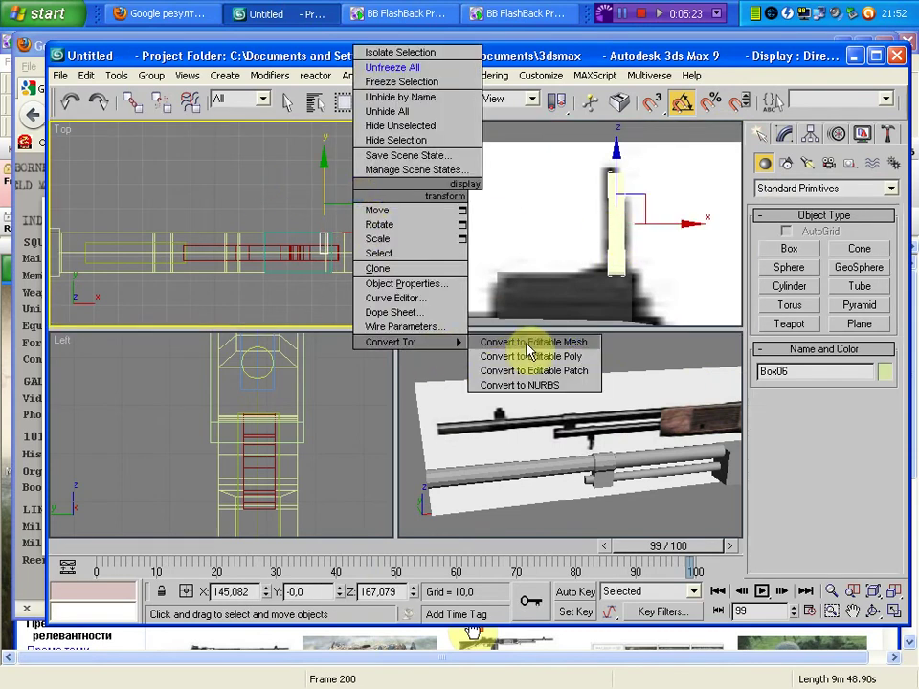
{"action": "left_click", "coordinate": [532, 343]}
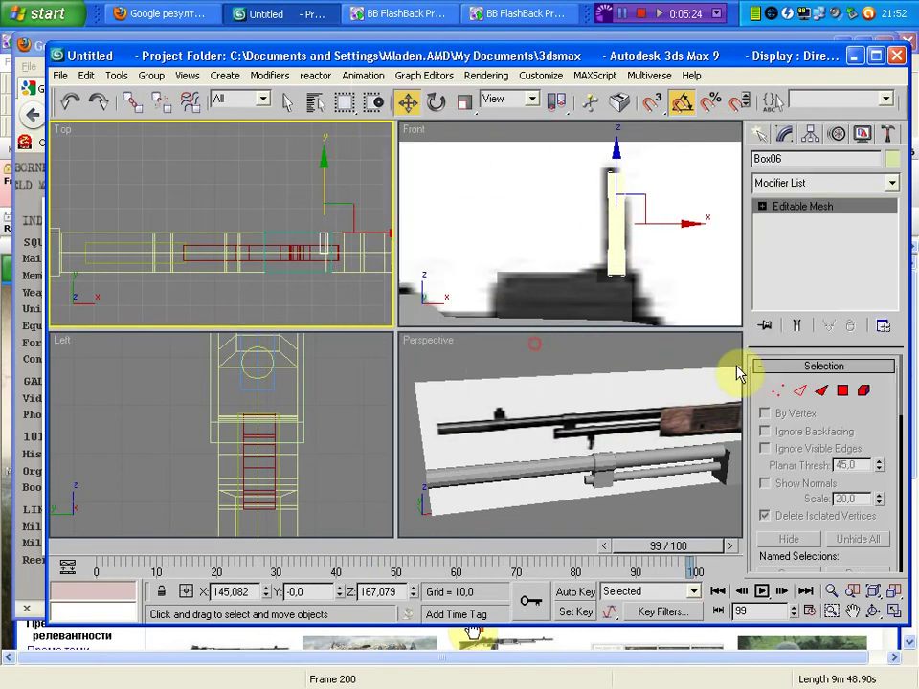
{"action": "left_click", "coordinate": [287, 283]}
{"action": "left_click", "coordinate": [167, 12]}
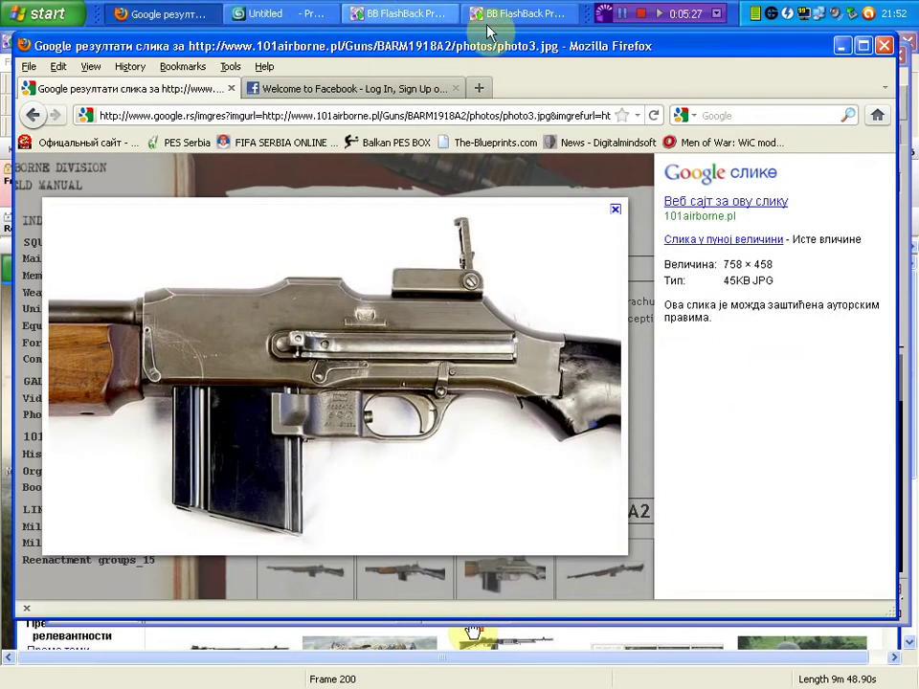
{"action": "left_click", "coordinate": [268, 7]}
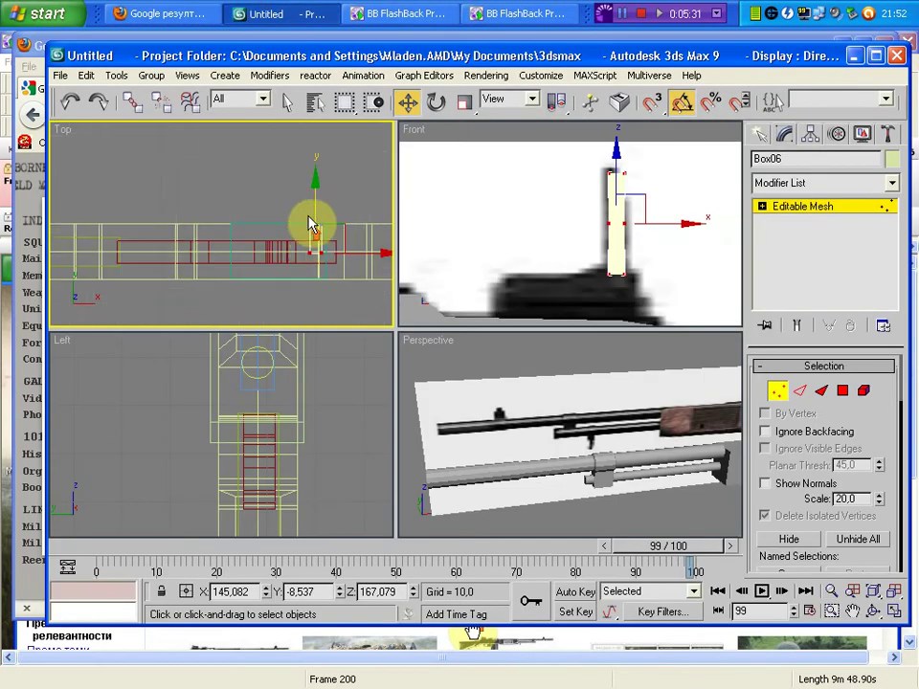
{"action": "mouse_move", "coordinate": [318, 233]}
{"action": "left_mouse_down"}
{"action": "mouse_move", "coordinate": [348, 195]}
{"action": "mouse_move", "coordinate": [317, 182]}
{"action": "left_mouse_up"}
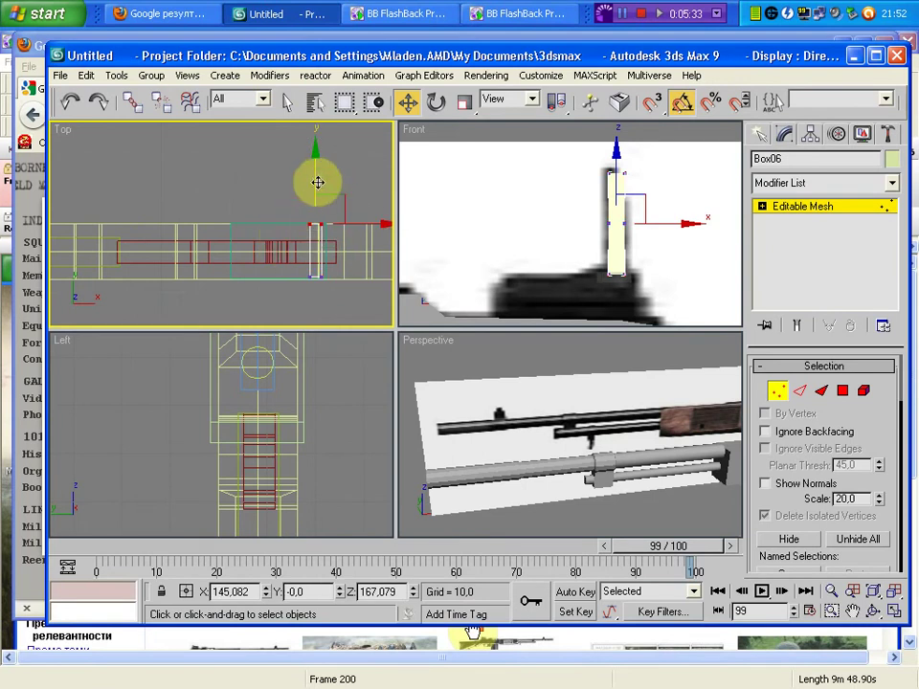
{"action": "scroll", "coordinate": [570, 426], "scroll_direction": "up", "scroll_amount": 1}
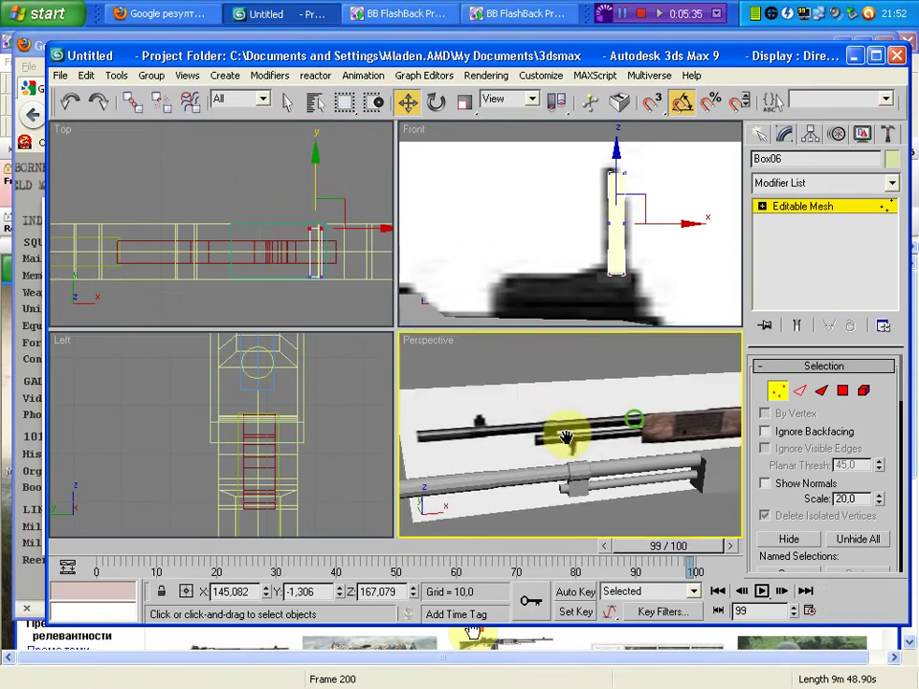
{"action": "scroll", "coordinate": [632, 440], "scroll_direction": "up", "scroll_amount": 2}
{"action": "scroll", "coordinate": [708, 457], "scroll_direction": "up", "scroll_amount": 2}
{"action": "scroll", "coordinate": [720, 464], "scroll_direction": "down", "scroll_amount": 2}
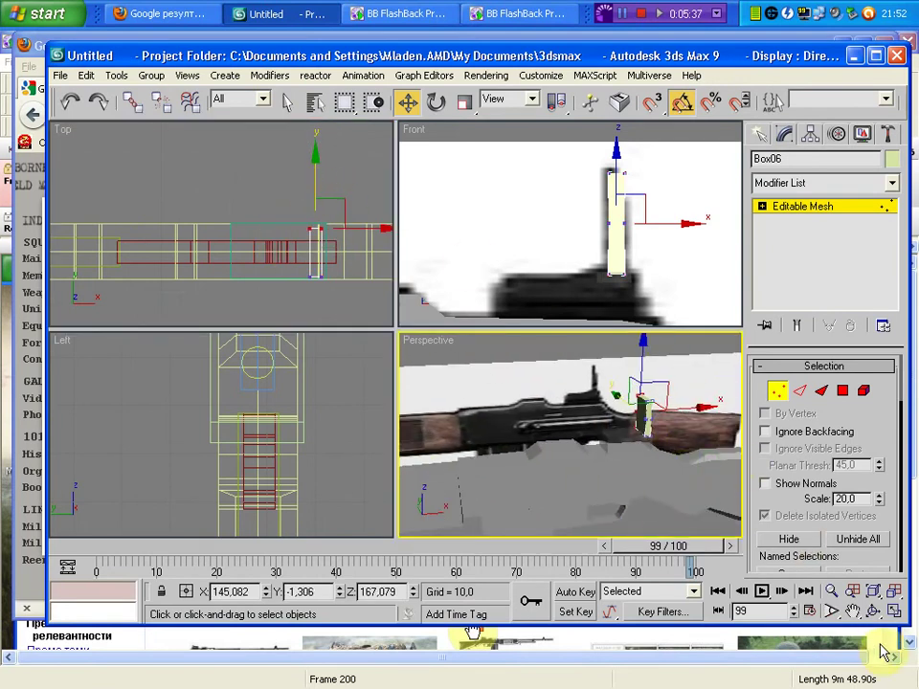
Step: Maximize the Perspective view and assign the grey material to the three receiver blocks
{"action": "left_click", "coordinate": [892, 613]}
{"action": "mouse_move", "coordinate": [558, 475]}
{"action": "middle_mouse_down", "text": "alt"}
{"action": "mouse_move", "coordinate": [460, 456]}
{"action": "mouse_move", "coordinate": [447, 433]}
{"action": "middle_mouse_up", "text": "alt"}
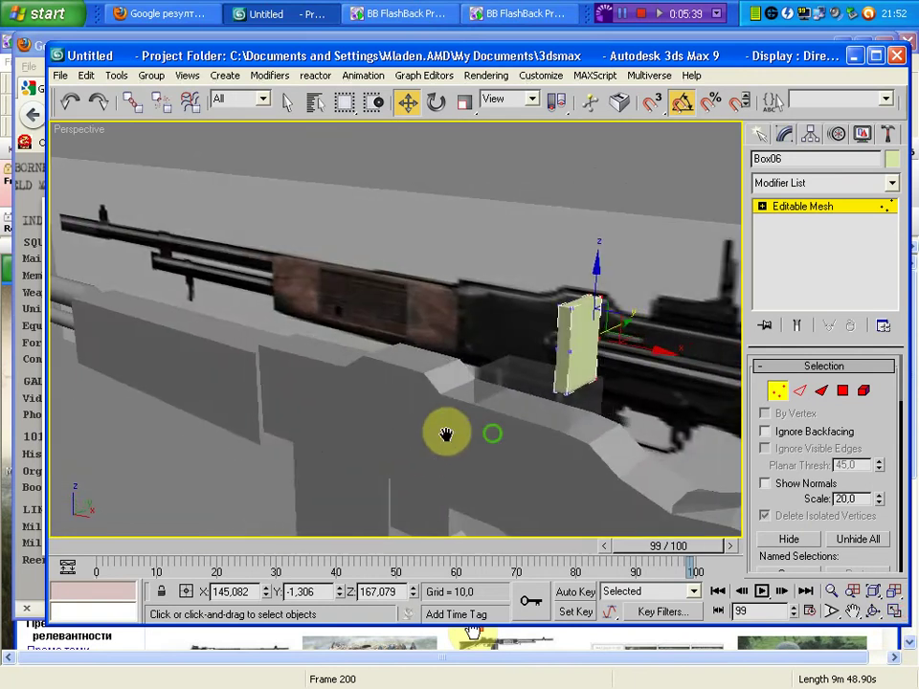
{"action": "left_click", "coordinate": [760, 133]}
{"action": "middle_click_drag", "start_coordinate": [635, 221], "coordinate": [576, 258], "text": "alt"}
{"action": "left_click", "coordinate": [576, 258]}
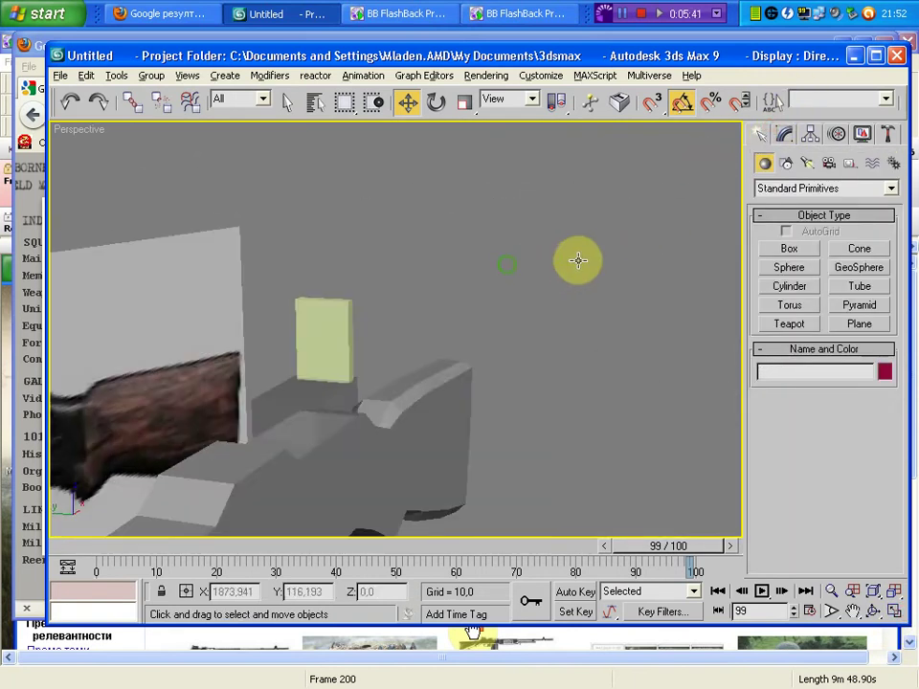
{"action": "left_click_drag", "start_coordinate": [555, 272], "coordinate": [318, 434]}
{"action": "key", "text": "m"}
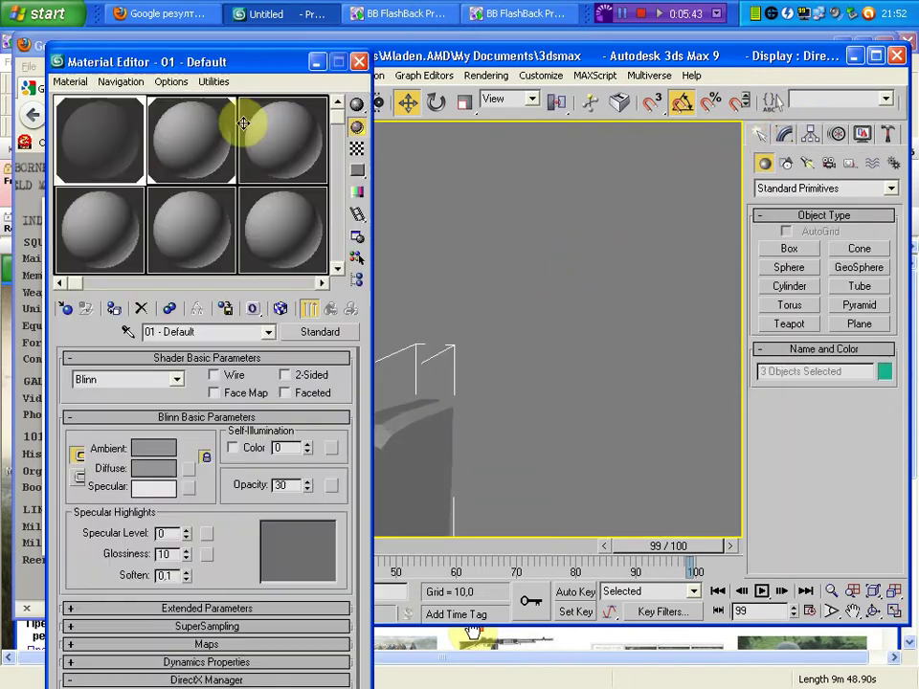
{"action": "left_click", "coordinate": [200, 124]}
{"action": "left_click", "coordinate": [111, 309]}
{"action": "left_click", "coordinate": [361, 61]}
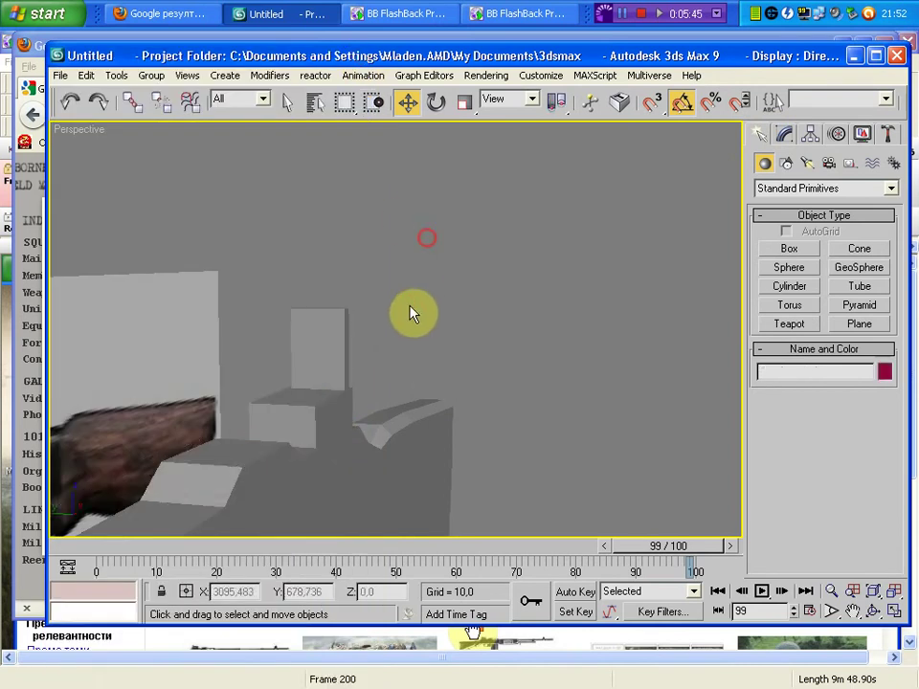
{"action": "mouse_move", "coordinate": [409, 312]}
{"action": "middle_mouse_down", "text": "alt"}
{"action": "mouse_move", "coordinate": [381, 332]}
{"action": "mouse_move", "coordinate": [408, 294]}
{"action": "mouse_move", "coordinate": [425, 359]}
{"action": "mouse_move", "coordinate": [532, 414]}
{"action": "mouse_move", "coordinate": [397, 441]}
{"action": "middle_mouse_up", "text": "alt"}
{"action": "left_click", "coordinate": [382, 332]}
Step: Centre Box06's pivot on the object using Affect Pivot Only
{"action": "left_click", "coordinate": [810, 133]}
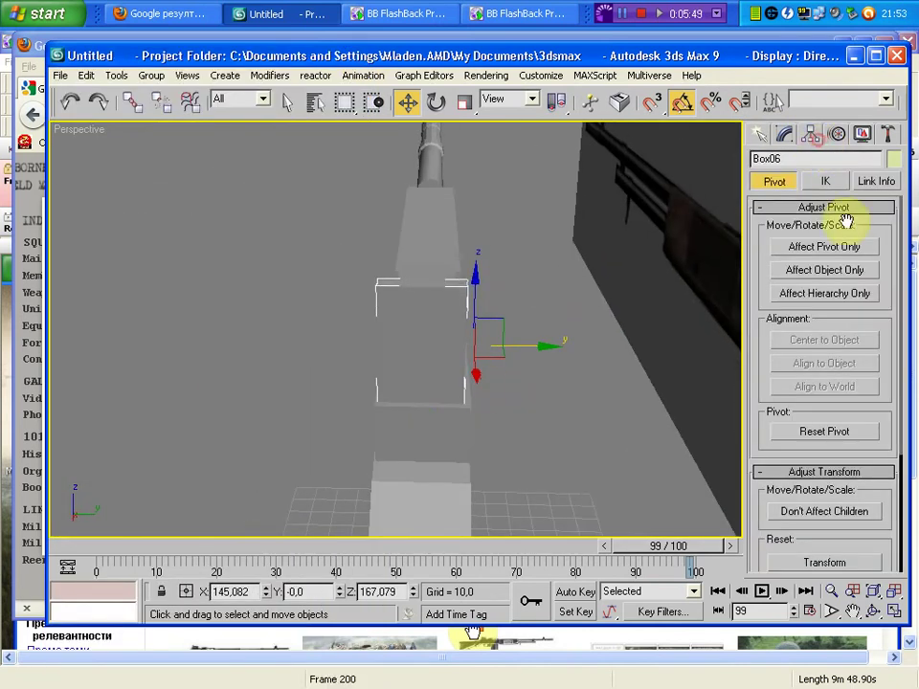
{"action": "left_click", "coordinate": [841, 248]}
{"action": "left_click", "coordinate": [830, 342]}
{"action": "left_click", "coordinate": [761, 134]}
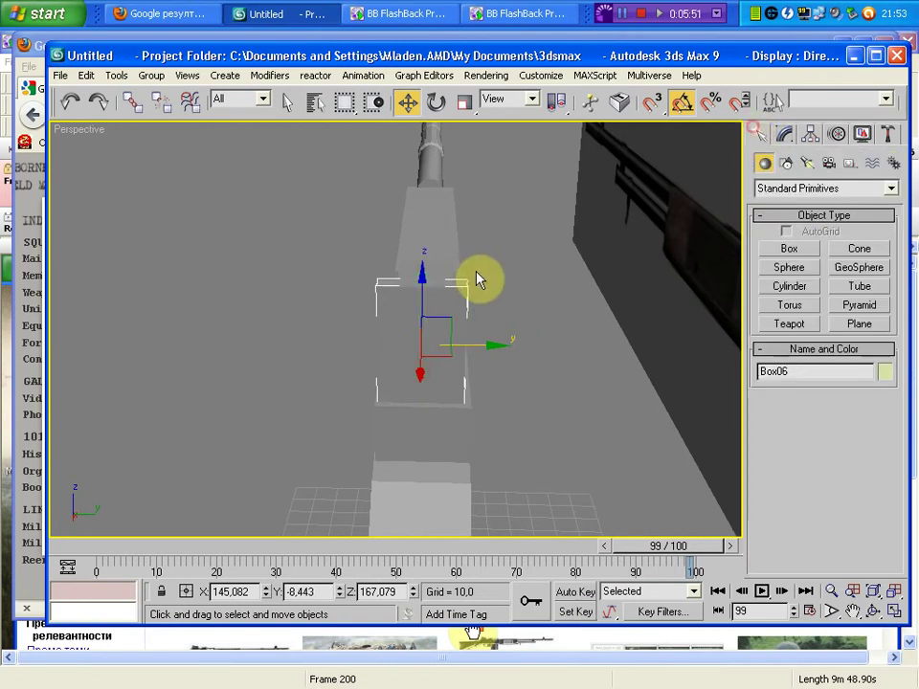
Step: Clone the sight block as an independent copy, Box07, scaled to about 90%
{"action": "mouse_move", "coordinate": [478, 279]}
{"action": "middle_mouse_down", "text": "alt"}
{"action": "mouse_move", "coordinate": [447, 334]}
{"action": "mouse_move", "coordinate": [390, 345]}
{"action": "middle_mouse_up", "text": "alt"}
{"action": "right_click", "coordinate": [368, 334]}
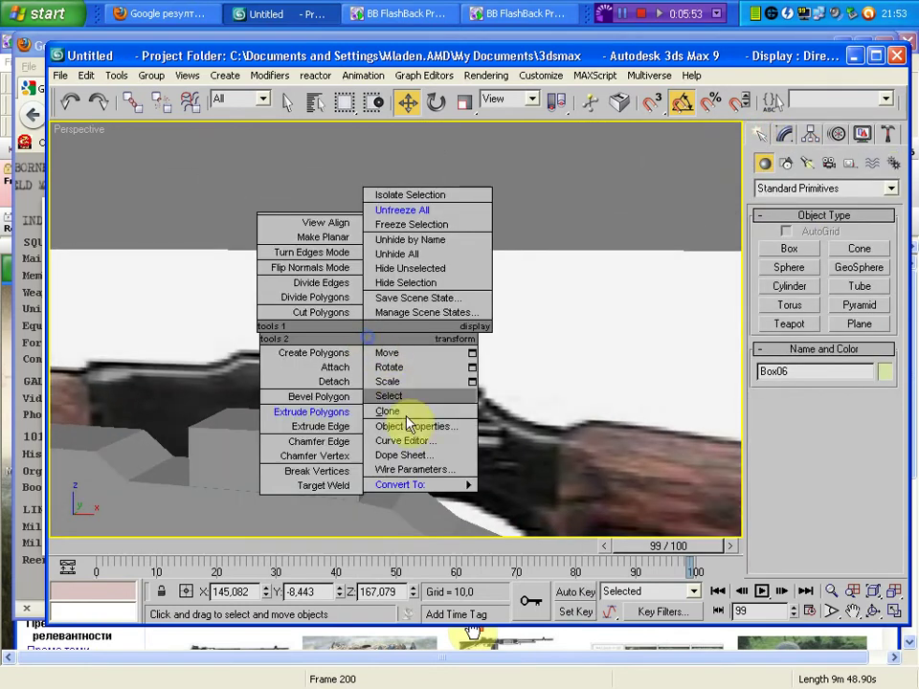
{"action": "left_click", "coordinate": [393, 410]}
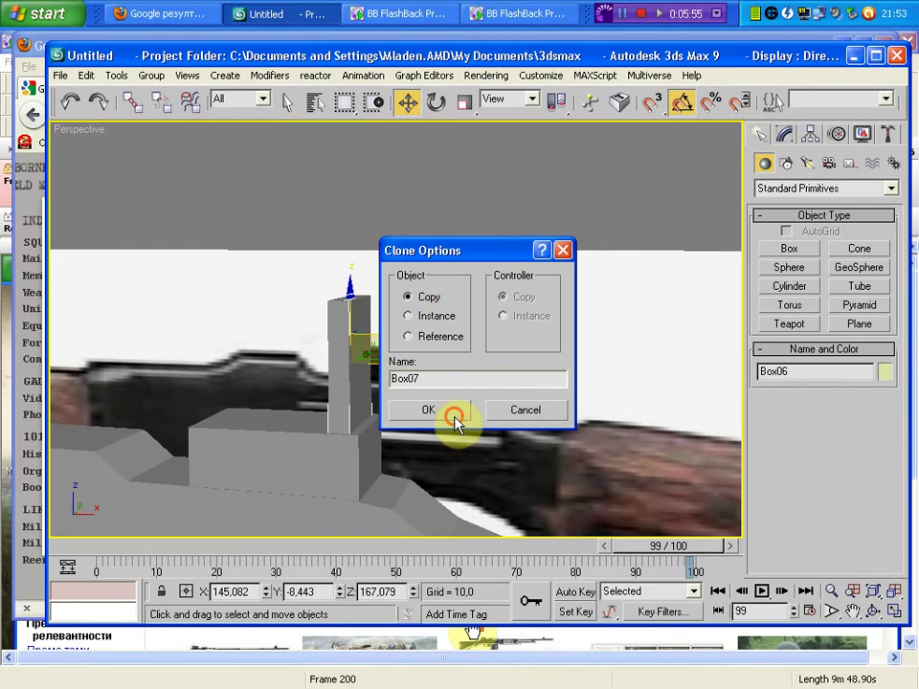
{"action": "left_click", "coordinate": [454, 417]}
{"action": "key", "text": "r"}
{"action": "key", "text": "r"}
{"action": "left_click_drag", "start_coordinate": [427, 370], "coordinate": [564, 382]}
{"action": "key", "text": "r"}
{"action": "left_click_drag", "start_coordinate": [359, 352], "coordinate": [354, 355]}
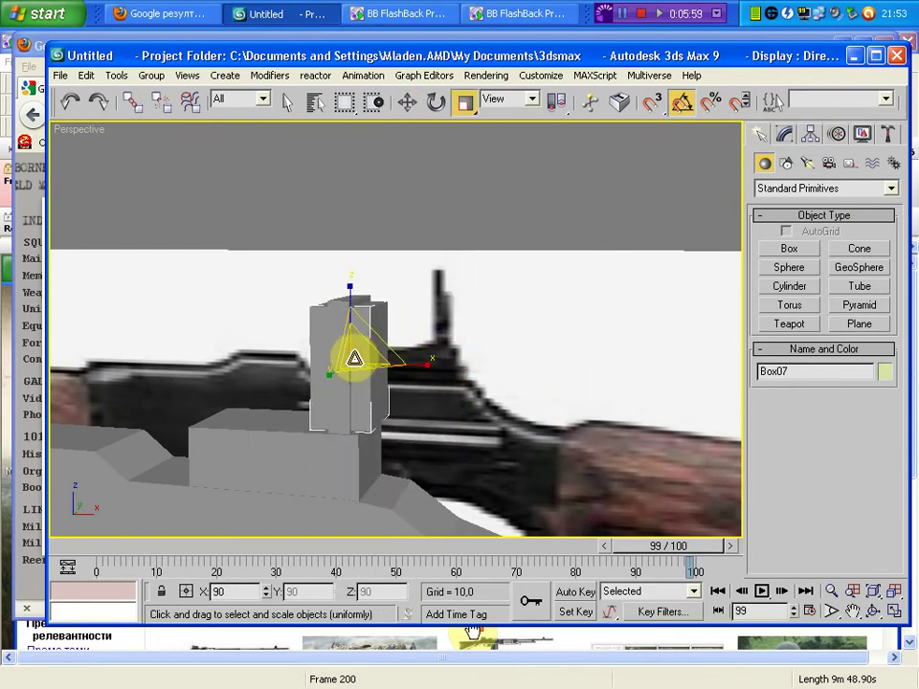
Step: Select both Box06 and Box07 and move them higher
{"action": "left_click", "coordinate": [410, 205]}
{"action": "middle_click_drag", "start_coordinate": [385, 255], "coordinate": [385, 314], "text": "alt"}
{"action": "left_click", "coordinate": [438, 271]}
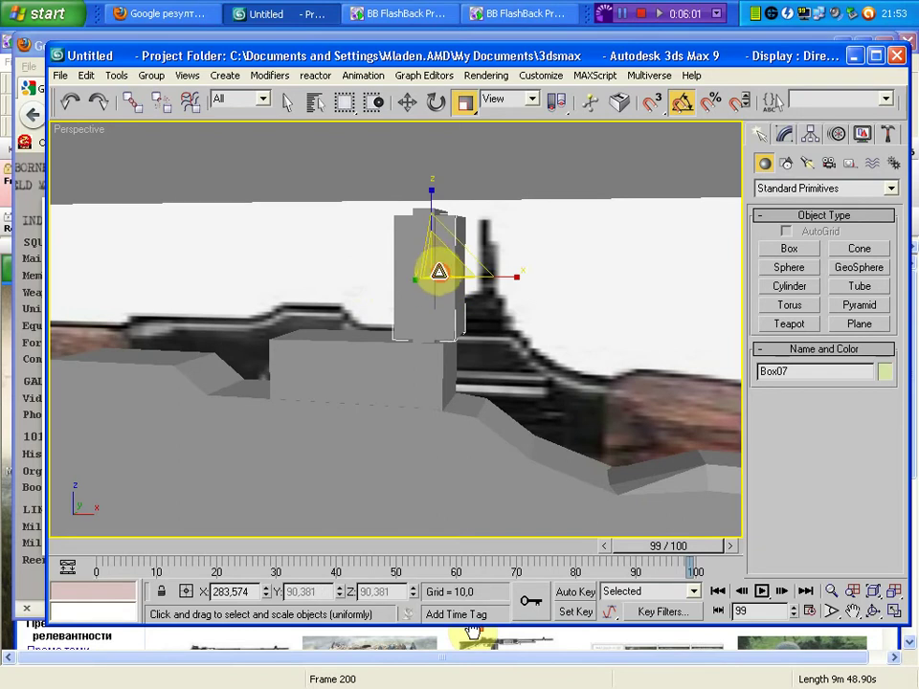
{"action": "left_click", "coordinate": [427, 212]}
{"action": "left_click", "coordinate": [427, 214]}
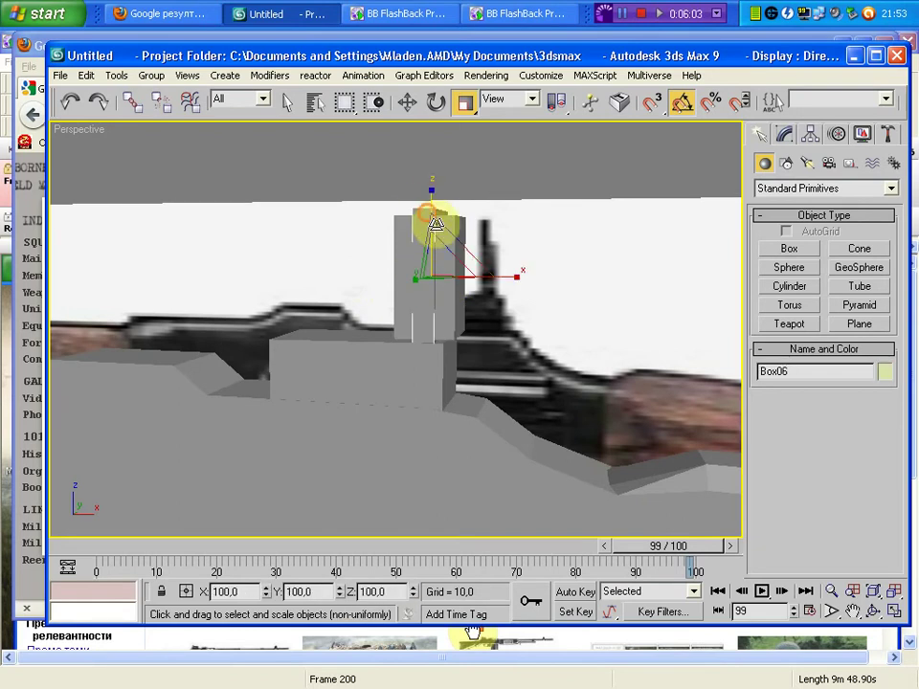
{"action": "left_click", "coordinate": [446, 219], "text": "ctrl"}
{"action": "right_click", "coordinate": [442, 226]}
{"action": "left_click", "coordinate": [443, 253]}
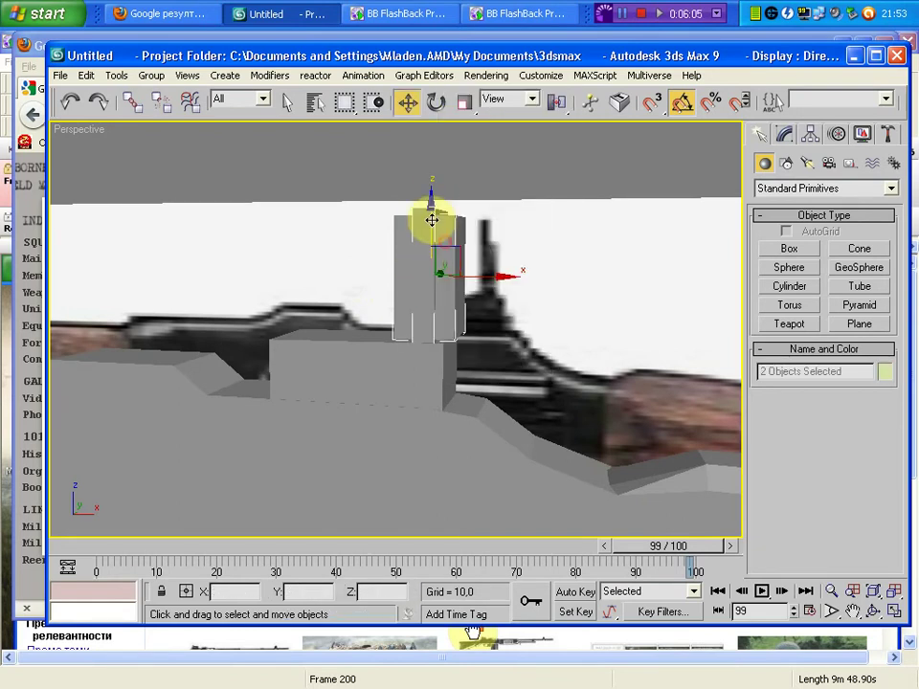
{"action": "left_click_drag", "start_coordinate": [434, 221], "coordinate": [426, 127]}
{"action": "left_click", "coordinate": [386, 361]}
{"action": "right_click", "coordinate": [386, 363]}
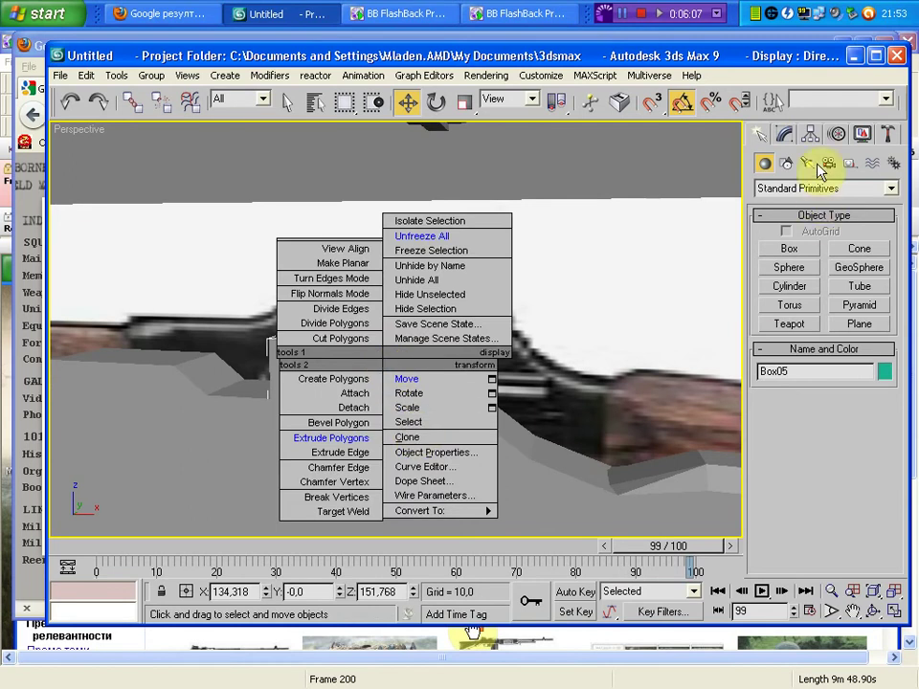
Step: Centre the receiver top block Box05's pivot on the object
{"action": "left_click", "coordinate": [808, 134]}
{"action": "left_click", "coordinate": [828, 250]}
{"action": "left_click", "coordinate": [791, 339]}
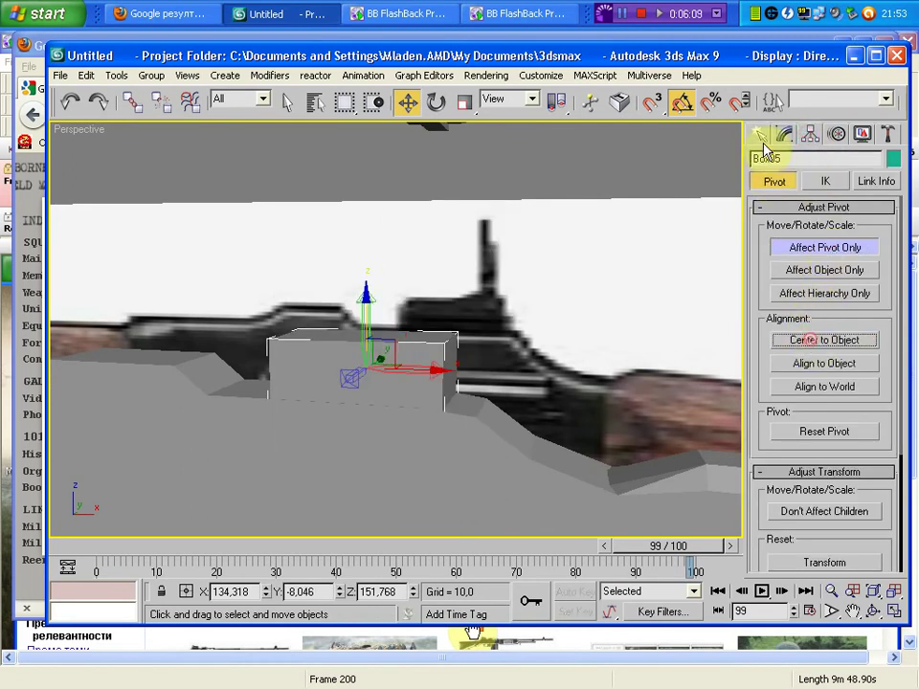
{"action": "left_click", "coordinate": [759, 134]}
Step: Clone Box05 as an independent copy, Box08, and non-uniformly scale it to 85% in Y
{"action": "right_click", "coordinate": [389, 339]}
{"action": "left_click", "coordinate": [411, 416]}
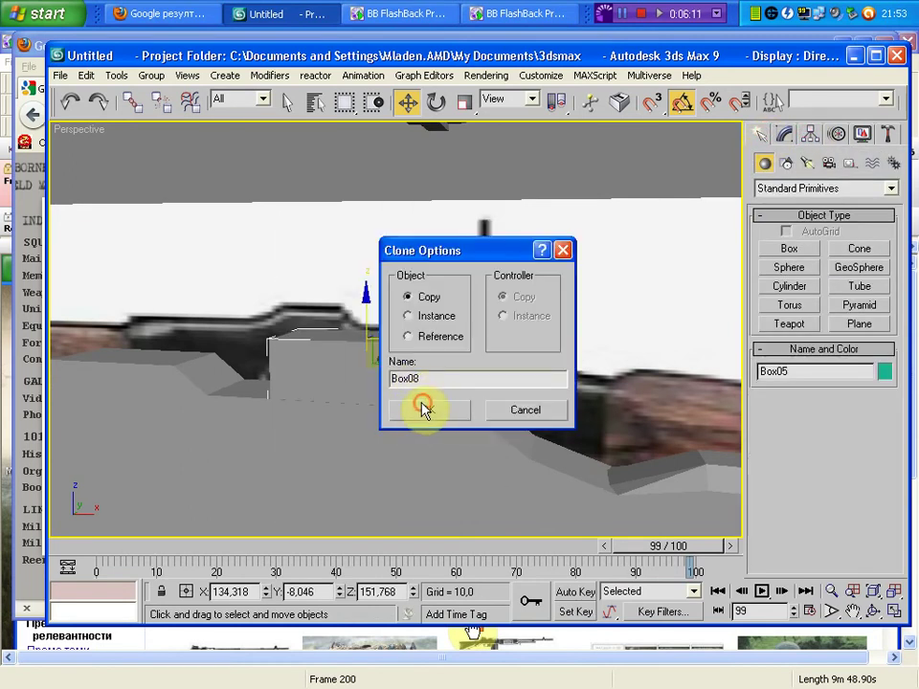
{"action": "left_click", "coordinate": [424, 408]}
{"action": "left_click_drag", "start_coordinate": [360, 320], "coordinate": [361, 319]}
{"action": "right_click", "coordinate": [360, 319]}
{"action": "left_click", "coordinate": [386, 359]}
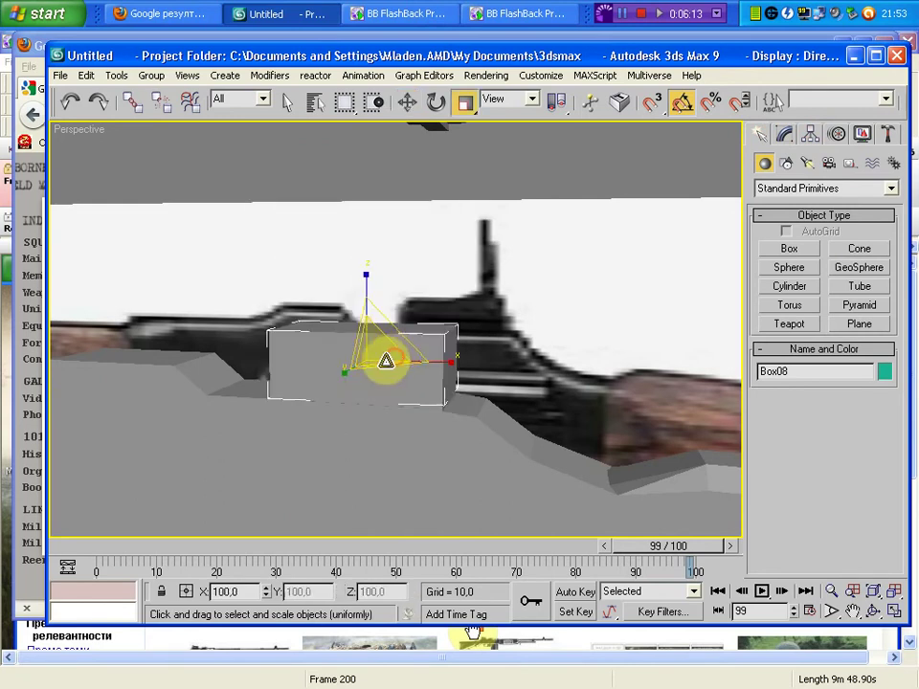
{"action": "middle_click_drag", "start_coordinate": [386, 361], "coordinate": [335, 405], "text": "alt"}
{"action": "scroll", "coordinate": [336, 406], "scroll_direction": "up", "scroll_amount": 3}
{"action": "key", "text": "r"}
{"action": "left_click_drag", "start_coordinate": [355, 370], "coordinate": [363, 365]}
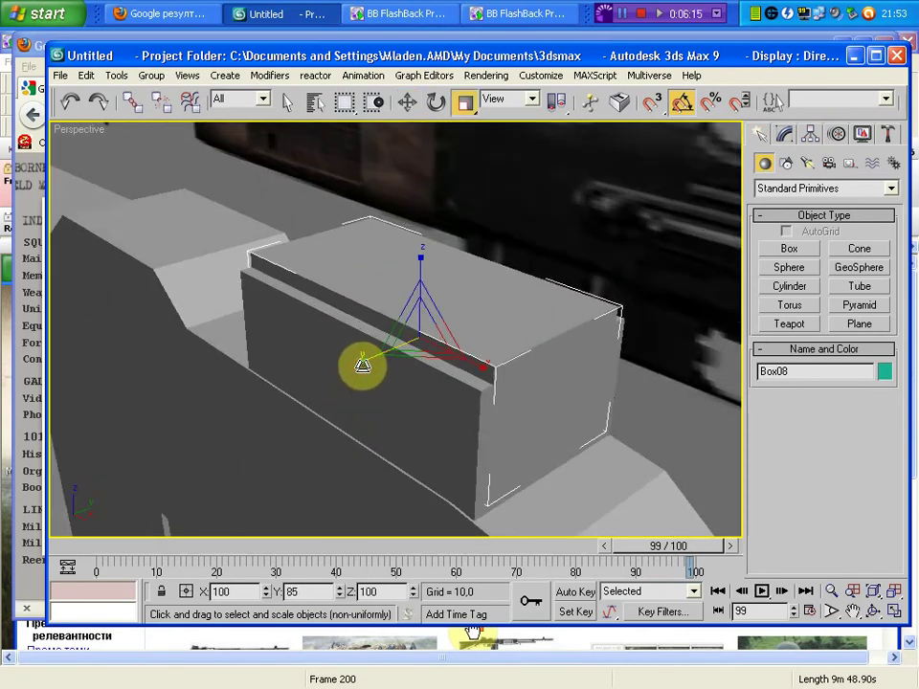
{"action": "key", "text": "r"}
{"action": "key", "text": "r"}
Step: Reselect the receiver top block and bring up the Create panel's object category list
{"action": "mouse_move", "coordinate": [385, 381]}
{"action": "middle_mouse_down", "text": "alt"}
{"action": "mouse_move", "coordinate": [355, 381]}
{"action": "mouse_move", "coordinate": [261, 262]}
{"action": "middle_mouse_up", "text": "alt"}
{"action": "left_click", "coordinate": [328, 357]}
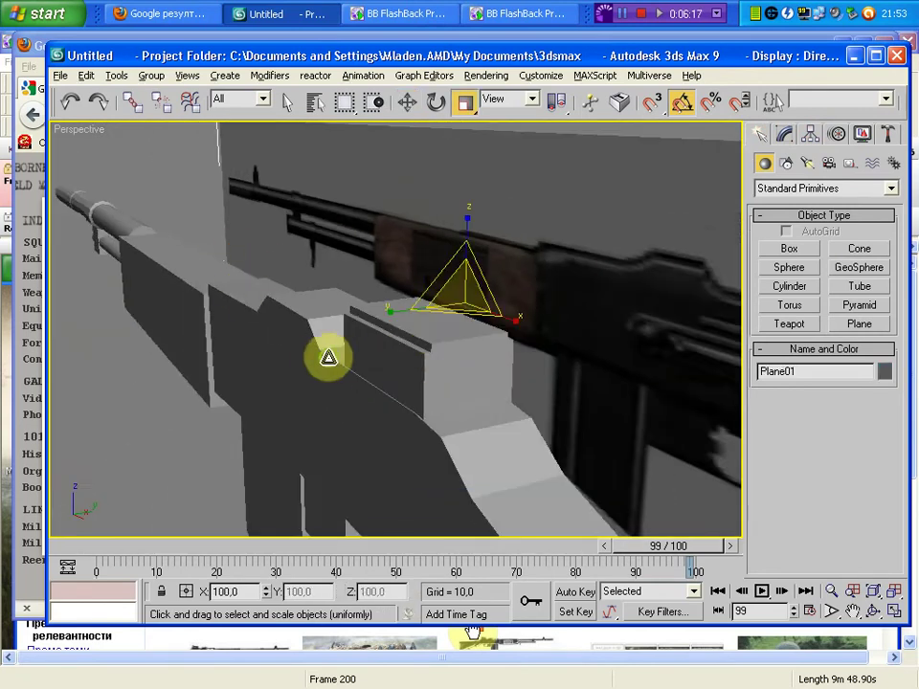
{"action": "mouse_move", "coordinate": [329, 357]}
{"action": "middle_mouse_down", "text": "alt"}
{"action": "mouse_move", "coordinate": [382, 357]}
{"action": "mouse_move", "coordinate": [348, 384]}
{"action": "middle_mouse_up", "text": "alt"}
{"action": "left_click", "coordinate": [392, 371]}
{"action": "key", "text": "r"}
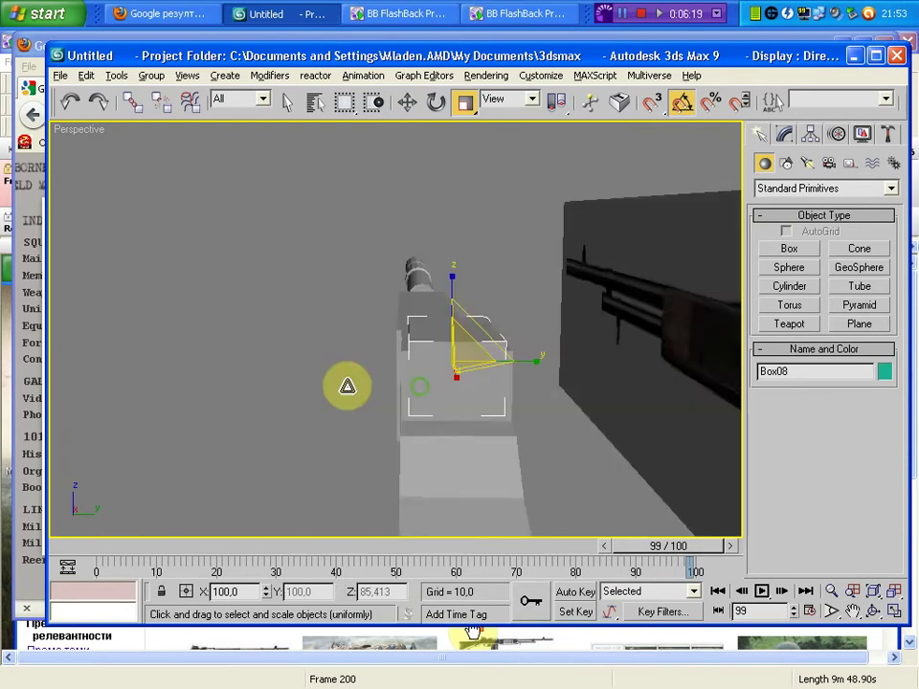
{"action": "scroll", "coordinate": [491, 414], "scroll_direction": "up", "scroll_amount": 3}
{"action": "left_click", "coordinate": [539, 376]}
{"action": "key", "text": "r"}
{"action": "key", "text": "r"}
{"action": "mouse_move", "coordinate": [539, 376]}
{"action": "middle_mouse_down", "text": "alt"}
{"action": "mouse_move", "coordinate": [519, 401]}
{"action": "mouse_move", "coordinate": [497, 382]}
{"action": "middle_mouse_up", "text": "alt"}
{"action": "left_click", "coordinate": [803, 189]}
Step: Back out of a first Boolean attempt and lengthen Box08 to about 117%
{"action": "left_click", "coordinate": [796, 228]}
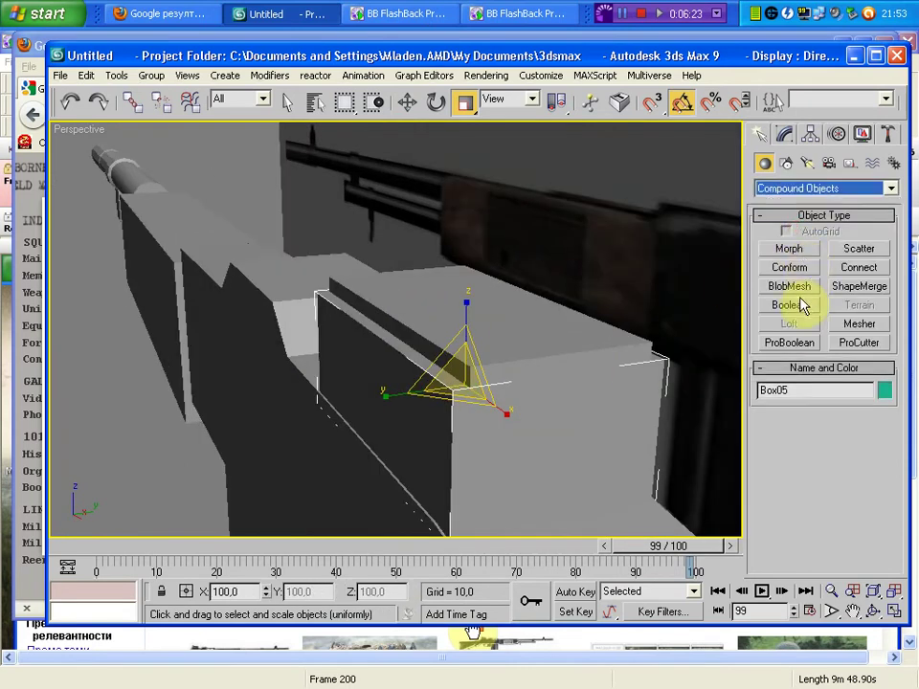
{"action": "left_click", "coordinate": [788, 305]}
{"action": "left_click", "coordinate": [823, 443]}
{"action": "mouse_move", "coordinate": [536, 335]}
{"action": "middle_mouse_down", "text": "alt"}
{"action": "mouse_move", "coordinate": [451, 320]}
{"action": "mouse_move", "coordinate": [447, 334]}
{"action": "mouse_move", "coordinate": [533, 420]}
{"action": "mouse_move", "coordinate": [560, 427]}
{"action": "middle_mouse_up", "text": "alt"}
{"action": "key", "text": "w"}
{"action": "left_click", "coordinate": [522, 346]}
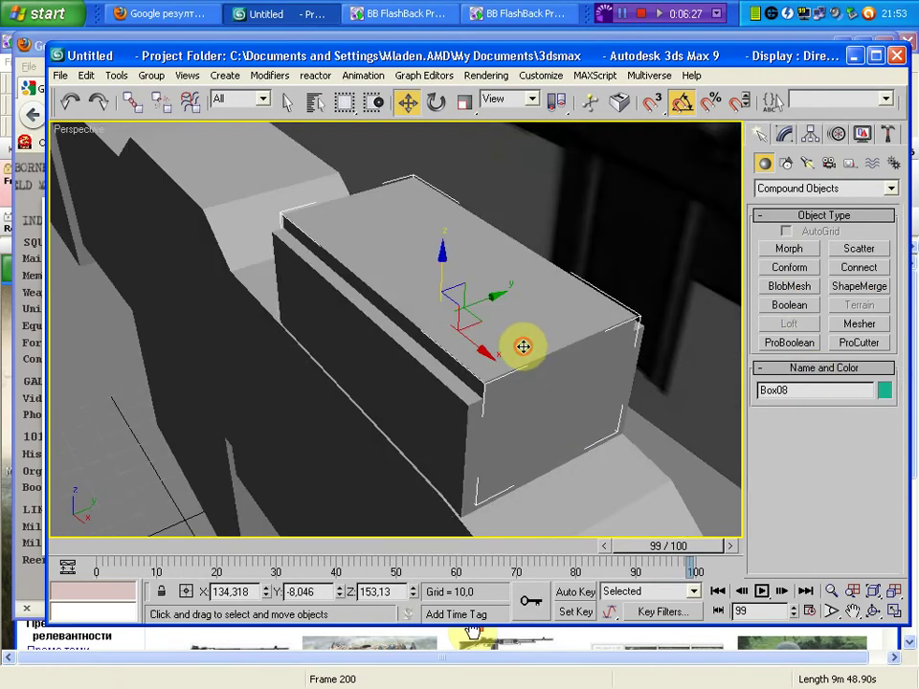
{"action": "key", "text": "r"}
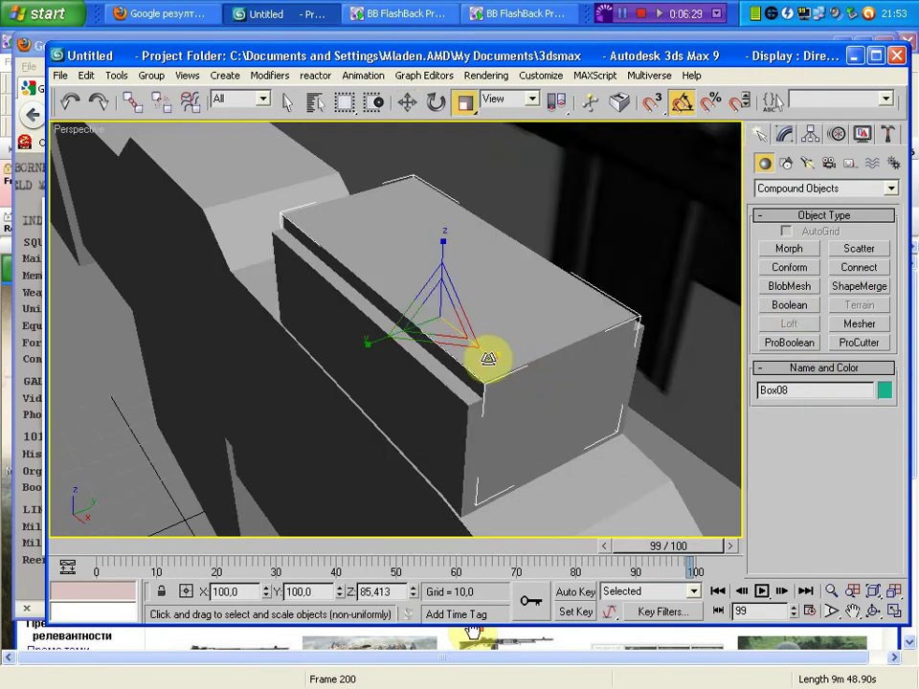
{"action": "left_click_drag", "start_coordinate": [487, 359], "coordinate": [496, 368]}
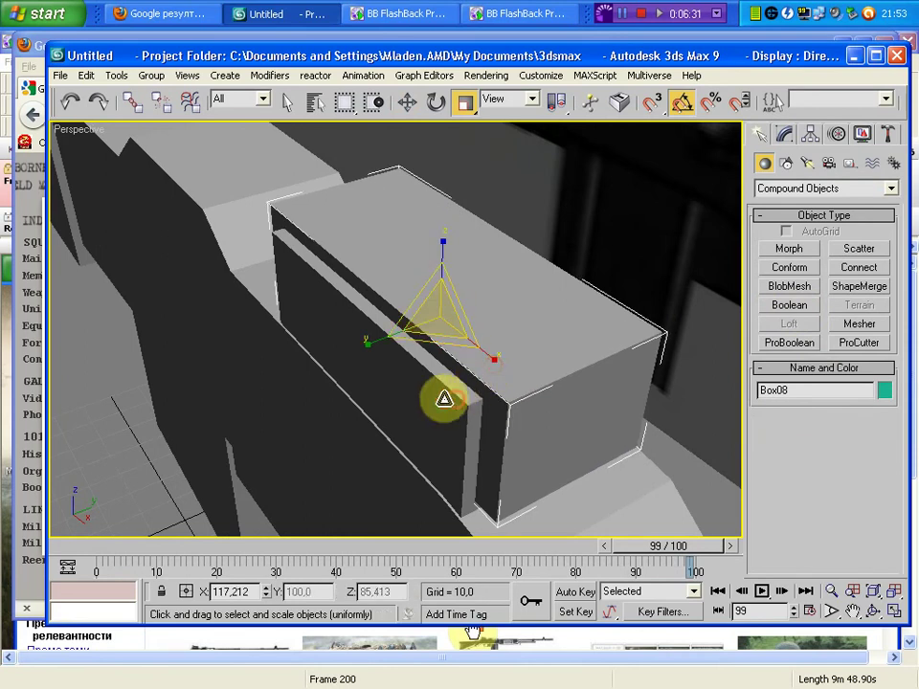
{"action": "middle_click_drag", "start_coordinate": [444, 398], "coordinate": [348, 328], "text": "alt"}
Step: Boolean-cut Box08 out of Box05, then convert Box05 to an editable mesh
{"action": "left_click", "coordinate": [558, 368]}
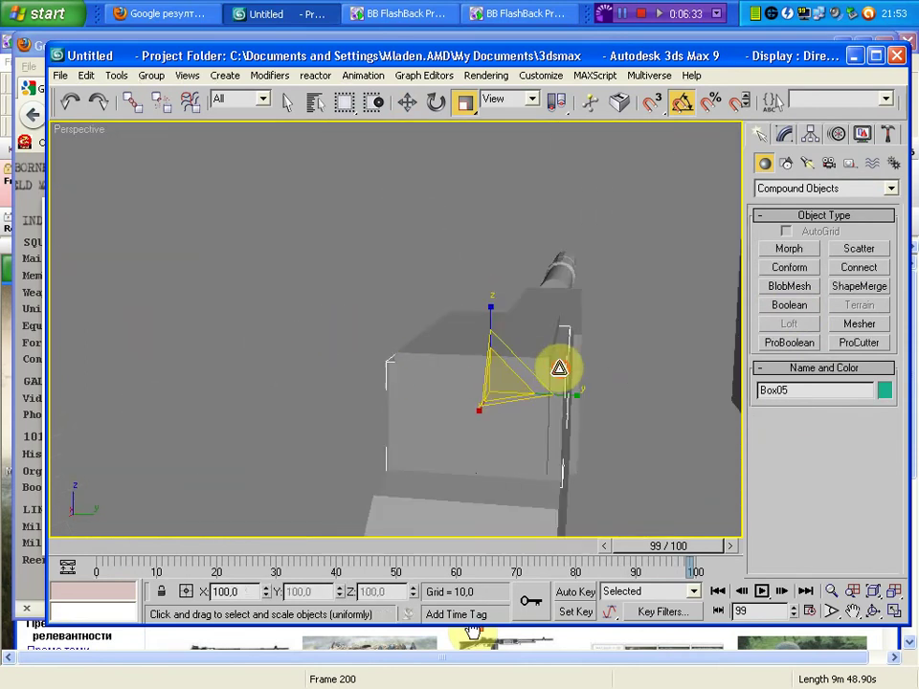
{"action": "left_click", "coordinate": [803, 308]}
{"action": "left_click", "coordinate": [844, 442]}
{"action": "mouse_move", "coordinate": [576, 348]}
{"action": "middle_mouse_down", "text": "alt"}
{"action": "mouse_move", "coordinate": [576, 338]}
{"action": "mouse_move", "coordinate": [500, 334]}
{"action": "mouse_move", "coordinate": [459, 373]}
{"action": "mouse_move", "coordinate": [334, 322]}
{"action": "mouse_move", "coordinate": [390, 323]}
{"action": "middle_mouse_up", "text": "alt"}
{"action": "left_click", "coordinate": [495, 344]}
{"action": "right_click", "coordinate": [389, 324]}
{"action": "right_click", "coordinate": [404, 311]}
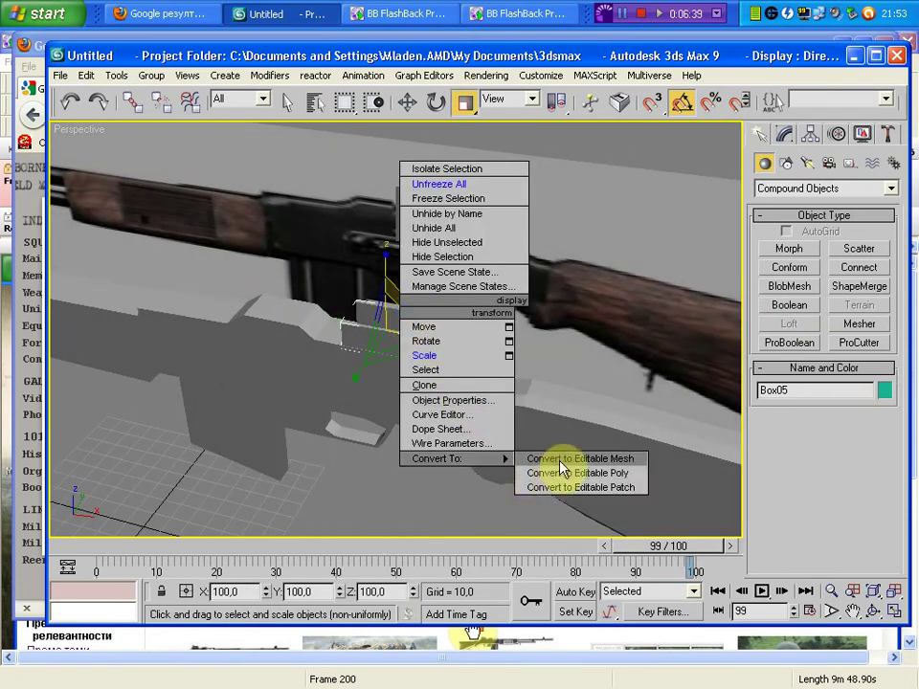
{"action": "left_click", "coordinate": [558, 461]}
Step: Boolean-subtract Box07 from Box06 to hollow out the rear-sight frame
{"action": "scroll", "coordinate": [440, 316], "scroll_direction": "up", "scroll_amount": 5}
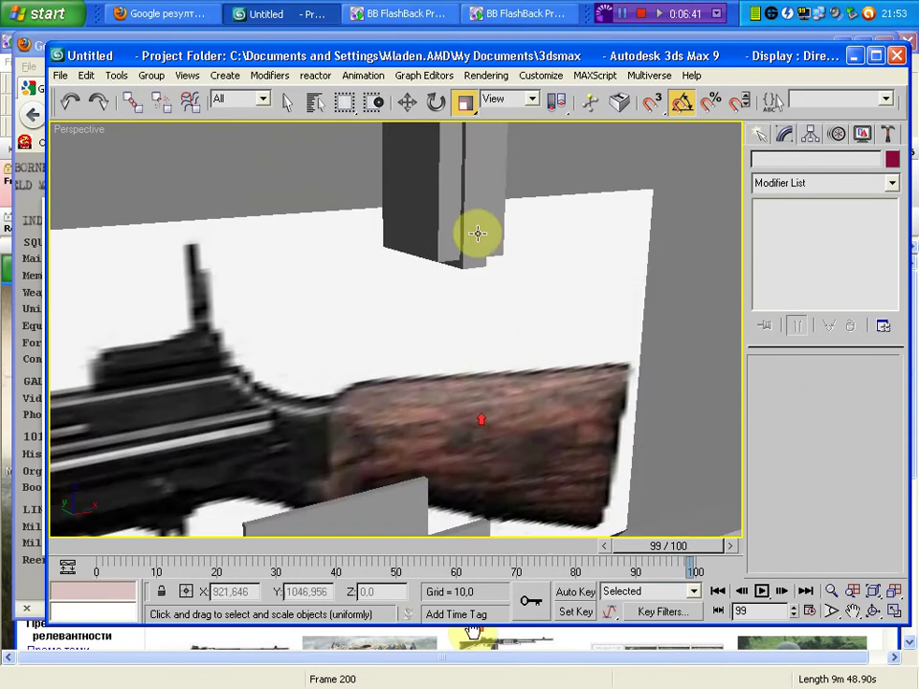
{"action": "scroll", "coordinate": [449, 306], "scroll_direction": "up", "scroll_amount": 3}
{"action": "left_click", "coordinate": [461, 293]}
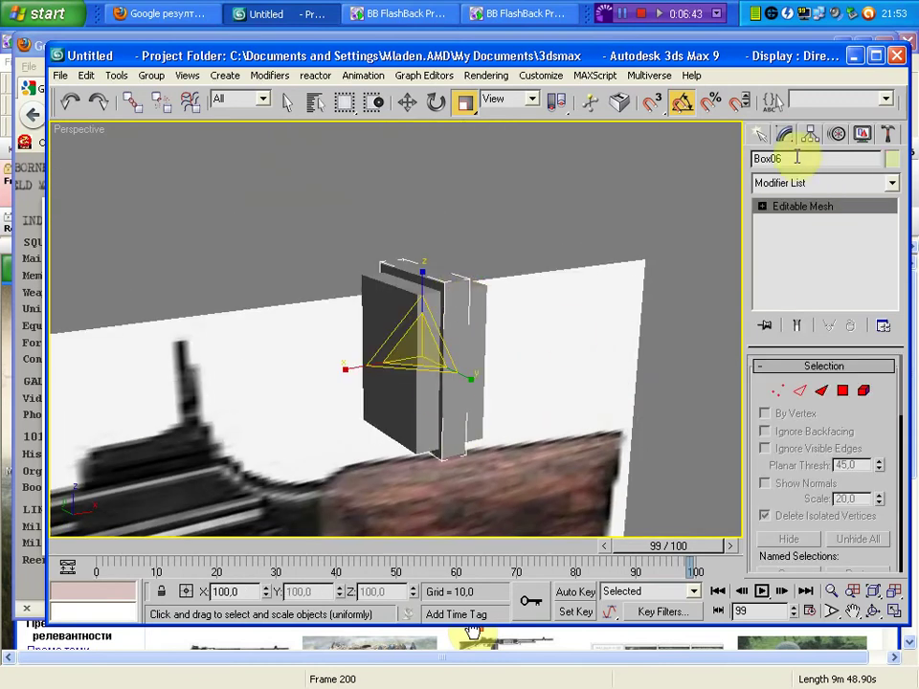
{"action": "left_click", "coordinate": [758, 134]}
{"action": "left_click", "coordinate": [784, 187]}
{"action": "left_click", "coordinate": [773, 189]}
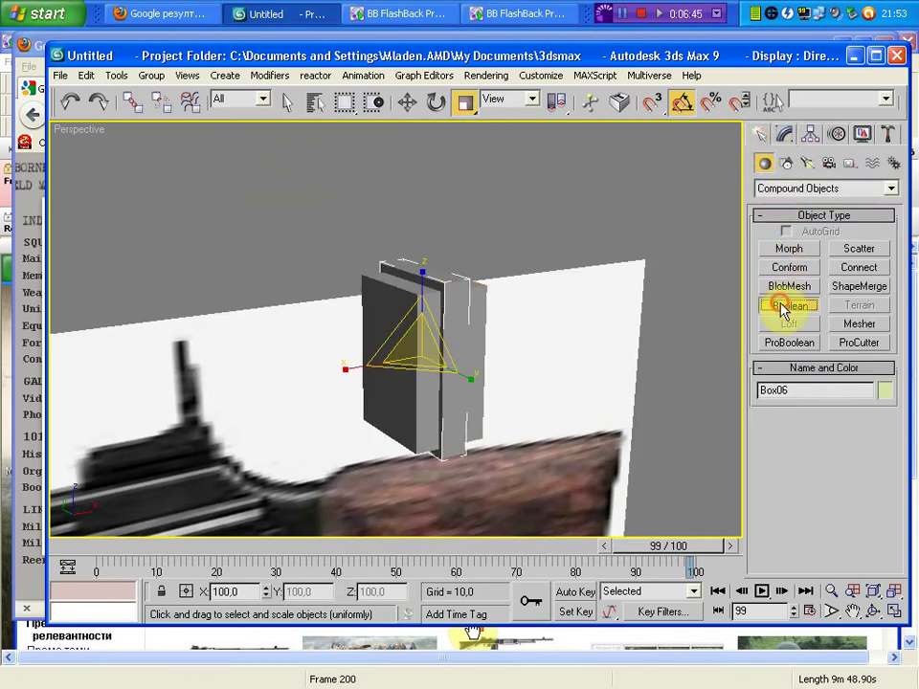
{"action": "left_click", "coordinate": [782, 307]}
{"action": "left_click", "coordinate": [820, 442]}
{"action": "scroll", "coordinate": [502, 359], "scroll_direction": "up", "scroll_amount": 4}
{"action": "left_click", "coordinate": [522, 356]}
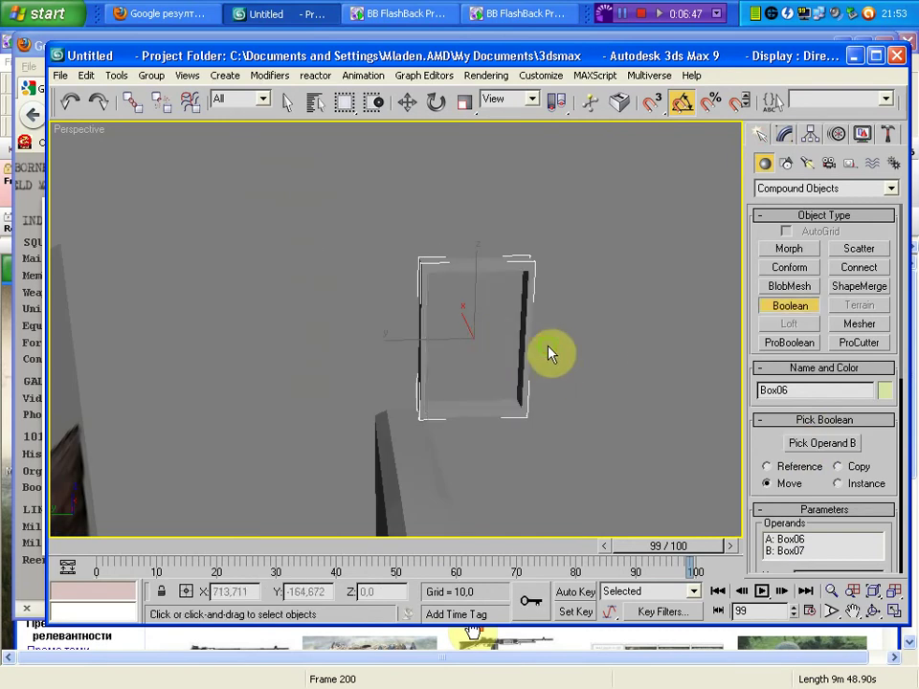
{"action": "scroll", "coordinate": [550, 354], "scroll_direction": "down", "scroll_amount": 5}
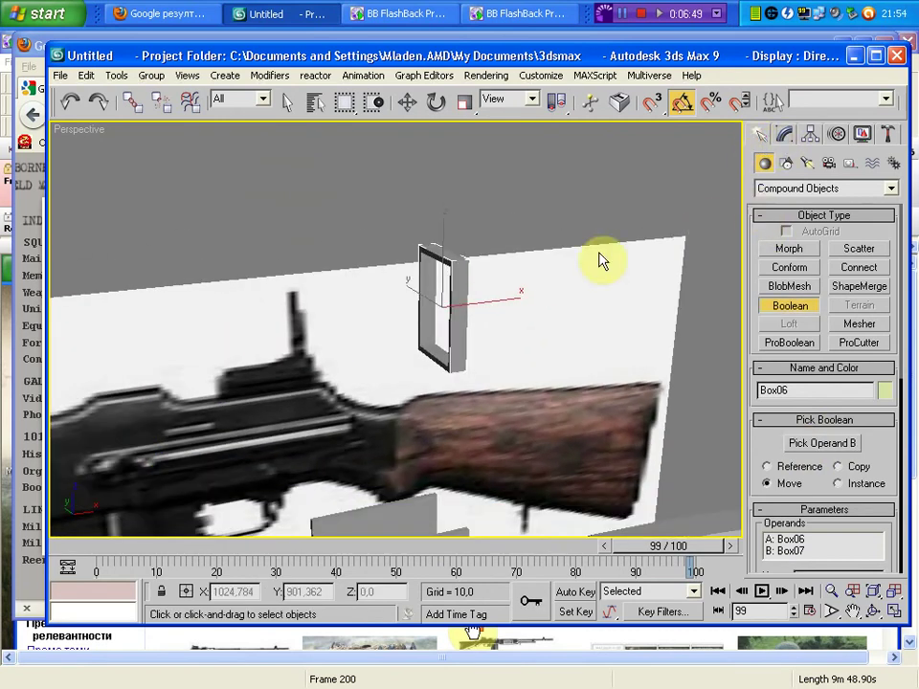
Step: Convert the frame to an editable mesh and lower its selected vertices along Z
{"action": "key", "text": "r"}
{"action": "right_click", "coordinate": [463, 244]}
{"action": "left_click", "coordinate": [617, 396]}
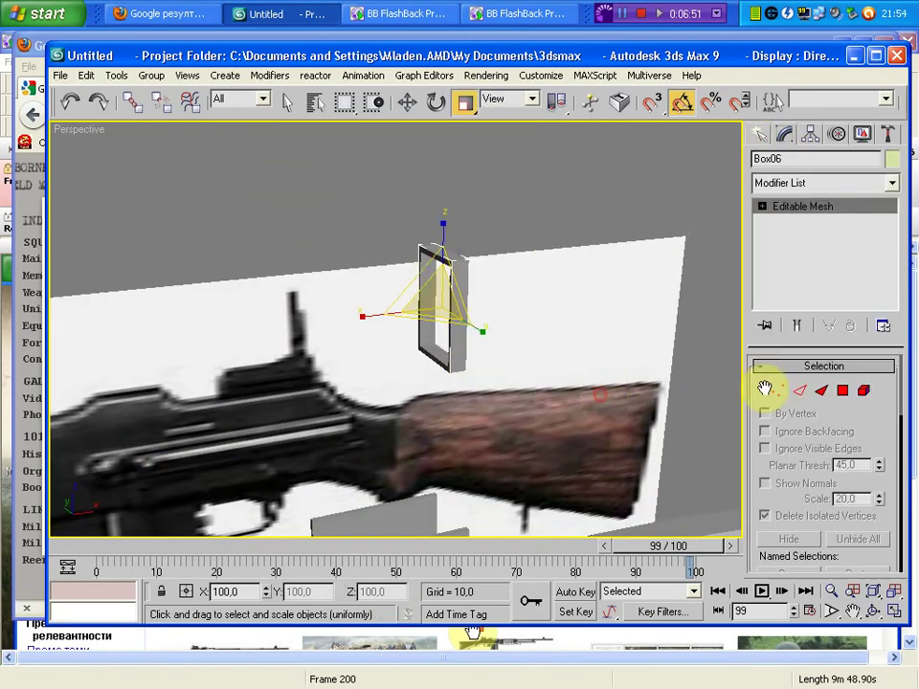
{"action": "left_click", "coordinate": [440, 306]}
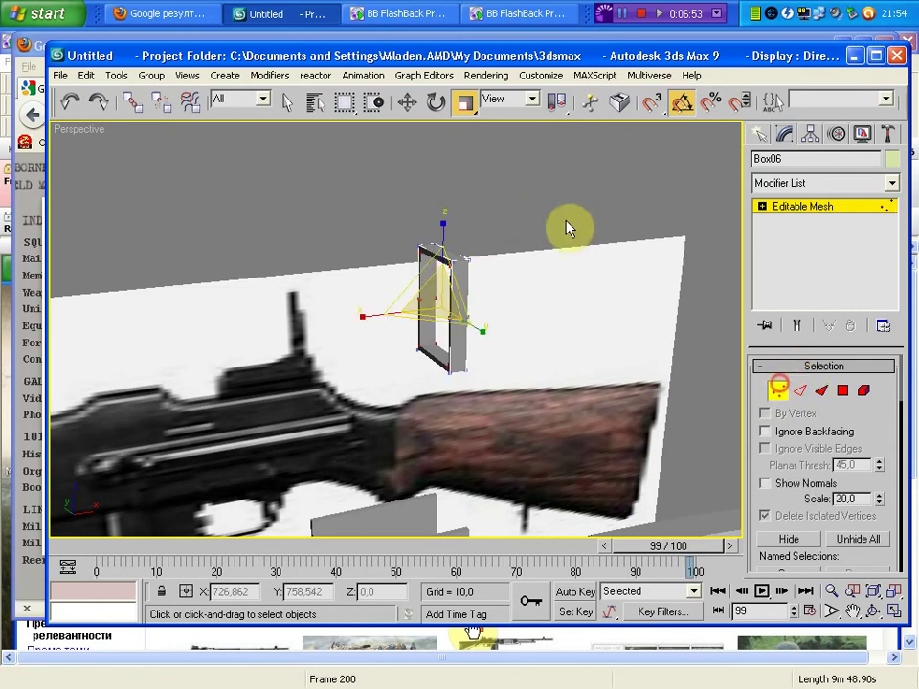
{"action": "scroll", "coordinate": [283, 456], "scroll_direction": "up", "scroll_amount": 3}
{"action": "key", "text": "1"}
{"action": "key", "text": "w"}
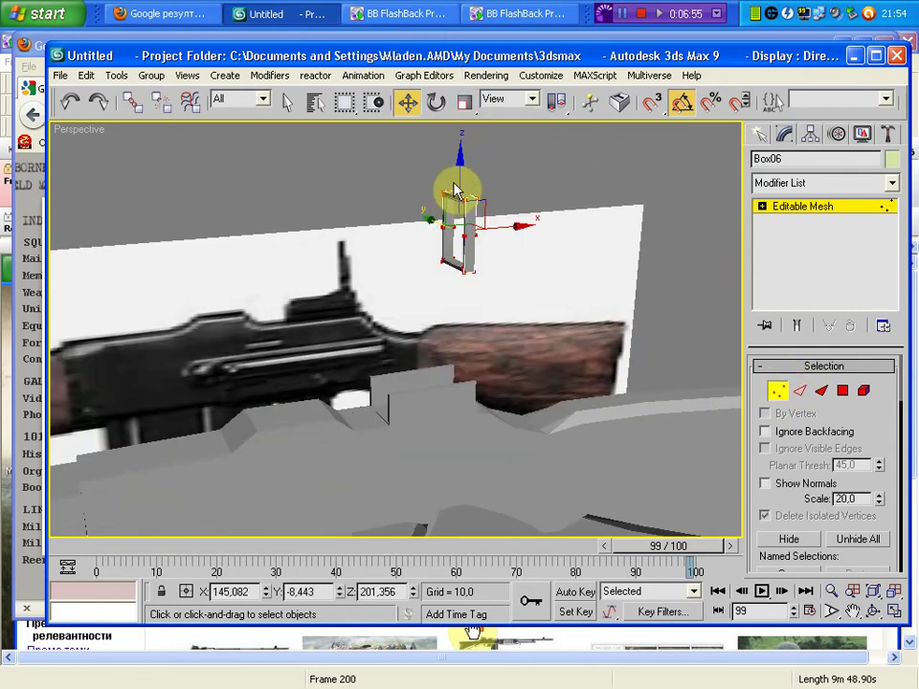
{"action": "left_click_drag", "start_coordinate": [457, 191], "coordinate": [465, 298]}
{"action": "middle_click_drag", "start_coordinate": [466, 307], "coordinate": [369, 312], "text": "alt"}
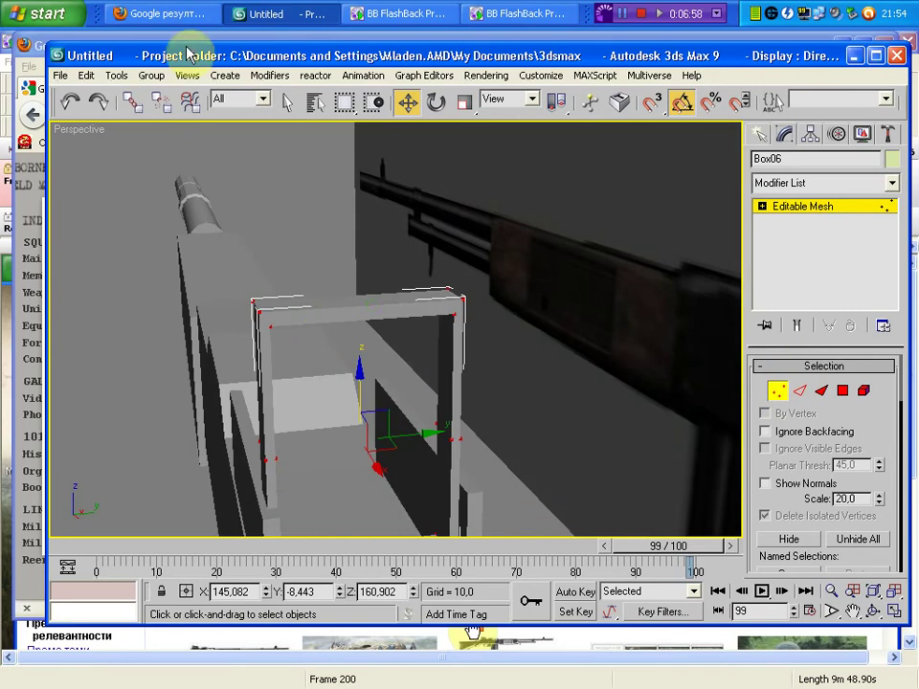
{"action": "left_click", "coordinate": [158, 13]}
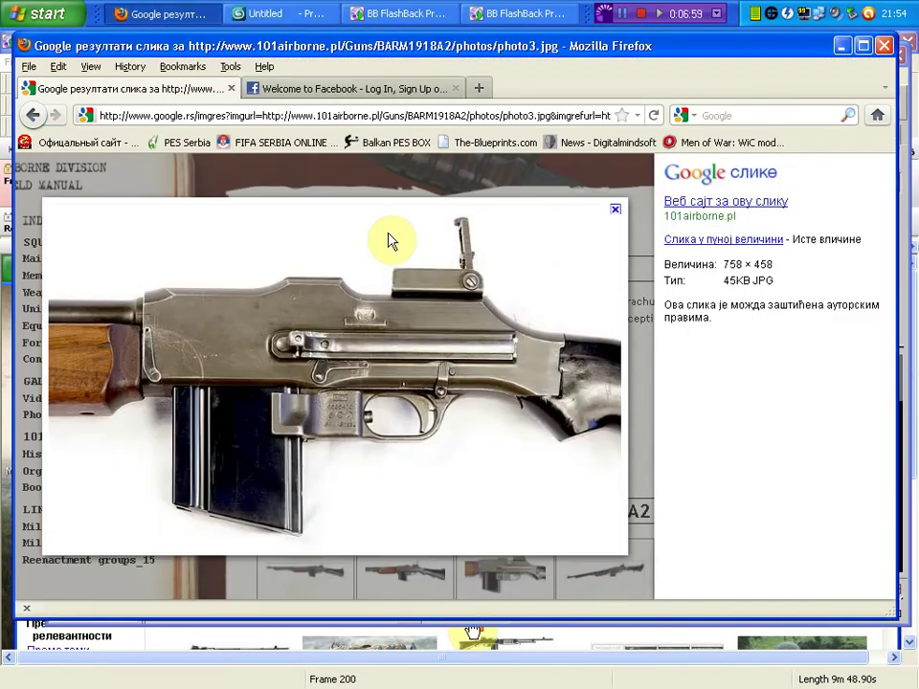
{"action": "left_click", "coordinate": [294, 10]}
{"action": "mouse_move", "coordinate": [436, 389]}
{"action": "middle_mouse_down", "text": "alt"}
{"action": "mouse_move", "coordinate": [463, 278]}
{"action": "mouse_move", "coordinate": [485, 285]}
{"action": "middle_mouse_up", "text": "alt"}
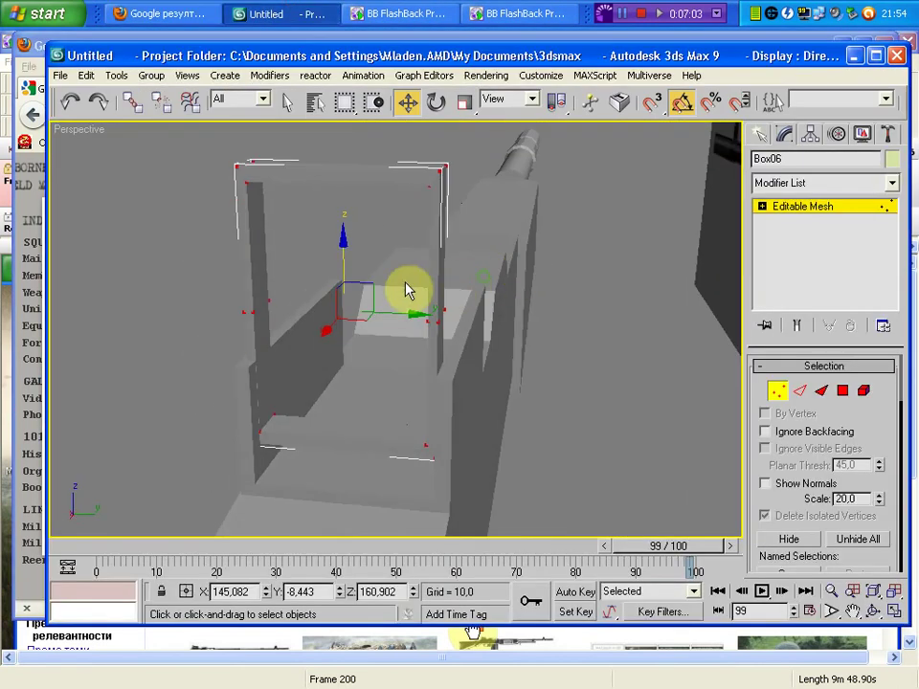
Step: Drop the frame's top vertices slightly and scale both frame pieces to 70% along Y
{"action": "middle_click_drag", "start_coordinate": [405, 290], "coordinate": [433, 284], "text": "alt"}
{"action": "left_click_drag", "start_coordinate": [393, 237], "coordinate": [391, 276]}
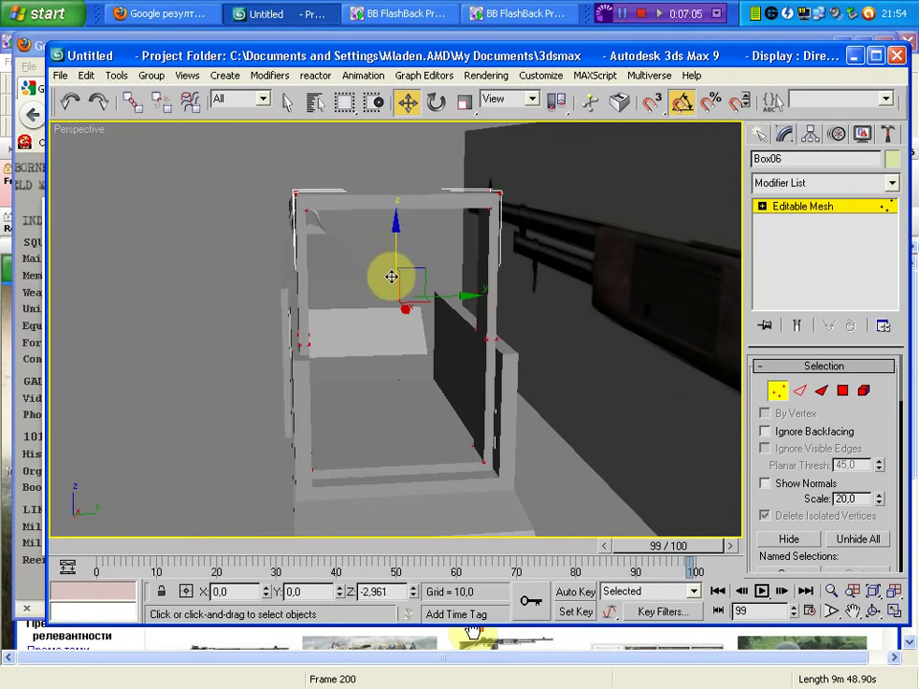
{"action": "left_click", "coordinate": [488, 351]}
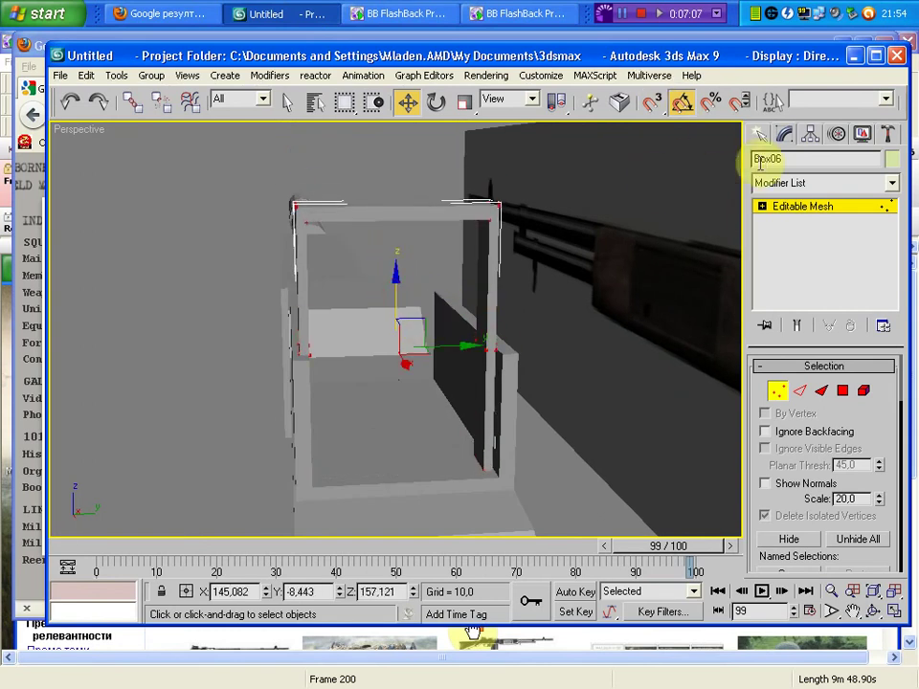
{"action": "left_click", "coordinate": [759, 134]}
{"action": "left_click", "coordinate": [517, 361], "text": "ctrl"}
{"action": "right_click", "coordinate": [515, 388]}
{"action": "left_click", "coordinate": [513, 391]}
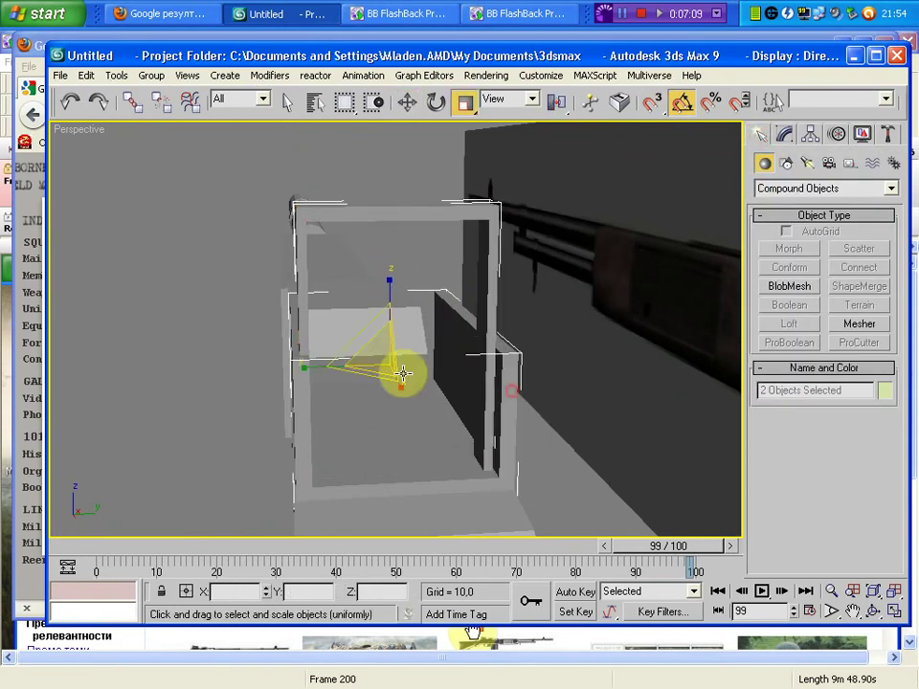
{"action": "key", "text": "r"}
{"action": "middle_click_drag", "start_coordinate": [403, 373], "coordinate": [307, 355], "text": "alt"}
{"action": "left_click_drag", "start_coordinate": [308, 355], "coordinate": [334, 362]}
{"action": "left_click", "coordinate": [133, 305]}
Step: Centre Box06's pivot and raise the rear-sight frame to Z 164.732
{"action": "scroll", "coordinate": [335, 315], "scroll_direction": "up", "scroll_amount": 5}
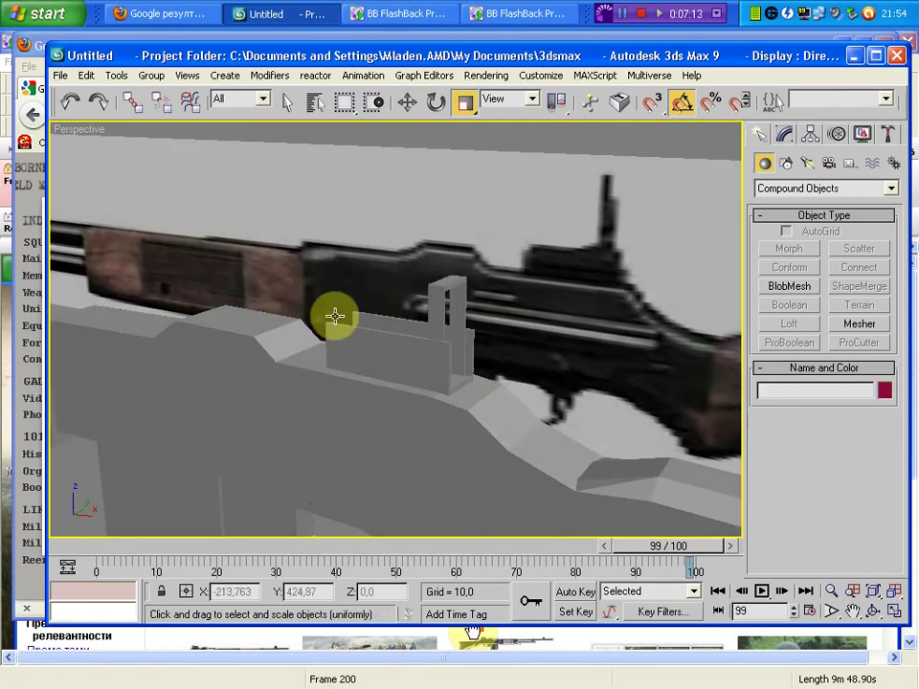
{"action": "right_click", "coordinate": [436, 287]}
{"action": "left_click", "coordinate": [442, 297]}
{"action": "middle_click_drag", "start_coordinate": [455, 278], "coordinate": [507, 264], "text": "alt"}
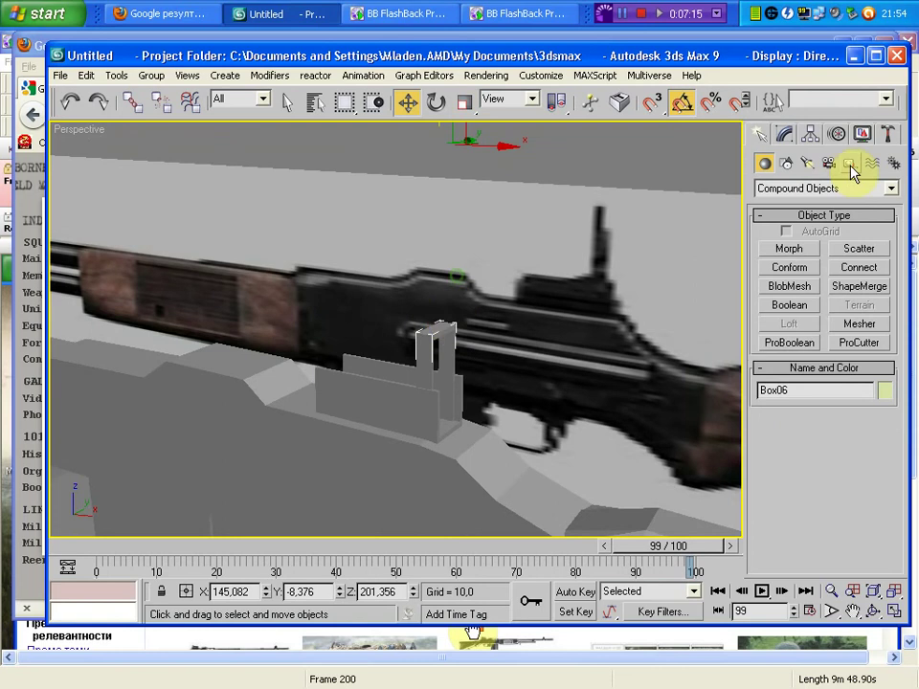
{"action": "left_click", "coordinate": [810, 133]}
{"action": "left_click", "coordinate": [824, 247]}
{"action": "left_click", "coordinate": [824, 340]}
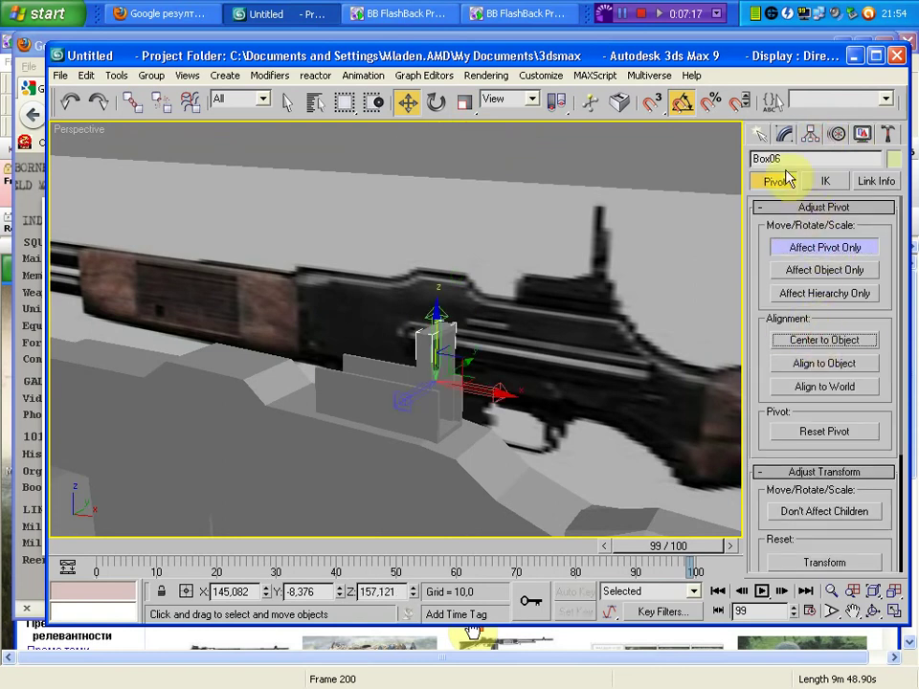
{"action": "left_click", "coordinate": [758, 133]}
{"action": "middle_click_drag", "start_coordinate": [662, 214], "coordinate": [482, 356], "text": "alt"}
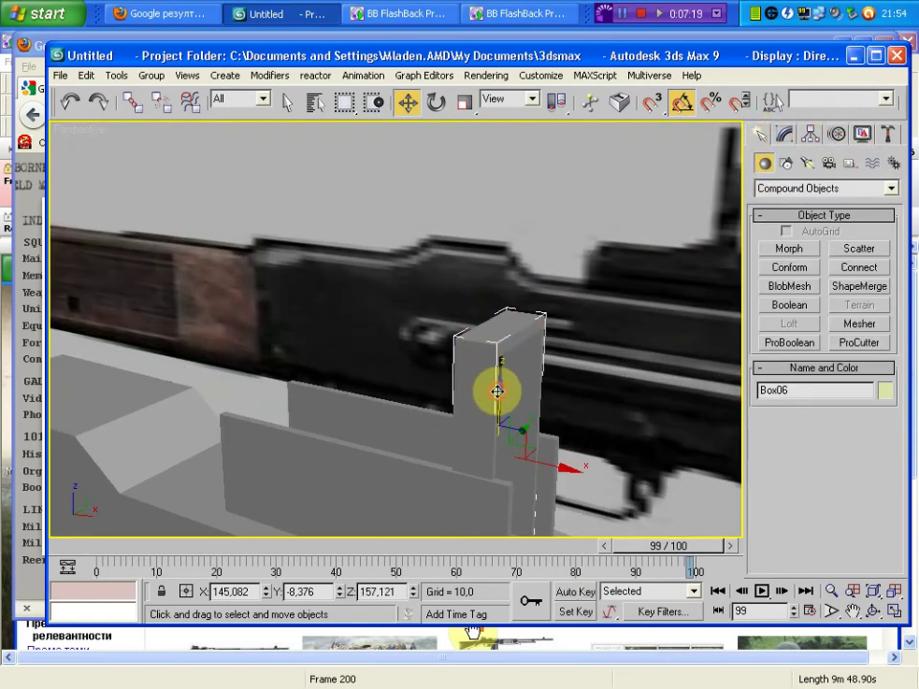
{"action": "left_click_drag", "start_coordinate": [497, 391], "coordinate": [507, 299]}
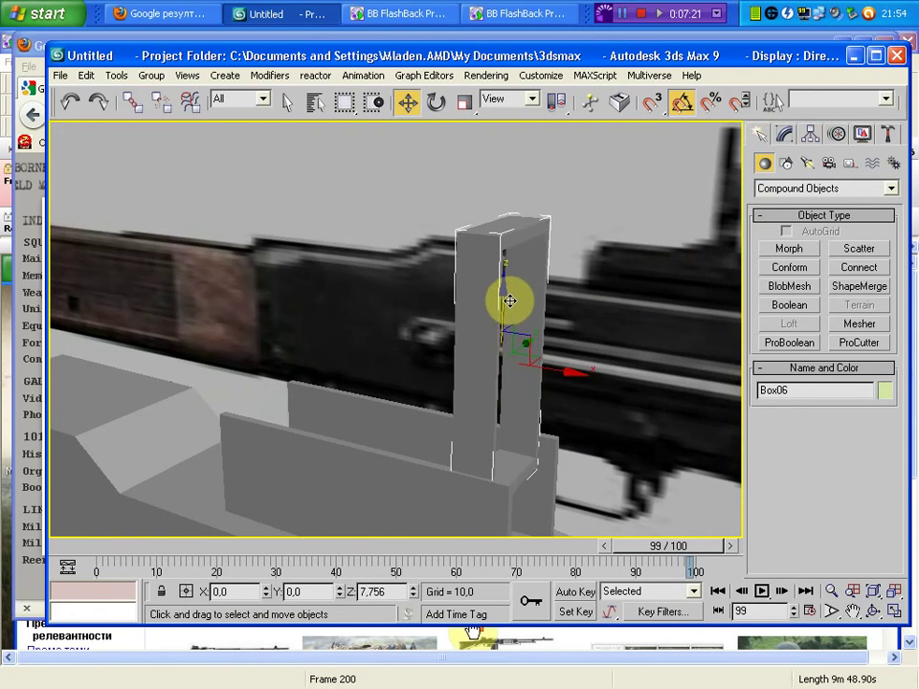
{"action": "mouse_move", "coordinate": [507, 300]}
{"action": "middle_mouse_down", "text": "alt"}
{"action": "mouse_move", "coordinate": [527, 378]}
{"action": "mouse_move", "coordinate": [379, 372]}
{"action": "mouse_move", "coordinate": [375, 328]}
{"action": "mouse_move", "coordinate": [390, 342]}
{"action": "mouse_move", "coordinate": [457, 338]}
{"action": "middle_mouse_up", "text": "alt"}
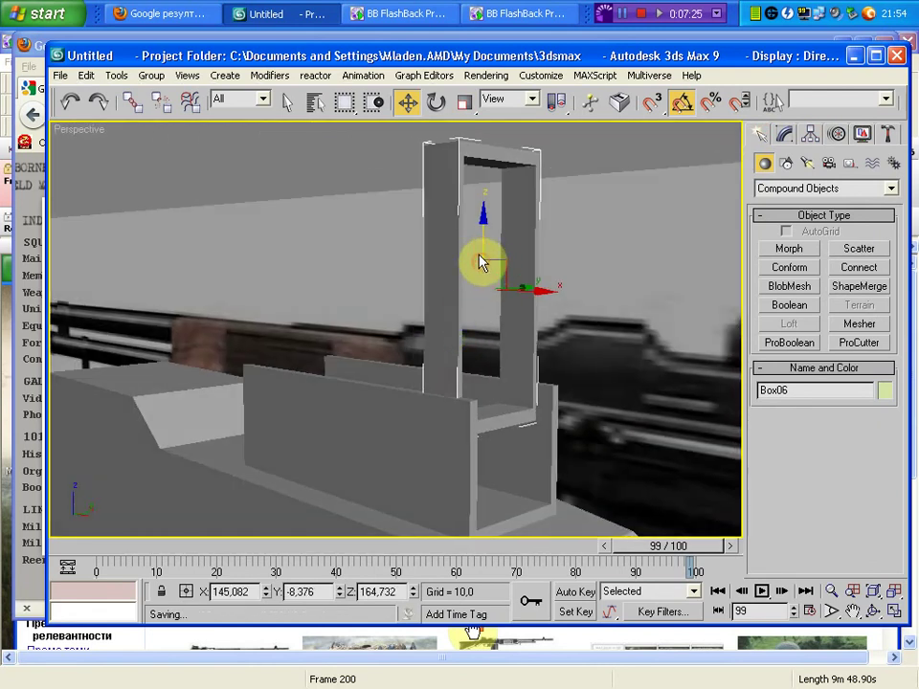
{"action": "left_click", "coordinate": [337, 280]}
Step: Frame the rifle, toggle between four viewports and a maximized Perspective, and show polygon counts
{"action": "key", "text": "z"}
{"action": "middle_click_drag", "start_coordinate": [337, 285], "coordinate": [508, 348], "text": "alt"}
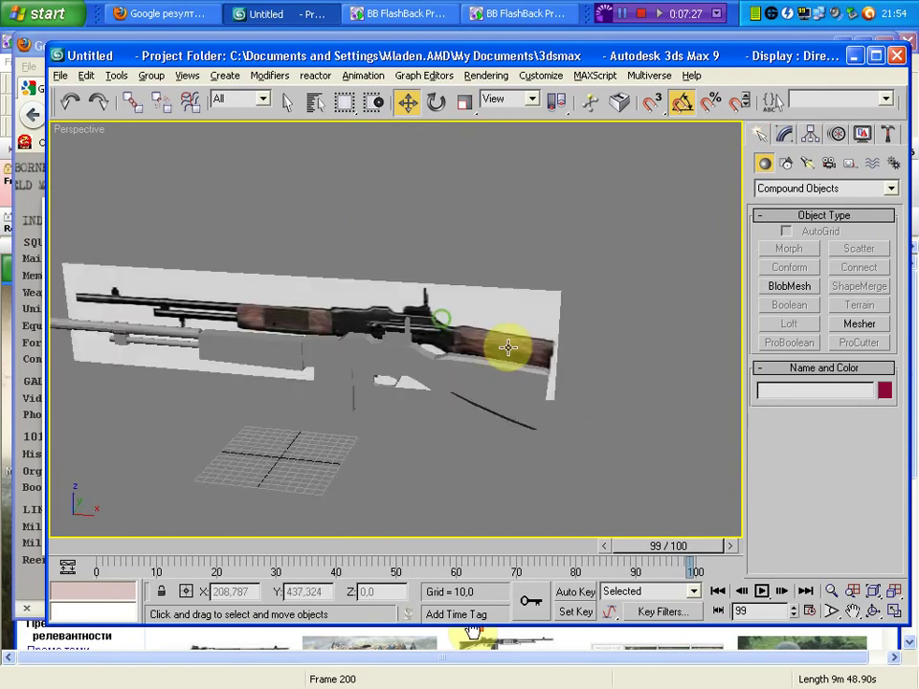
{"action": "left_click", "coordinate": [893, 611]}
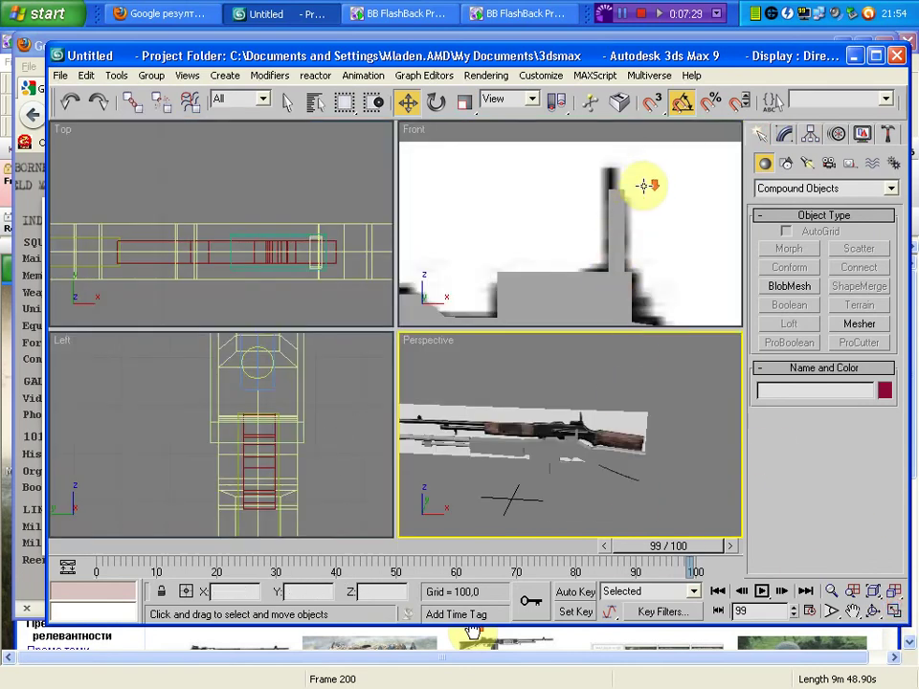
{"action": "scroll", "coordinate": [580, 236], "scroll_direction": "down", "scroll_amount": 2}
{"action": "scroll", "coordinate": [567, 198], "scroll_direction": "down", "scroll_amount": 3}
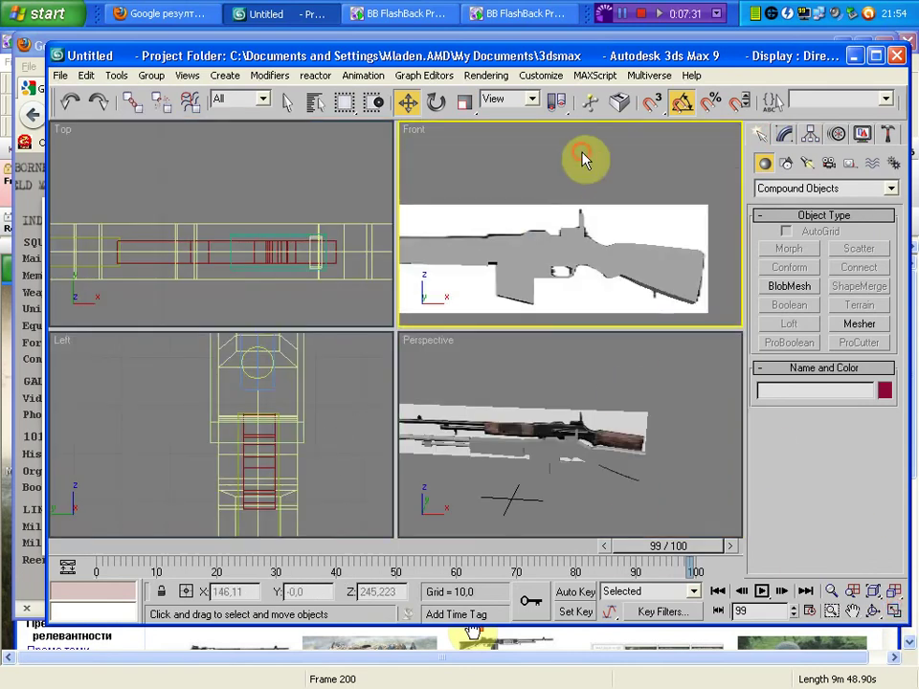
{"action": "scroll", "coordinate": [585, 158], "scroll_direction": "down", "scroll_amount": 2}
{"action": "scroll", "coordinate": [558, 269], "scroll_direction": "up", "scroll_amount": 2}
{"action": "scroll", "coordinate": [609, 256], "scroll_direction": "up", "scroll_amount": 1}
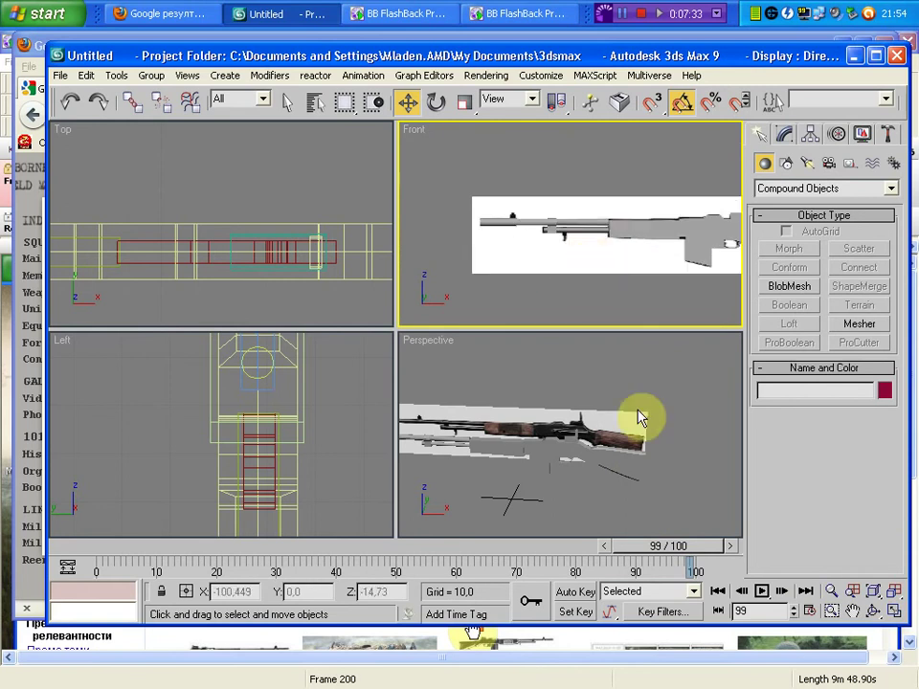
{"action": "scroll", "coordinate": [674, 464], "scroll_direction": "up", "scroll_amount": 2}
{"action": "key", "text": "alt+w"}
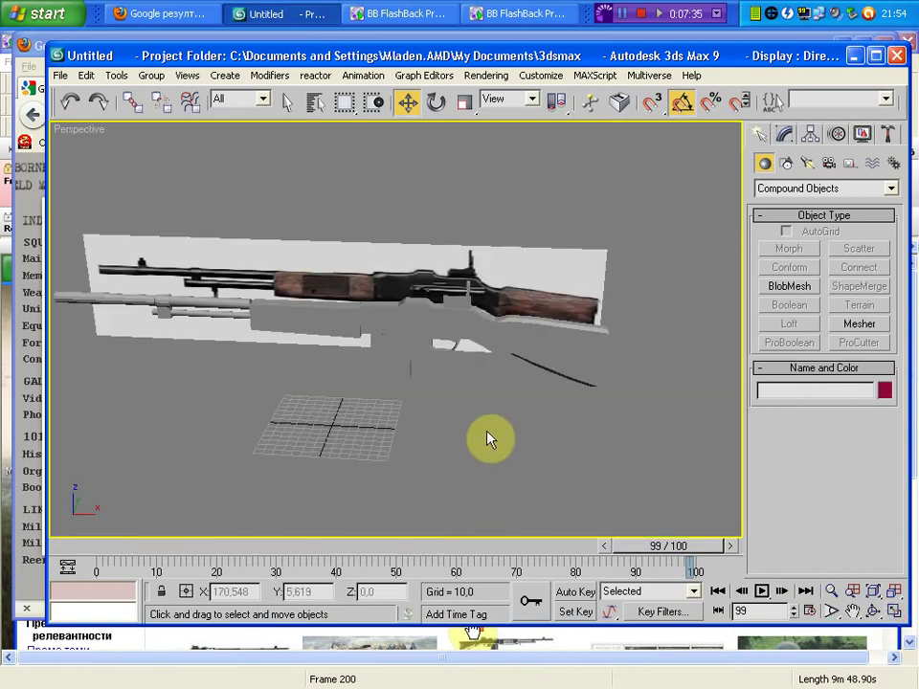
{"action": "key", "text": "7"}
{"action": "mouse_move", "coordinate": [321, 387]}
{"action": "middle_mouse_down", "text": "alt"}
{"action": "mouse_move", "coordinate": [389, 407]}
{"action": "mouse_move", "coordinate": [528, 417]}
{"action": "mouse_move", "coordinate": [522, 379]}
{"action": "mouse_move", "coordinate": [482, 365]}
{"action": "mouse_move", "coordinate": [314, 350]}
{"action": "middle_mouse_up", "text": "alt"}
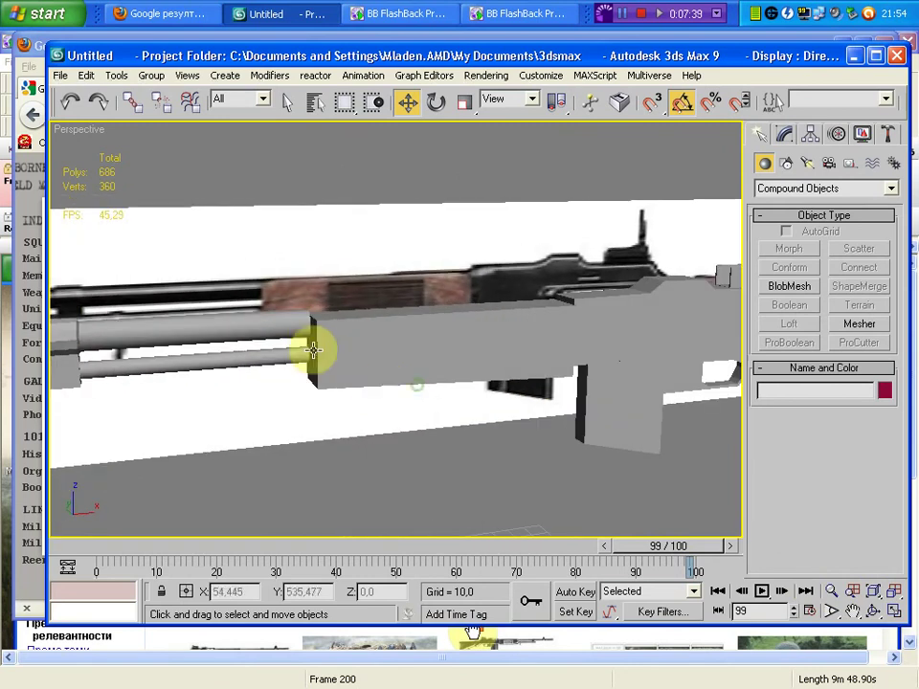
Step: Select Cylinder01 and add a second rear-sight part to the selection
{"action": "left_click", "coordinate": [265, 325]}
{"action": "left_click", "coordinate": [892, 610]}
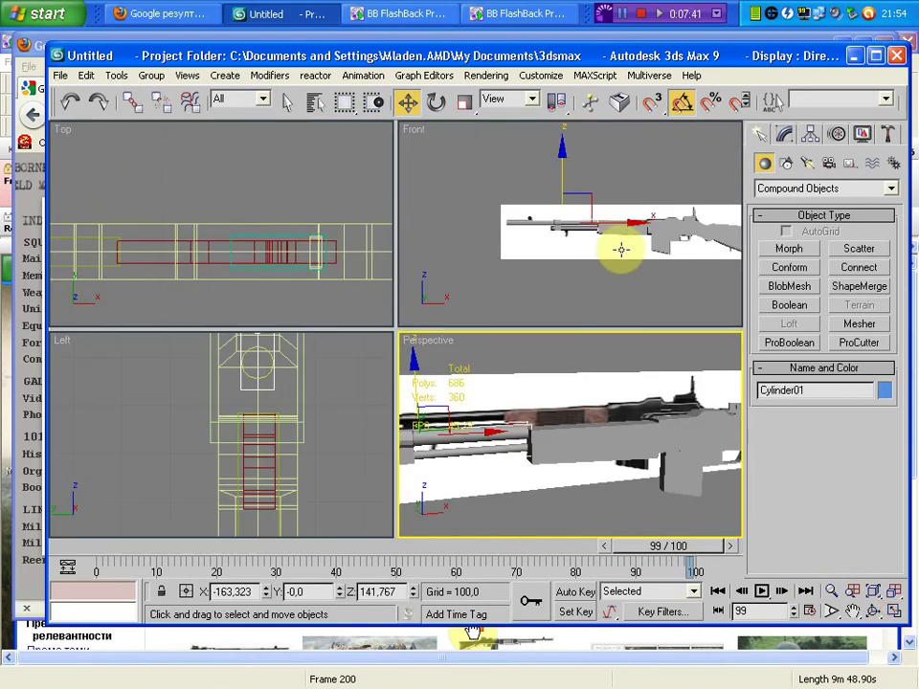
{"action": "mouse_move", "coordinate": [657, 414]}
{"action": "middle_mouse_down", "text": "alt"}
{"action": "mouse_move", "coordinate": [563, 511]}
{"action": "mouse_move", "coordinate": [642, 488]}
{"action": "mouse_move", "coordinate": [580, 441]}
{"action": "middle_mouse_up", "text": "alt"}
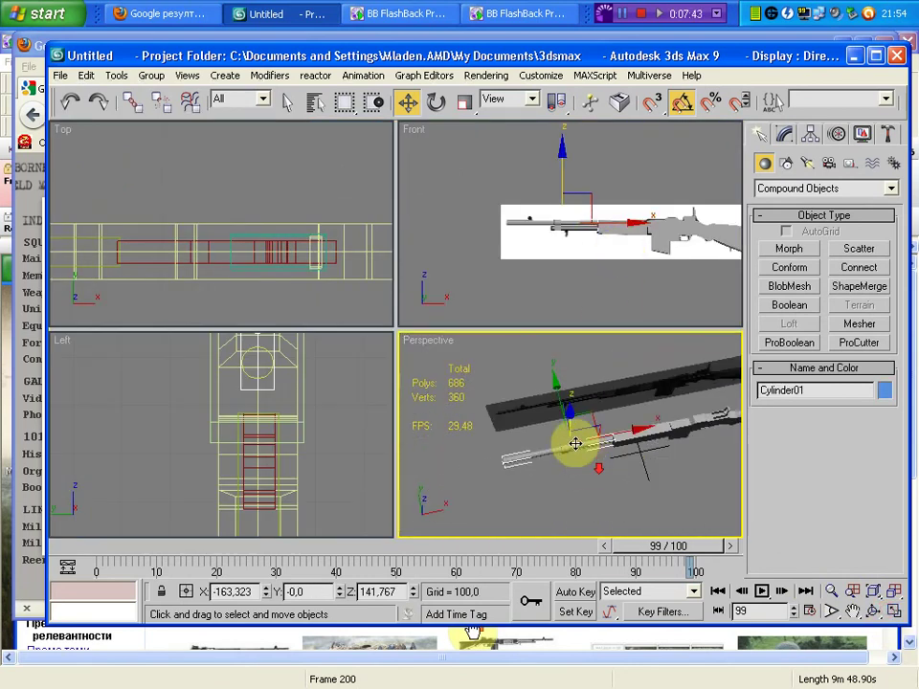
{"action": "left_click", "coordinate": [555, 386], "text": "ctrl"}
{"action": "scroll", "coordinate": [580, 201], "scroll_direction": "up", "scroll_amount": 3}
{"action": "scroll", "coordinate": [518, 178], "scroll_direction": "up", "scroll_amount": 3}
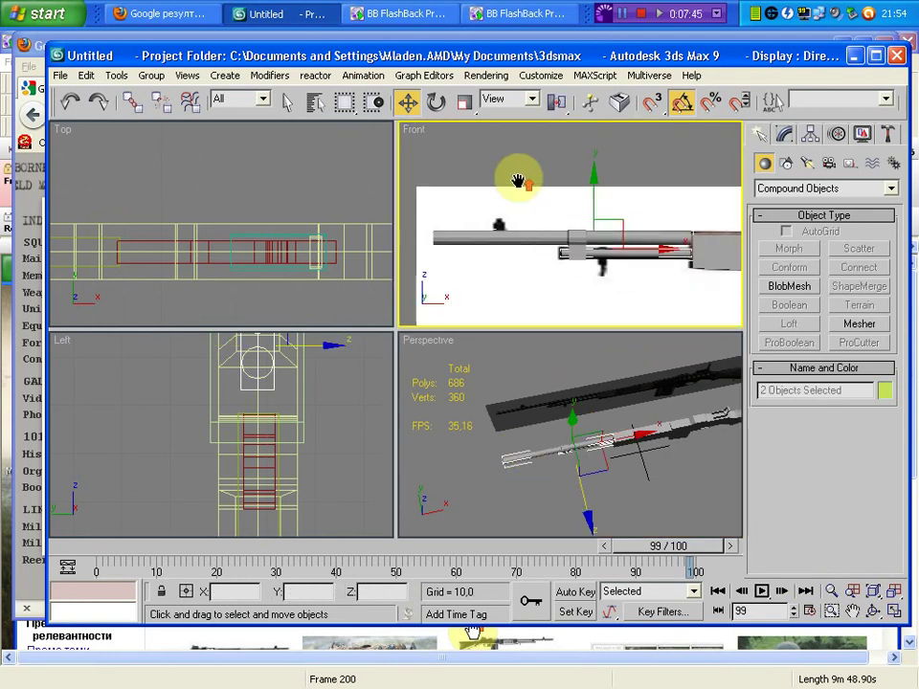
{"action": "middle_click_drag", "start_coordinate": [519, 178], "coordinate": [553, 203]}
Step: Nudge the two selected parts down and scale them to 106% along X
{"action": "left_click_drag", "start_coordinate": [543, 204], "coordinate": [544, 207]}
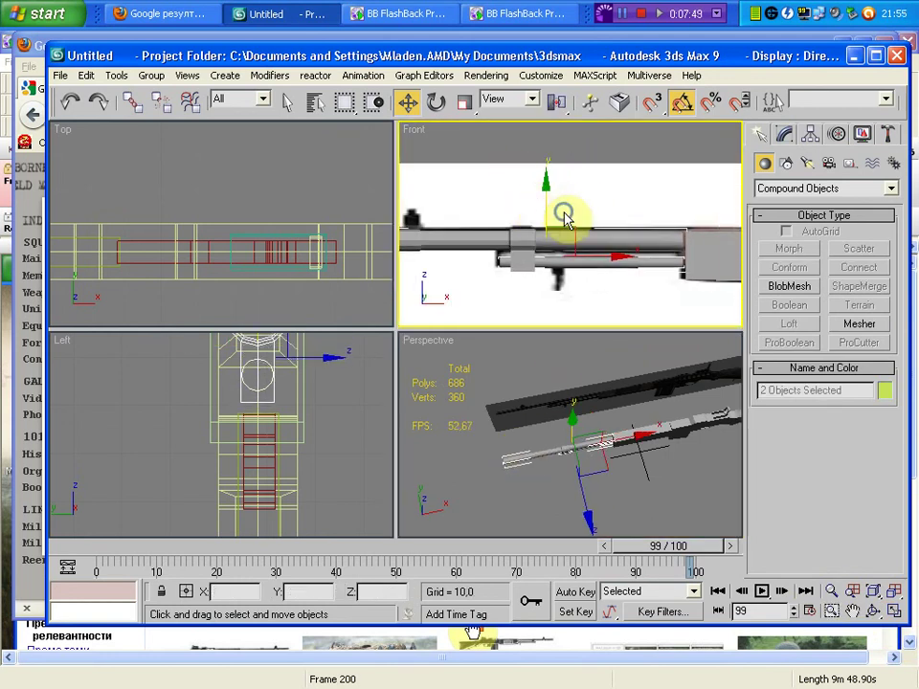
{"action": "right_click", "coordinate": [564, 216]}
{"action": "left_click", "coordinate": [617, 257]}
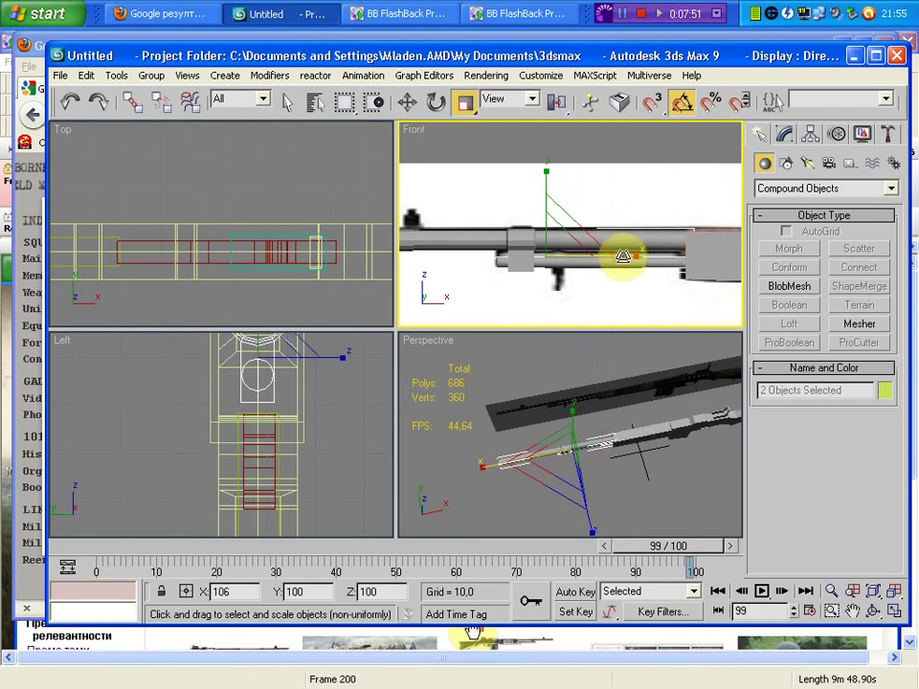
{"action": "scroll", "coordinate": [632, 251], "scroll_direction": "down", "scroll_amount": 2}
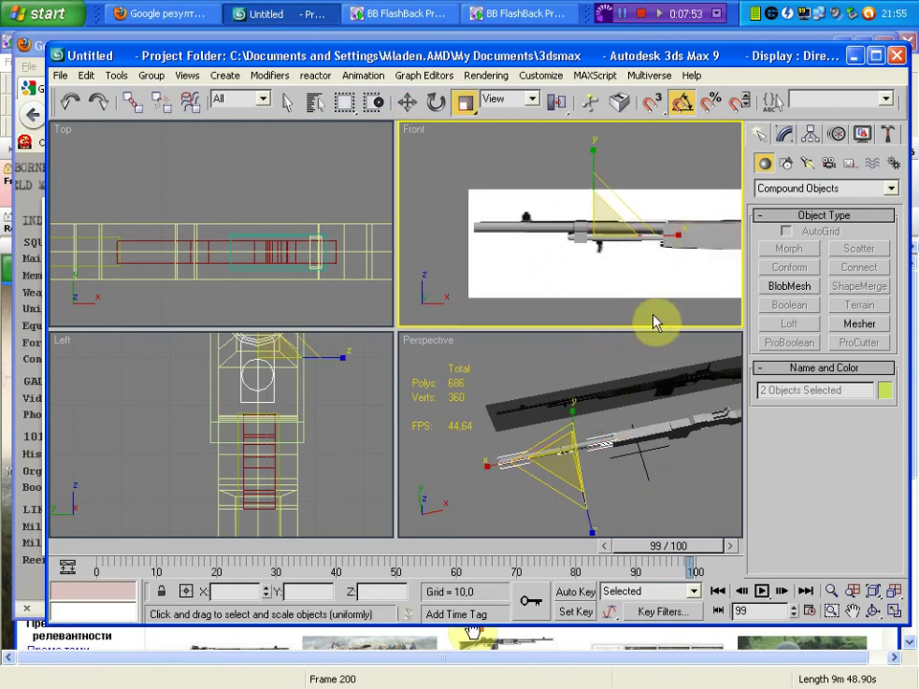
{"action": "scroll", "coordinate": [616, 430], "scroll_direction": "up", "scroll_amount": 3}
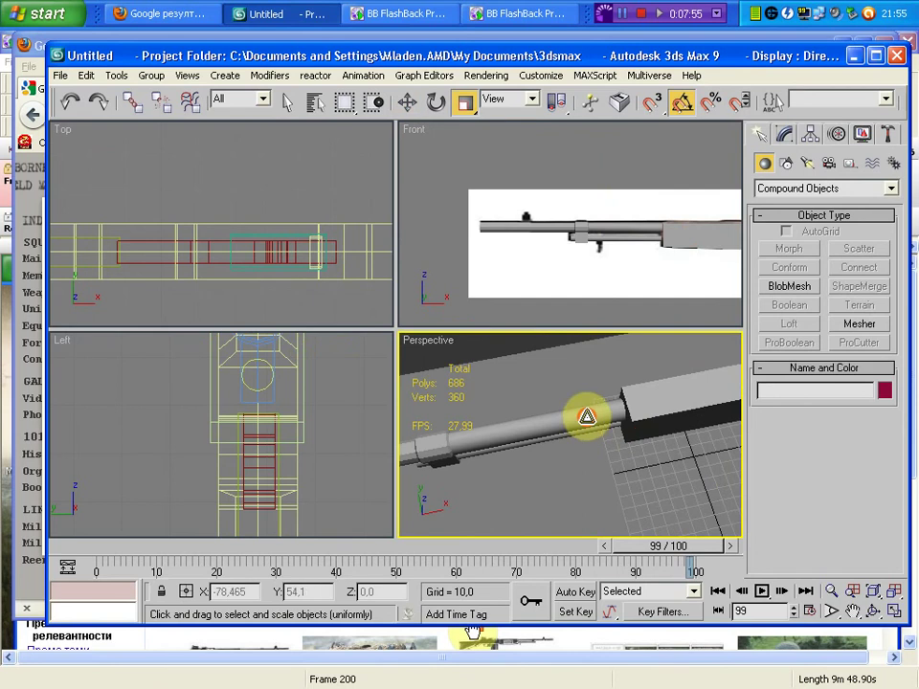
Step: Convert Cylinder01 to an Editable Mesh and enter Vertex mode with Move active
{"action": "right_click", "coordinate": [590, 435]}
{"action": "left_click", "coordinate": [538, 476]}
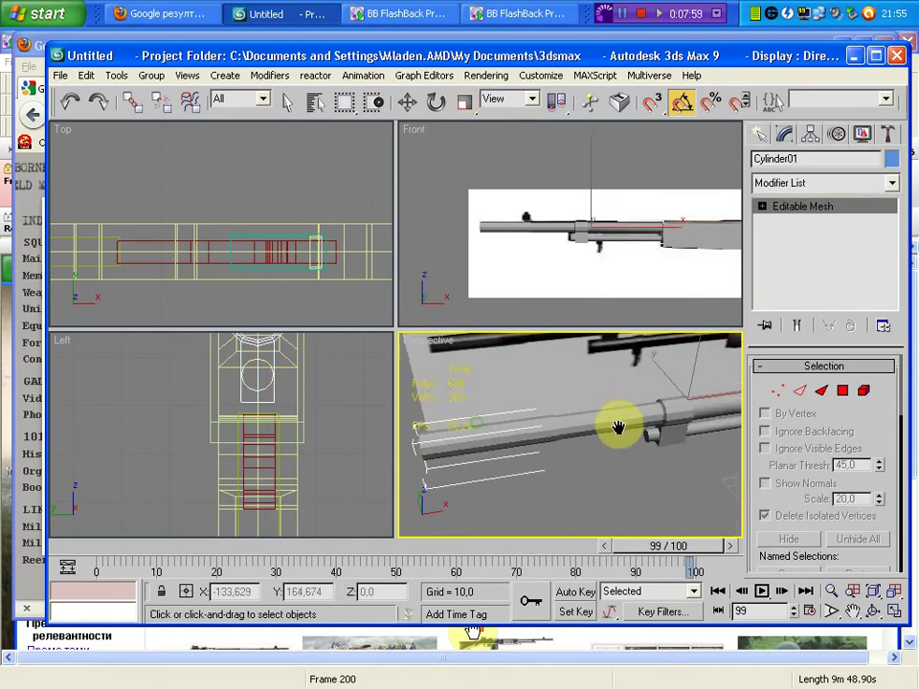
{"action": "middle_click_drag", "start_coordinate": [572, 402], "coordinate": [615, 424], "text": "alt"}
{"action": "left_click", "coordinate": [777, 390]}
{"action": "scroll", "coordinate": [579, 273], "scroll_direction": "up", "scroll_amount": 3}
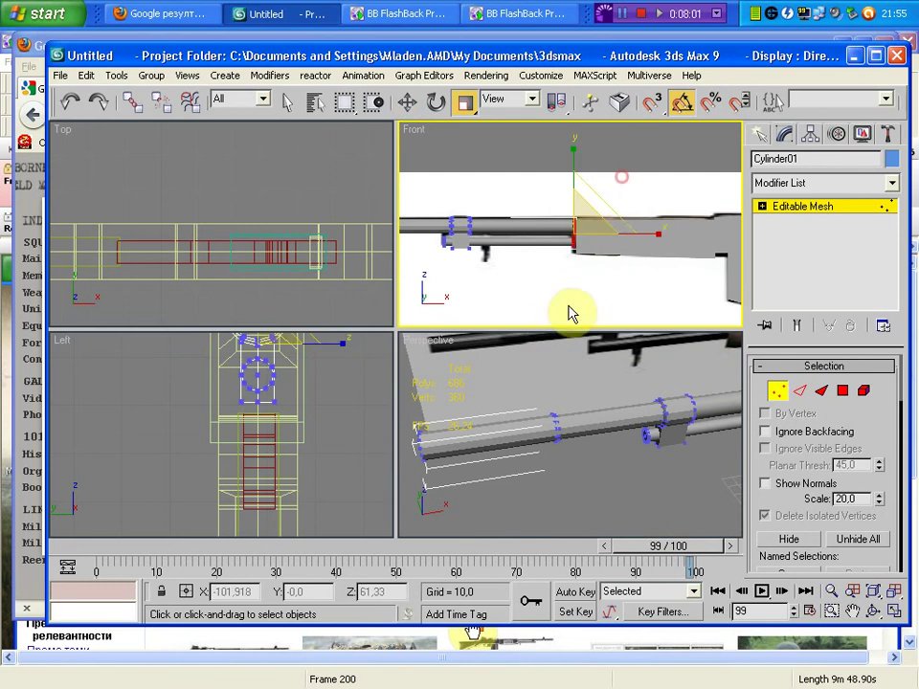
{"action": "right_click", "coordinate": [634, 258]}
{"action": "left_click", "coordinate": [652, 276]}
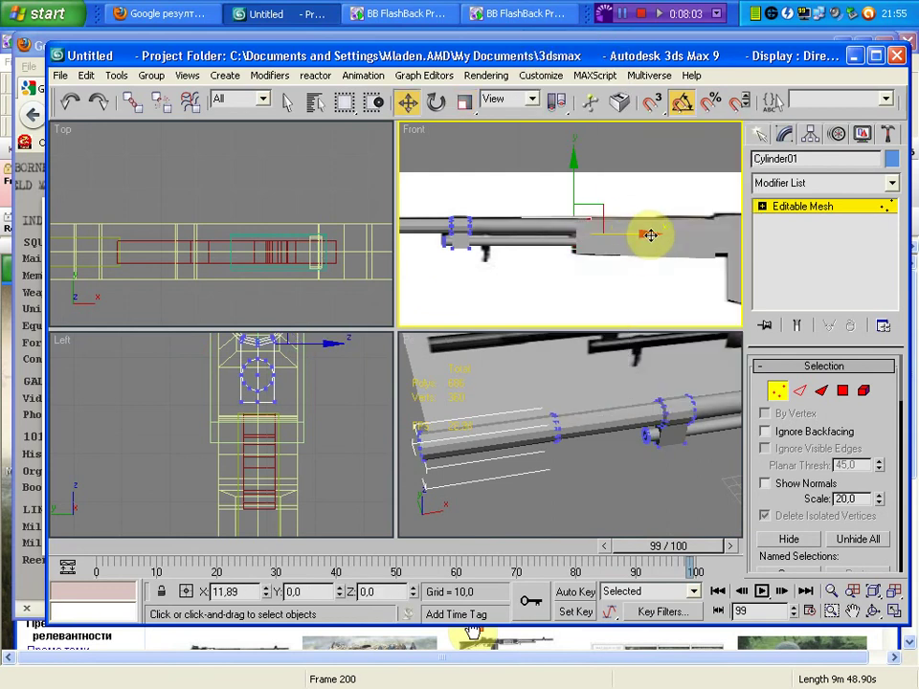
{"action": "middle_click_drag", "start_coordinate": [663, 442], "coordinate": [396, 475], "text": "alt"}
{"action": "middle_click_drag", "start_coordinate": [608, 475], "coordinate": [620, 480], "text": "alt"}
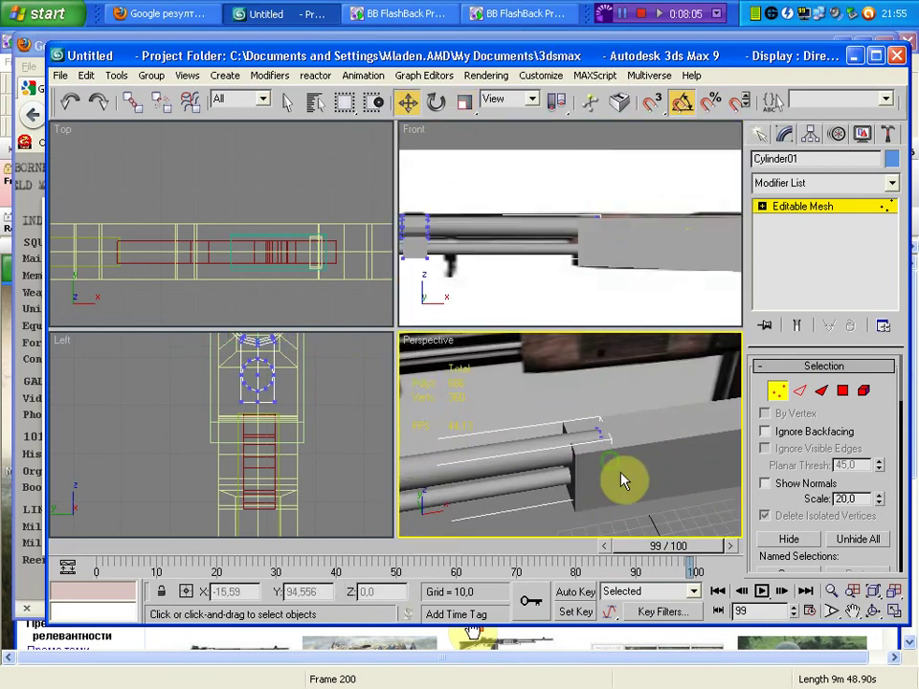
Step: In Firefox, open the larger preview of the Dragon 1/6 M1918A2 BAR image
{"action": "left_click", "coordinate": [163, 14]}
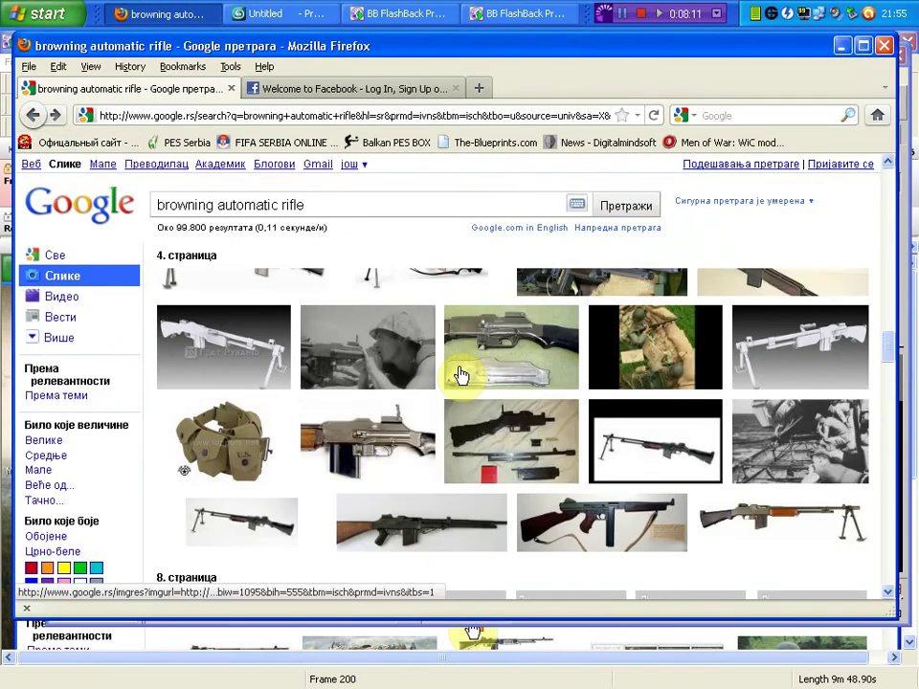
{"action": "scroll", "coordinate": [670, 483], "scroll_direction": "down", "scroll_amount": 5}
{"action": "scroll", "coordinate": [727, 421], "scroll_direction": "down", "scroll_amount": 1}
{"action": "scroll", "coordinate": [775, 359], "scroll_direction": "up", "scroll_amount": 2}
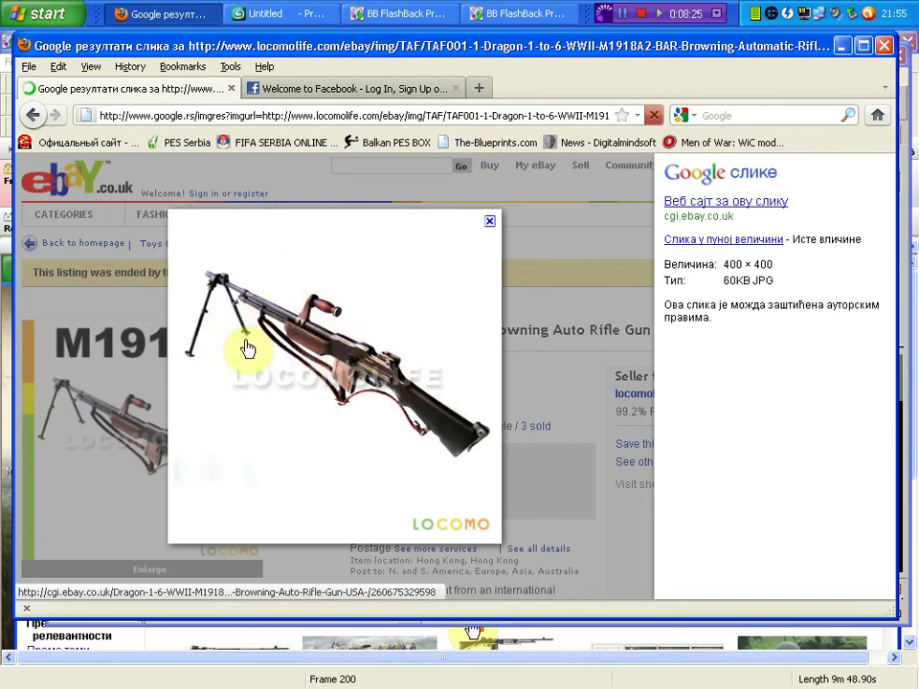
Step: Region-select the barrel-end vertices in the Front view and move them along X
{"action": "left_click", "coordinate": [287, 14]}
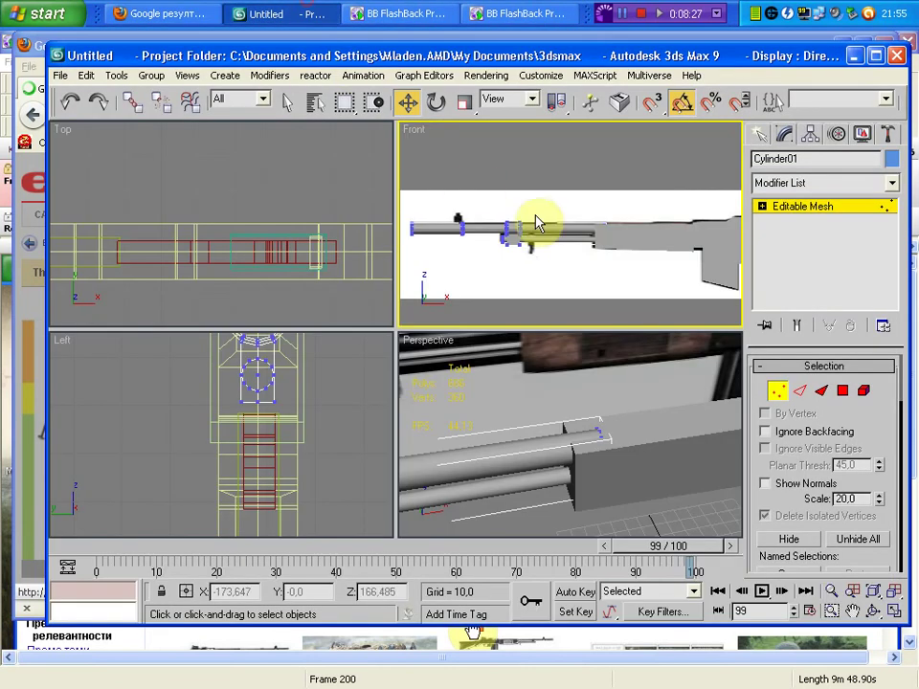
{"action": "scroll", "coordinate": [614, 303], "scroll_direction": "up", "scroll_amount": 3}
{"action": "left_click_drag", "start_coordinate": [637, 166], "coordinate": [550, 239]}
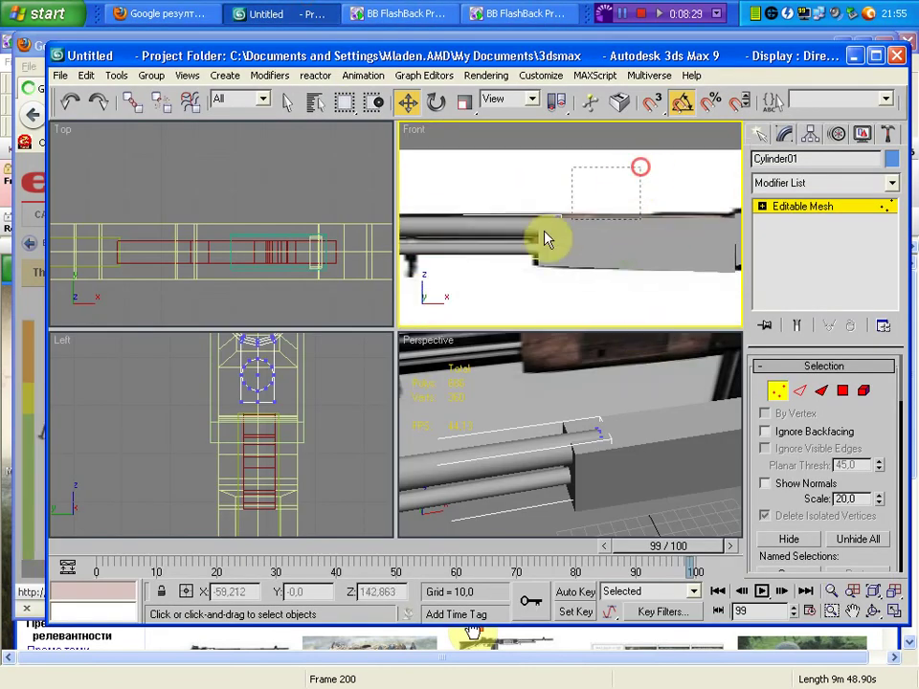
{"action": "middle_click_drag", "start_coordinate": [654, 250], "coordinate": [559, 244]}
{"action": "left_click_drag", "start_coordinate": [553, 233], "coordinate": [484, 240]}
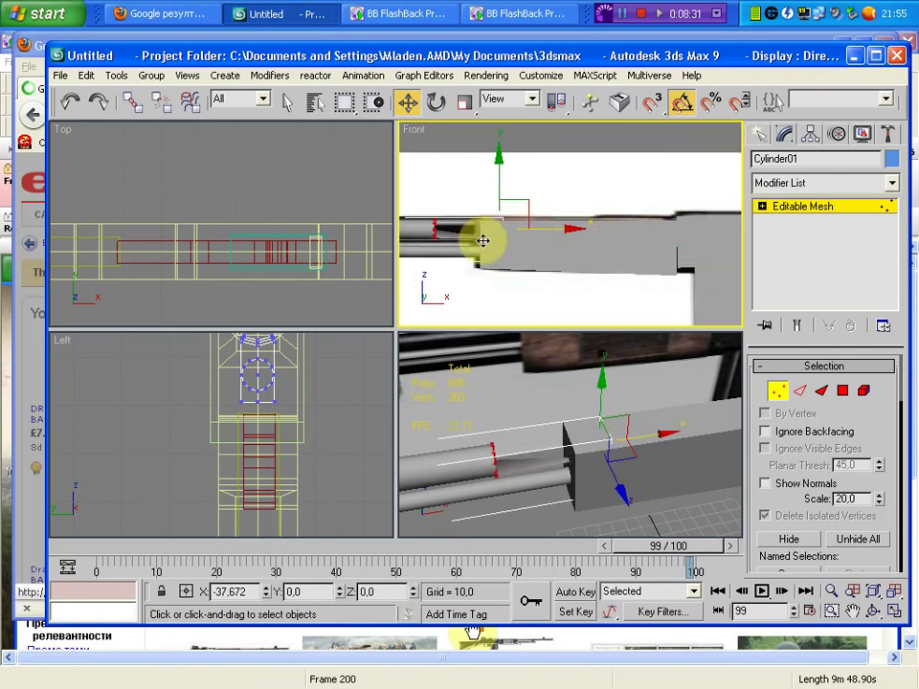
{"action": "left_click_drag", "start_coordinate": [571, 181], "coordinate": [451, 246]}
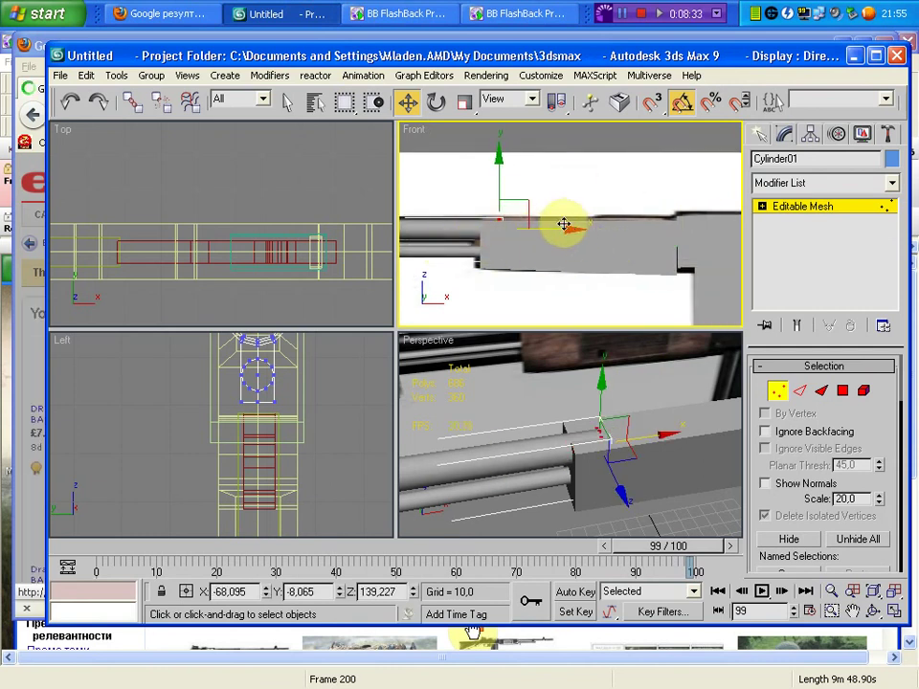
{"action": "left_click_drag", "start_coordinate": [563, 224], "coordinate": [682, 240]}
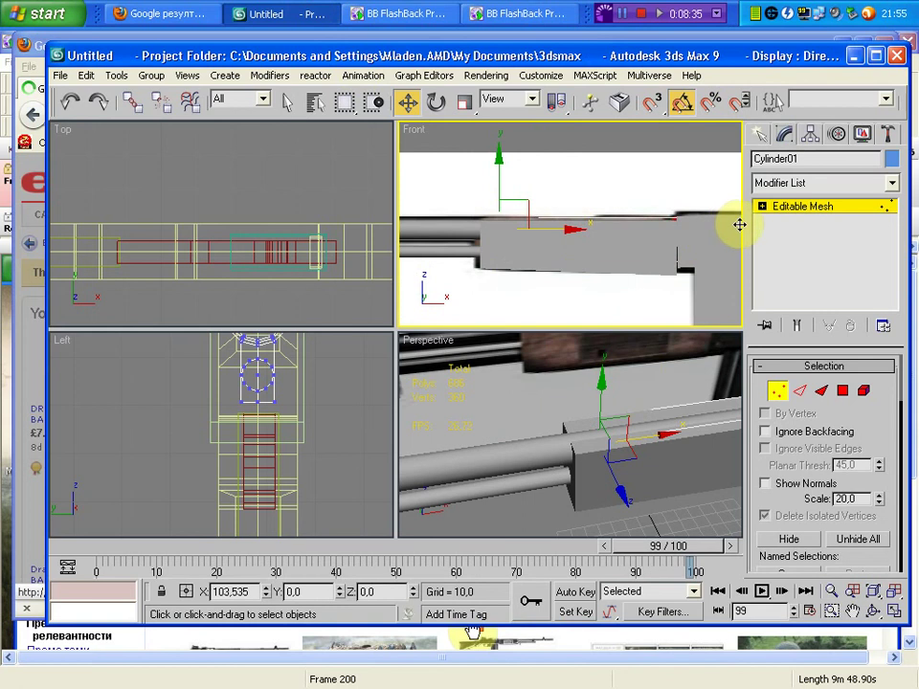
Step: Convert Box02 to an Editable Mesh, lower its top vertices slightly, then return to Firefox
{"action": "left_click", "coordinate": [759, 134]}
{"action": "left_click", "coordinate": [642, 495]}
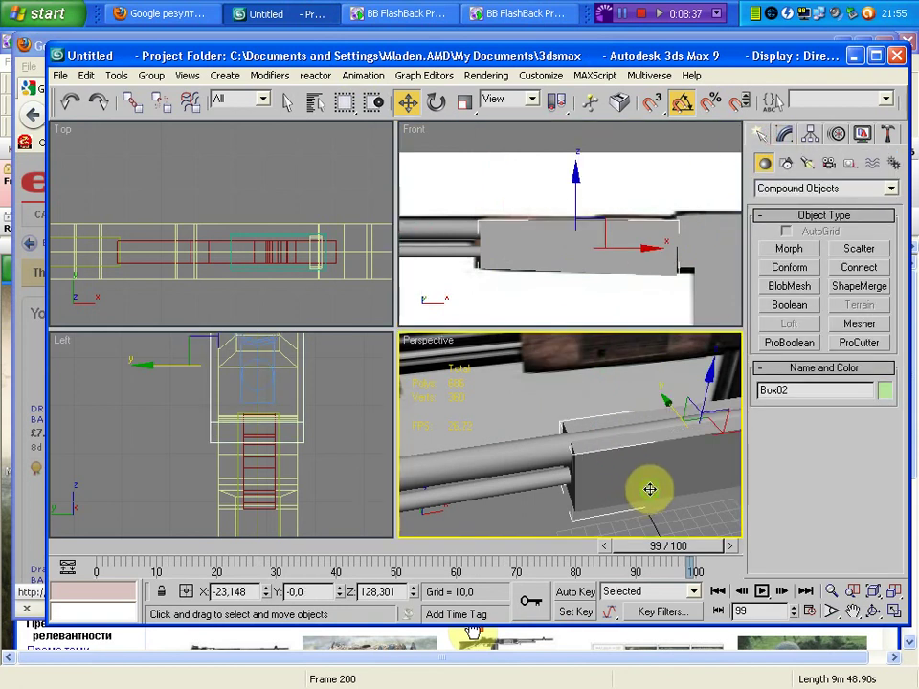
{"action": "right_click", "coordinate": [598, 406]}
{"action": "left_click", "coordinate": [789, 608]}
{"action": "left_click", "coordinate": [774, 391]}
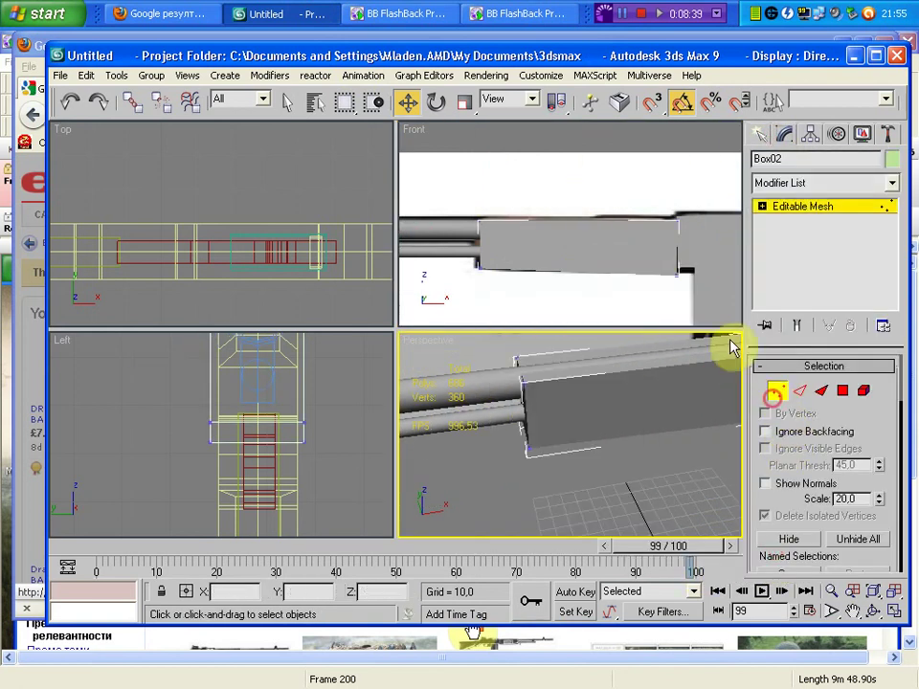
{"action": "left_click_drag", "start_coordinate": [696, 184], "coordinate": [425, 239]}
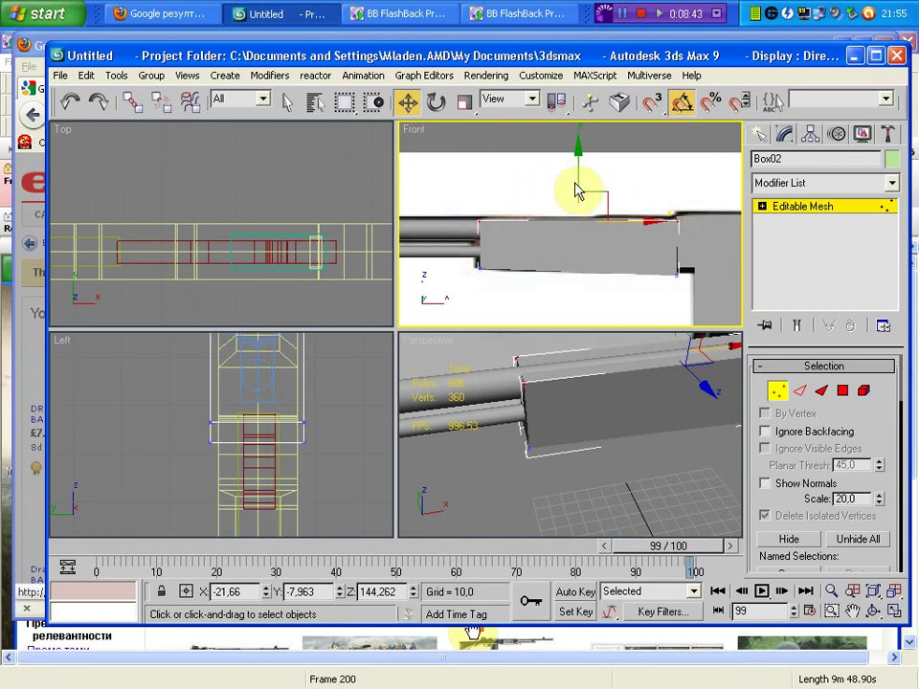
{"action": "left_click_drag", "start_coordinate": [575, 184], "coordinate": [576, 196]}
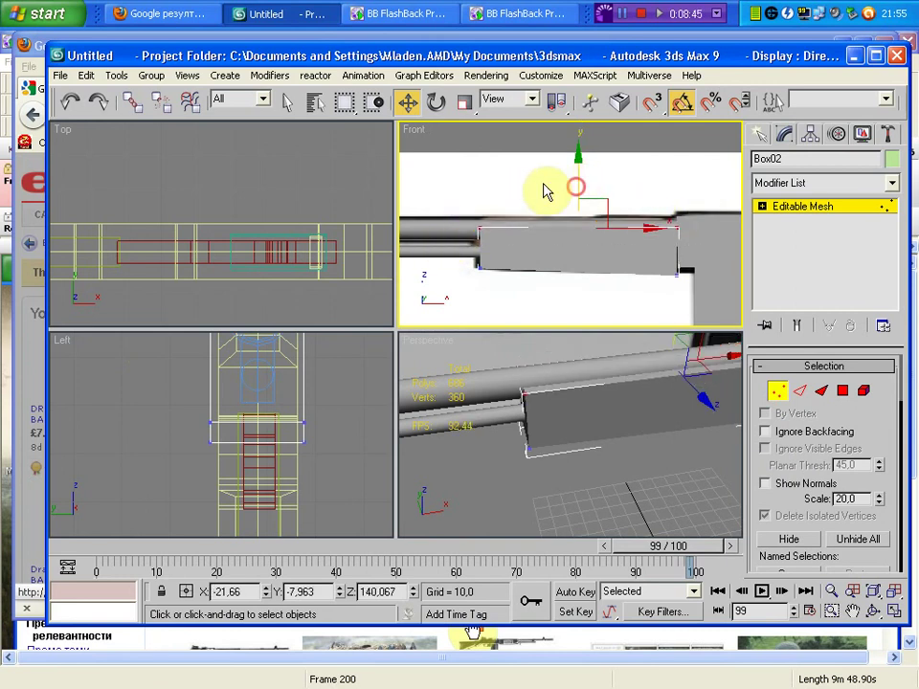
{"action": "left_click", "coordinate": [162, 14]}
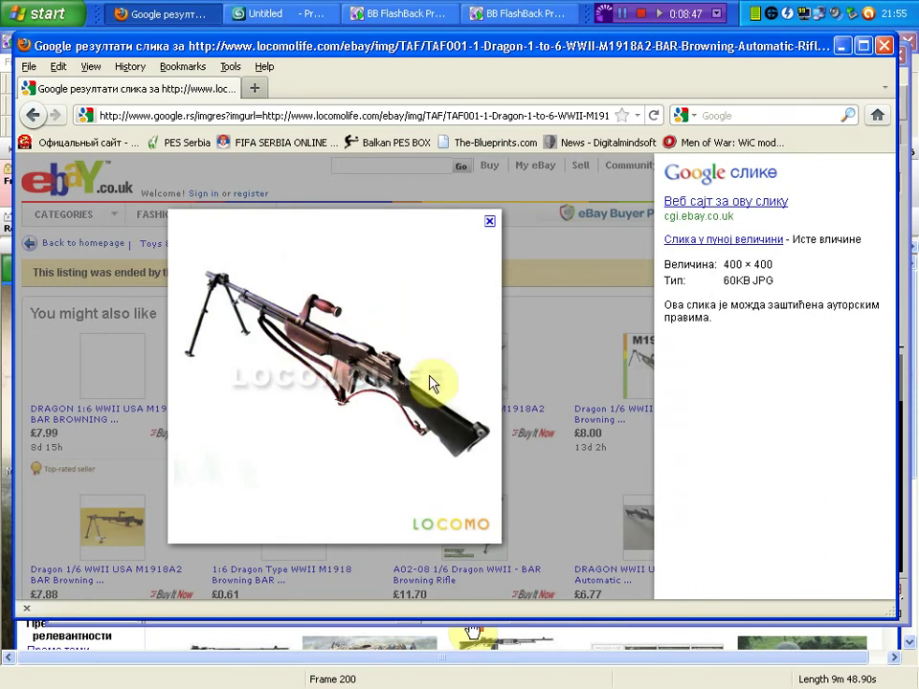
Step: Maximize the Perspective view, exit Box02 vertex editing, deselect, and orbit to a near side view of the rifle
{"action": "left_click", "coordinate": [292, 13]}
{"action": "right_click", "coordinate": [665, 468]}
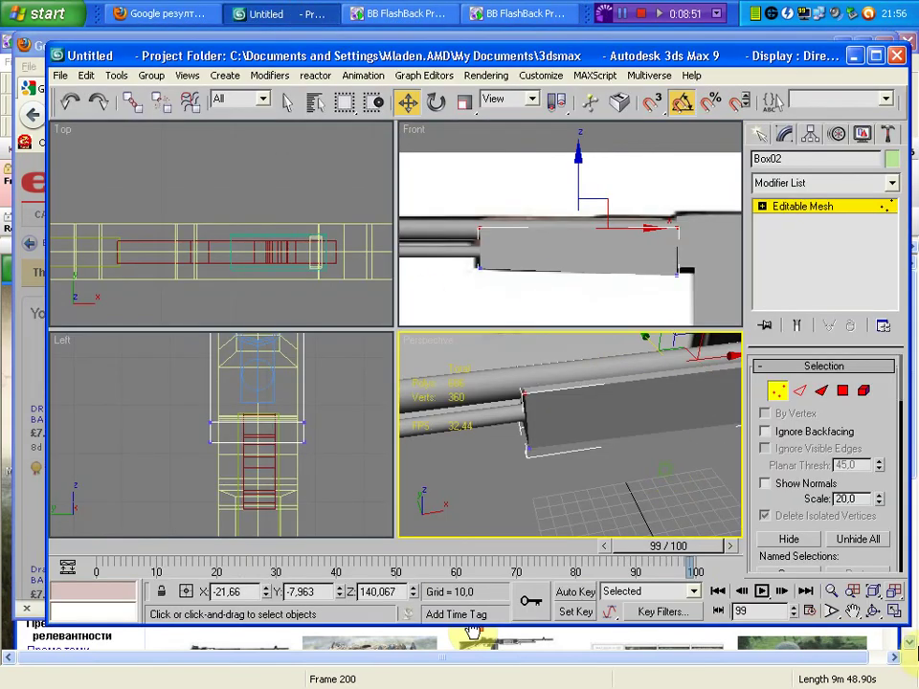
{"action": "left_click", "coordinate": [891, 612]}
{"action": "mouse_move", "coordinate": [468, 464]}
{"action": "middle_mouse_down", "text": "alt"}
{"action": "mouse_move", "coordinate": [595, 397]}
{"action": "mouse_move", "coordinate": [518, 390]}
{"action": "mouse_move", "coordinate": [685, 292]}
{"action": "middle_mouse_up", "text": "alt"}
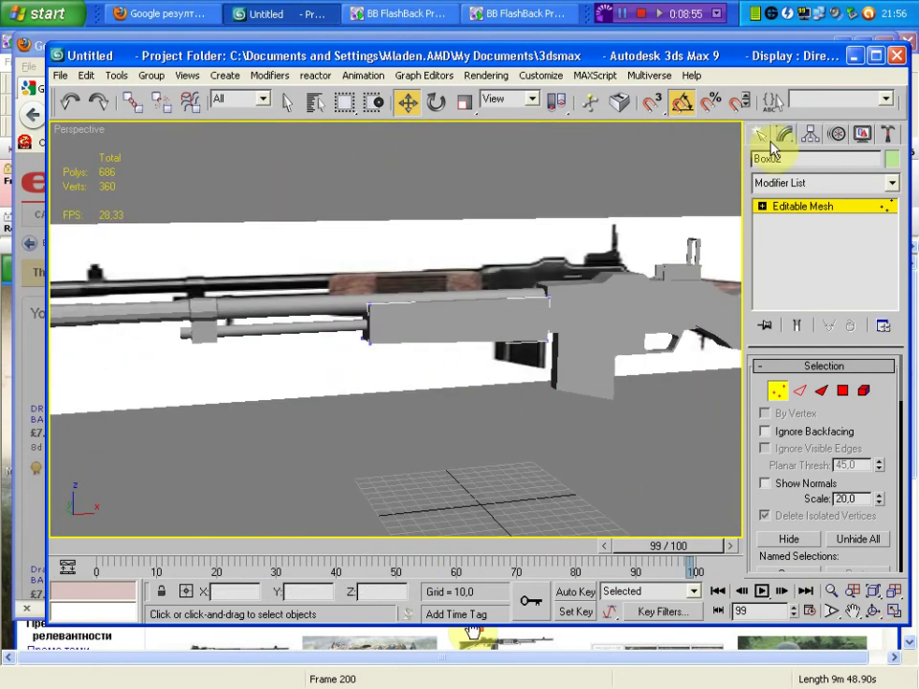
{"action": "left_click", "coordinate": [760, 136]}
{"action": "left_click", "coordinate": [556, 445]}
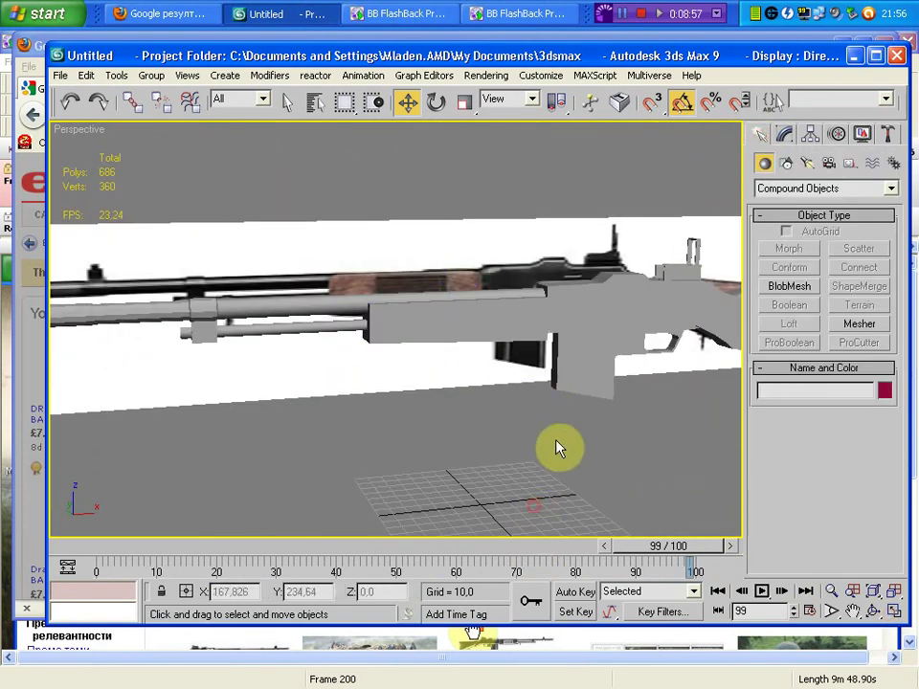
{"action": "scroll", "coordinate": [556, 448], "scroll_direction": "down", "scroll_amount": 5}
{"action": "mouse_move", "coordinate": [555, 451]}
{"action": "middle_mouse_down", "text": "alt"}
{"action": "mouse_move", "coordinate": [478, 478]}
{"action": "mouse_move", "coordinate": [446, 419]}
{"action": "mouse_move", "coordinate": [396, 418]}
{"action": "mouse_move", "coordinate": [508, 357]}
{"action": "middle_mouse_up", "text": "alt"}
{"action": "left_click", "coordinate": [508, 384]}
{"action": "left_click", "coordinate": [359, 426]}
{"action": "mouse_move", "coordinate": [358, 425]}
{"action": "middle_mouse_down", "text": "alt"}
{"action": "mouse_move", "coordinate": [431, 416]}
{"action": "mouse_move", "coordinate": [476, 485]}
{"action": "mouse_move", "coordinate": [570, 453]}
{"action": "mouse_move", "coordinate": [558, 435]}
{"action": "mouse_move", "coordinate": [478, 453]}
{"action": "middle_mouse_up", "text": "alt"}
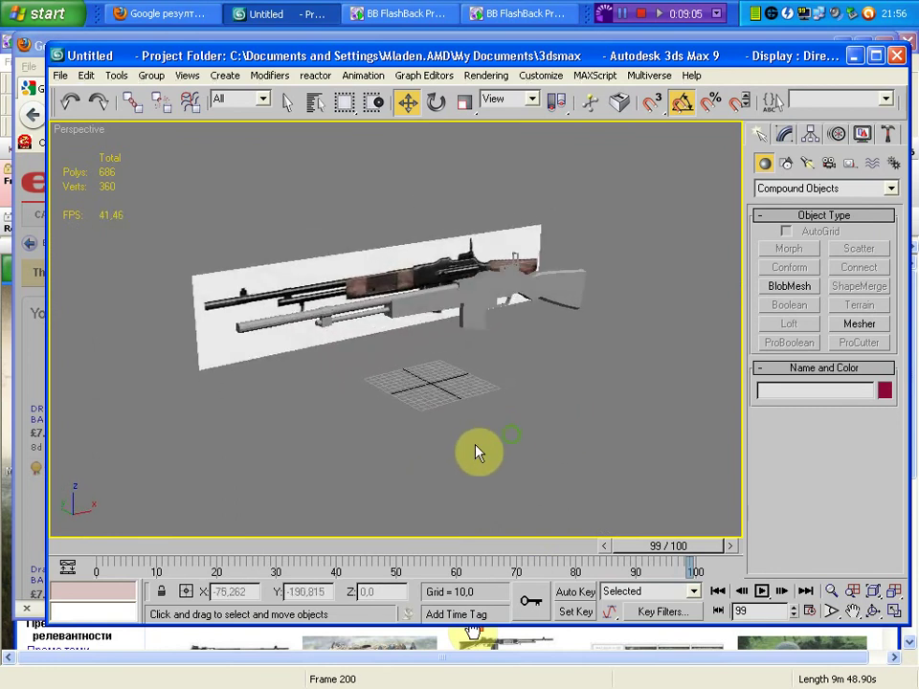